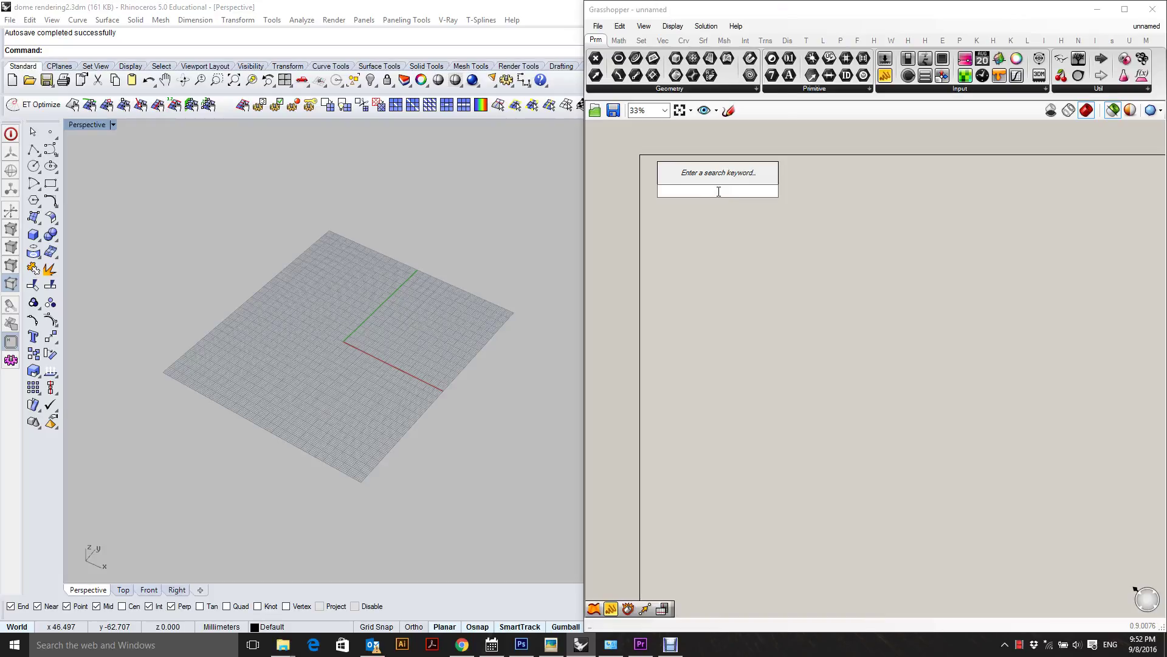
# Step: Place a Line SDL component near the upper corner of the empty canvas
pyautogui.write('SD')
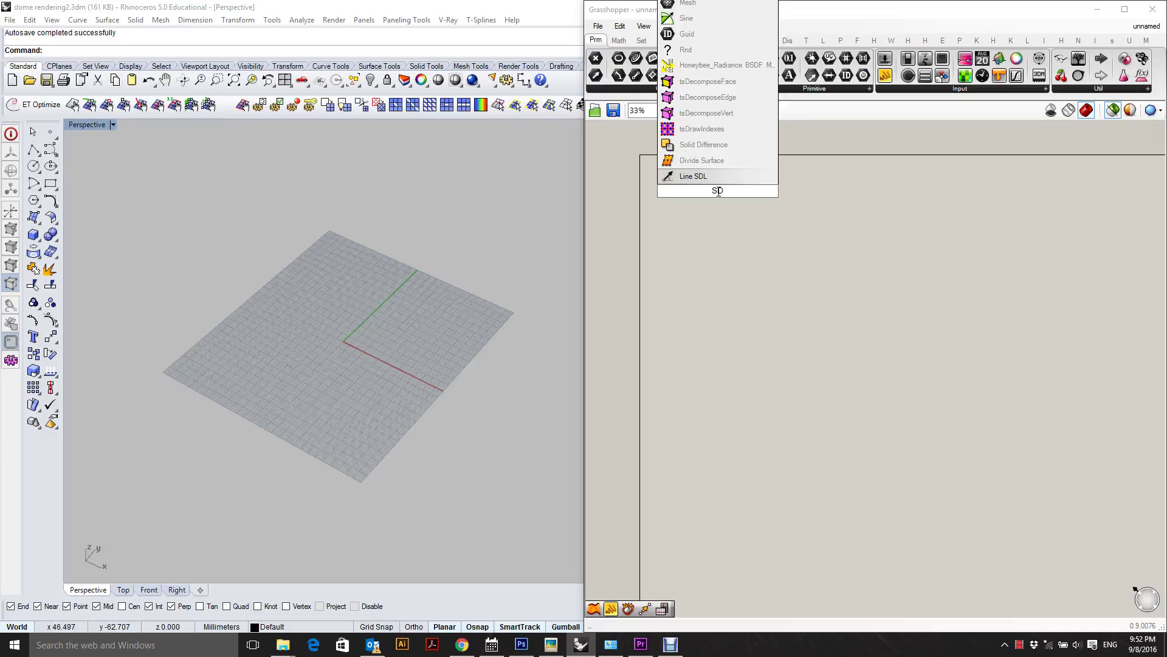
pyautogui.click(736, 177)
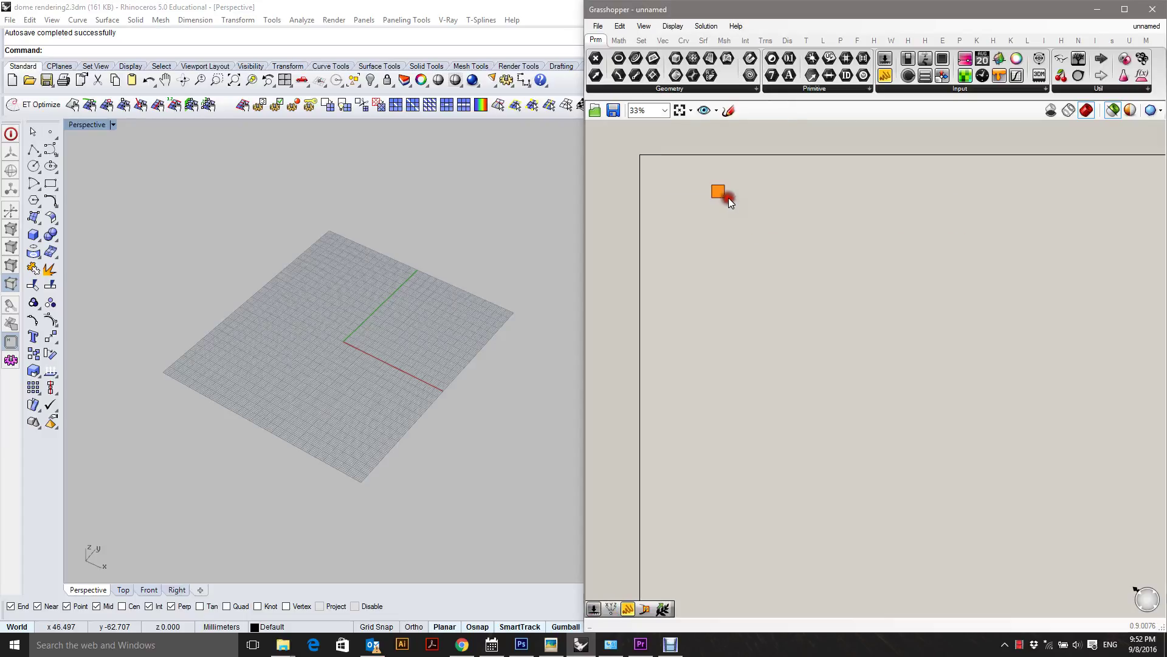
pyautogui.scroll(5, 723, 193)
pyautogui.moveTo(888, 318); pyautogui.dragTo(762, 270)
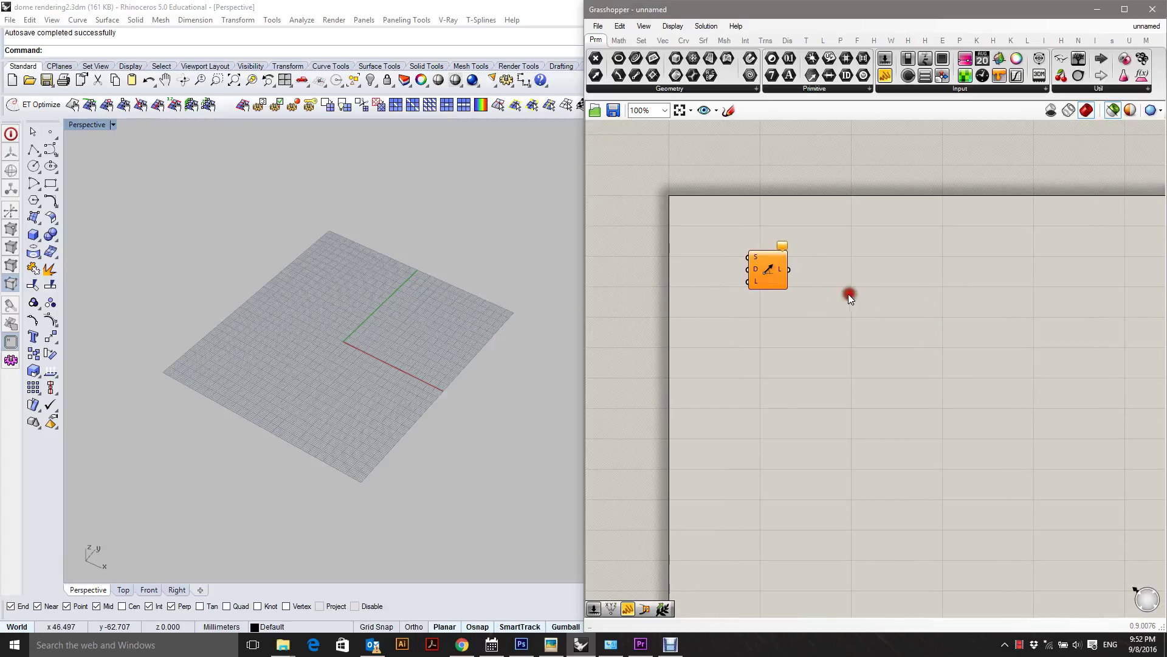
pyautogui.moveTo(848, 293); pyautogui.dragTo(799, 283, button='right')
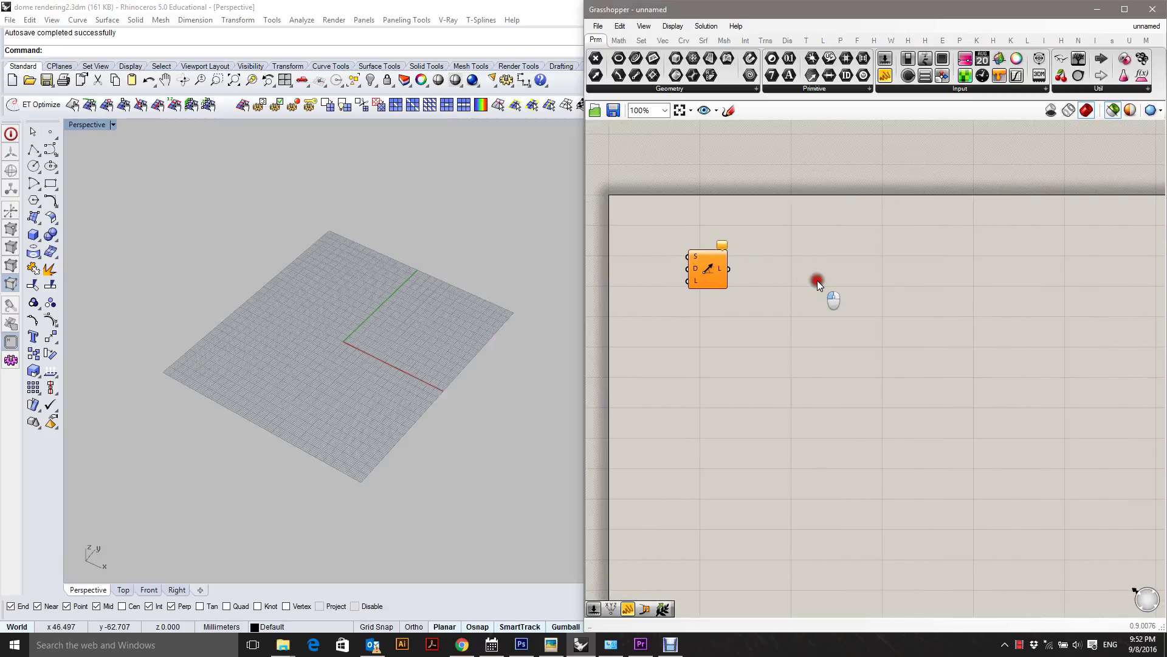
# Step: Add a number slider of 50, connect it to the Line SDL's length input, and shift both to make room
pyautogui.doubleClick(817, 280)
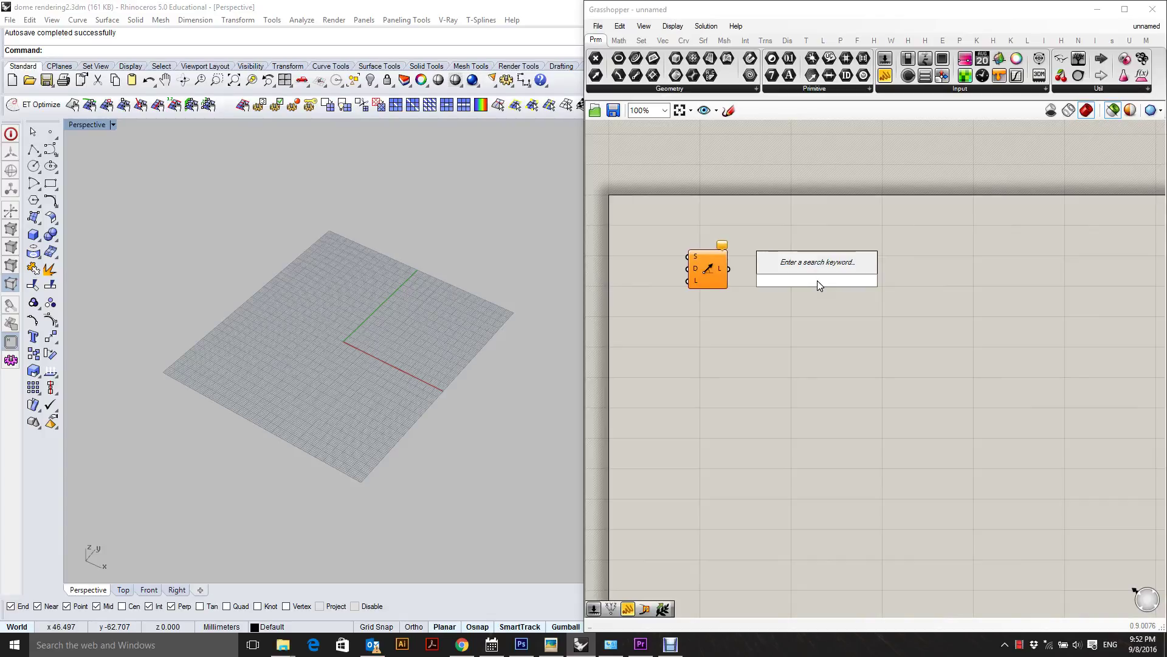
pyautogui.write('50')
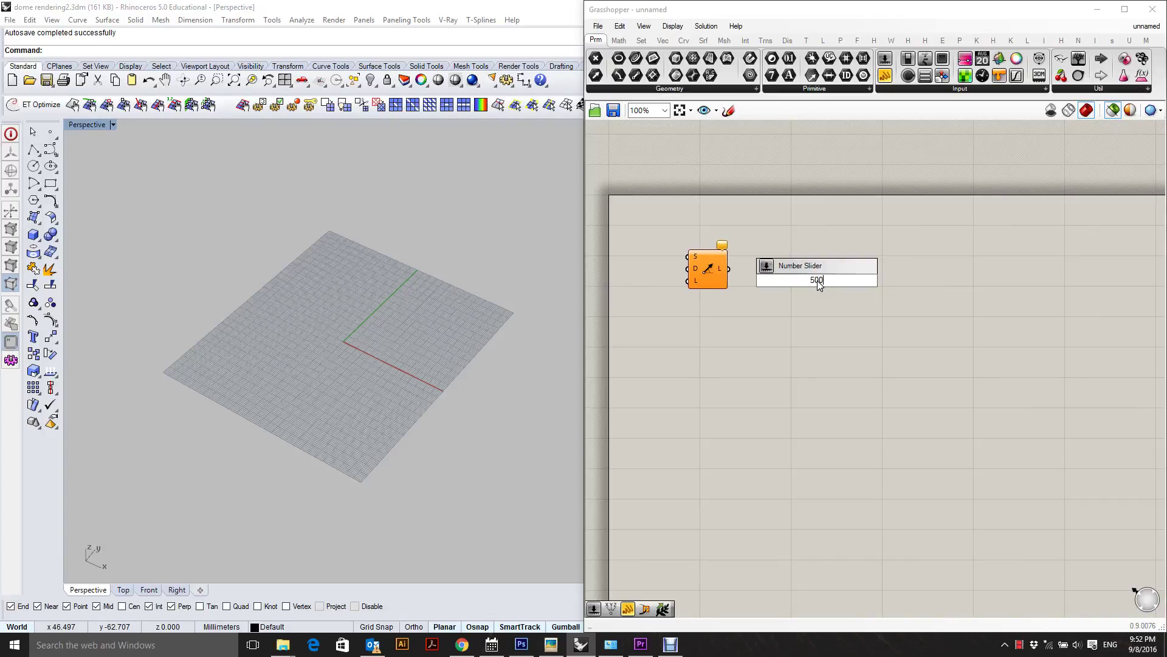
pyautogui.press('Return')
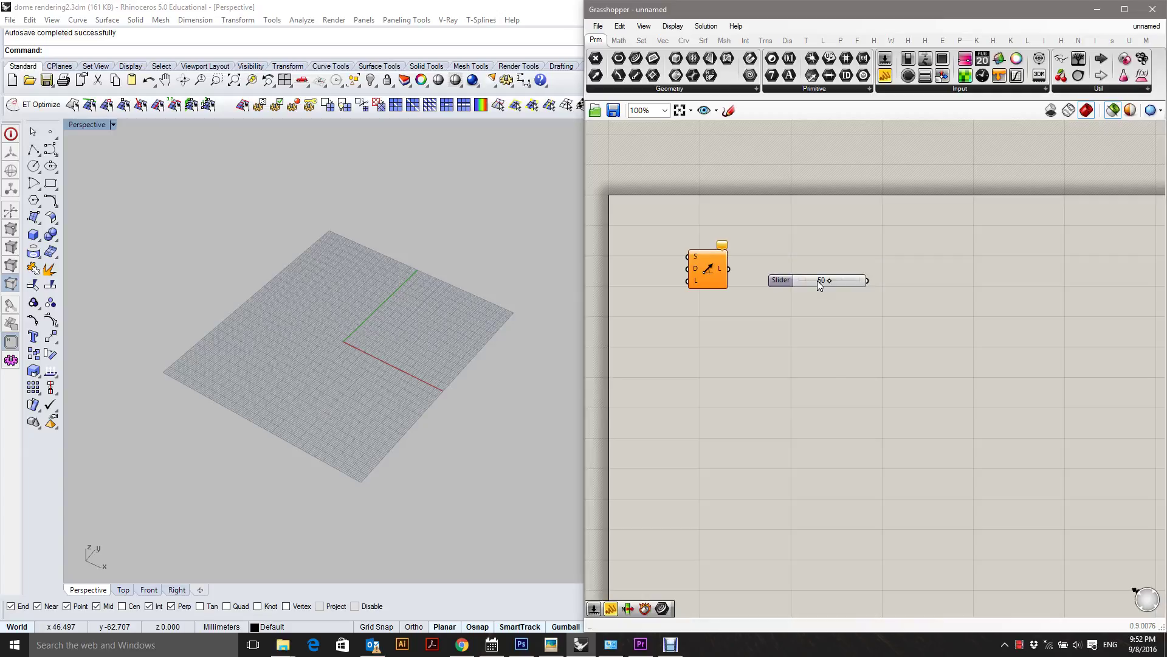
pyautogui.moveTo(855, 288); pyautogui.dragTo(679, 298)
pyautogui.moveTo(707, 276); pyautogui.dragTo(755, 295)
pyautogui.moveTo(680, 291); pyautogui.dragTo(764, 286)
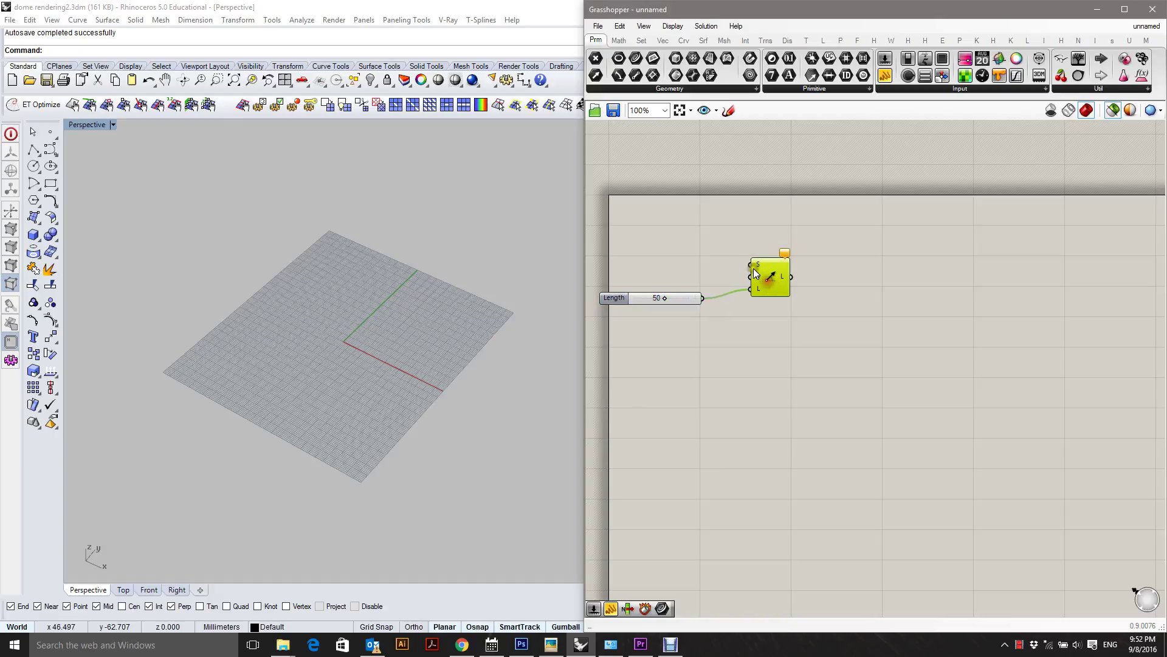
pyautogui.moveTo(794, 326); pyautogui.dragTo(634, 190)
pyautogui.moveTo(765, 274); pyautogui.dragTo(872, 288)
pyautogui.click(820, 219)
# Step: Add a Construct Point component and connect its point output to the Line SDL's start input
pyautogui.doubleClick(732, 243)
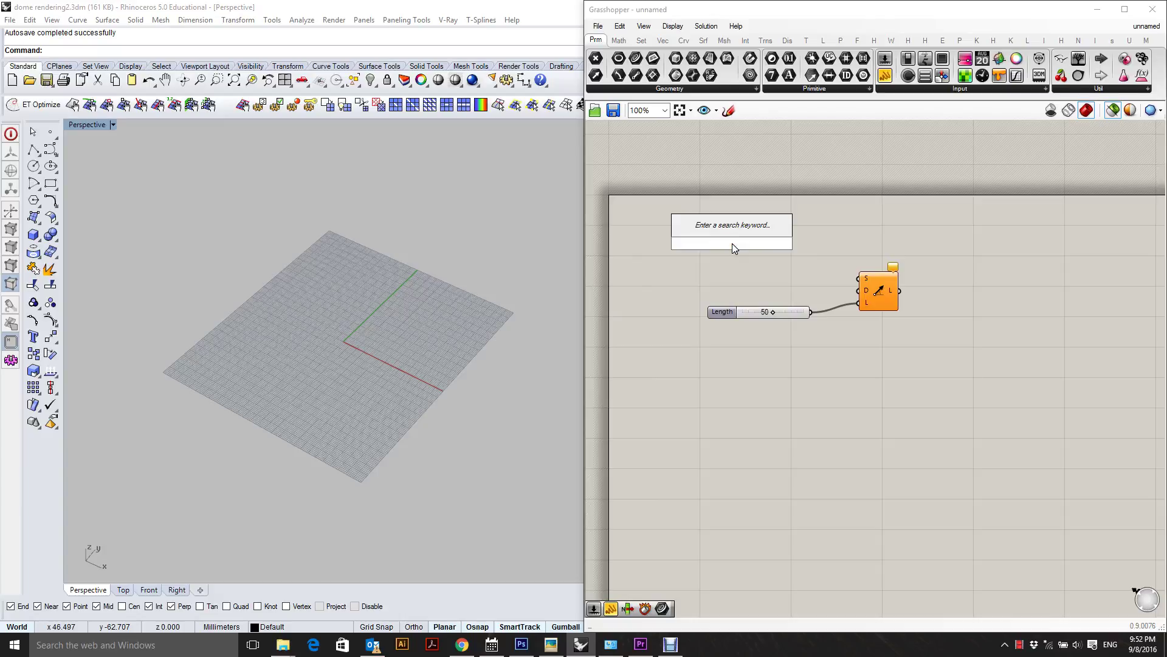
pyautogui.write('CONTR')
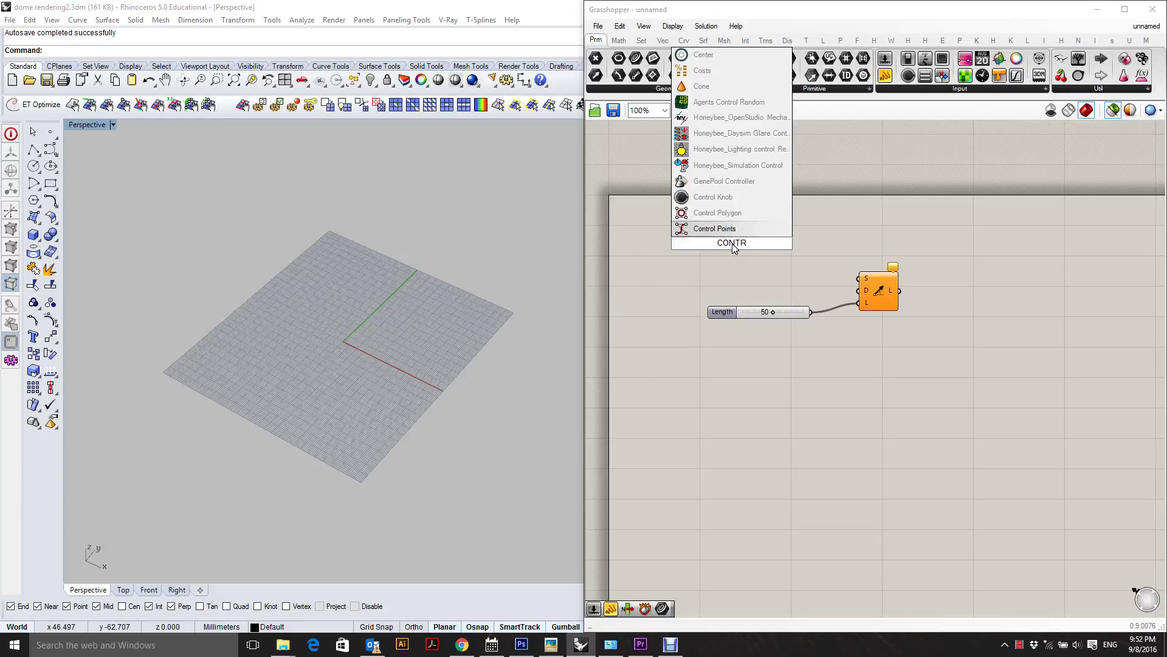
pyautogui.press('BackSpace')
pyautogui.press('BackSpace')
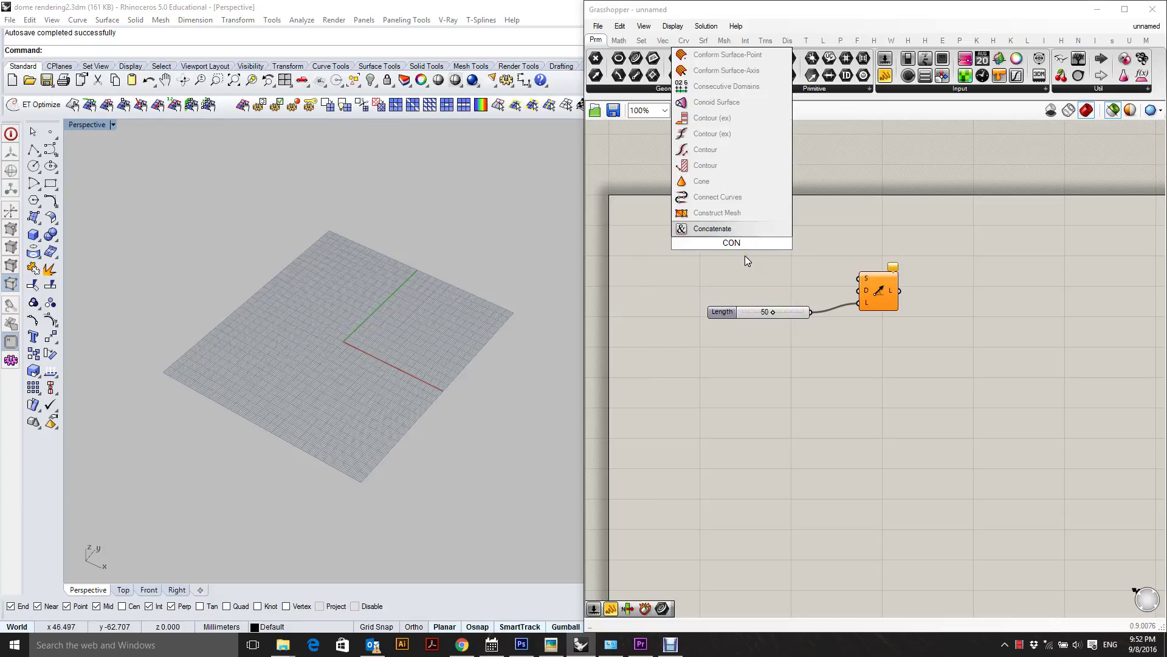
pyautogui.write('STR')
pyautogui.click(730, 154)
pyautogui.moveTo(733, 231); pyautogui.dragTo(863, 278)
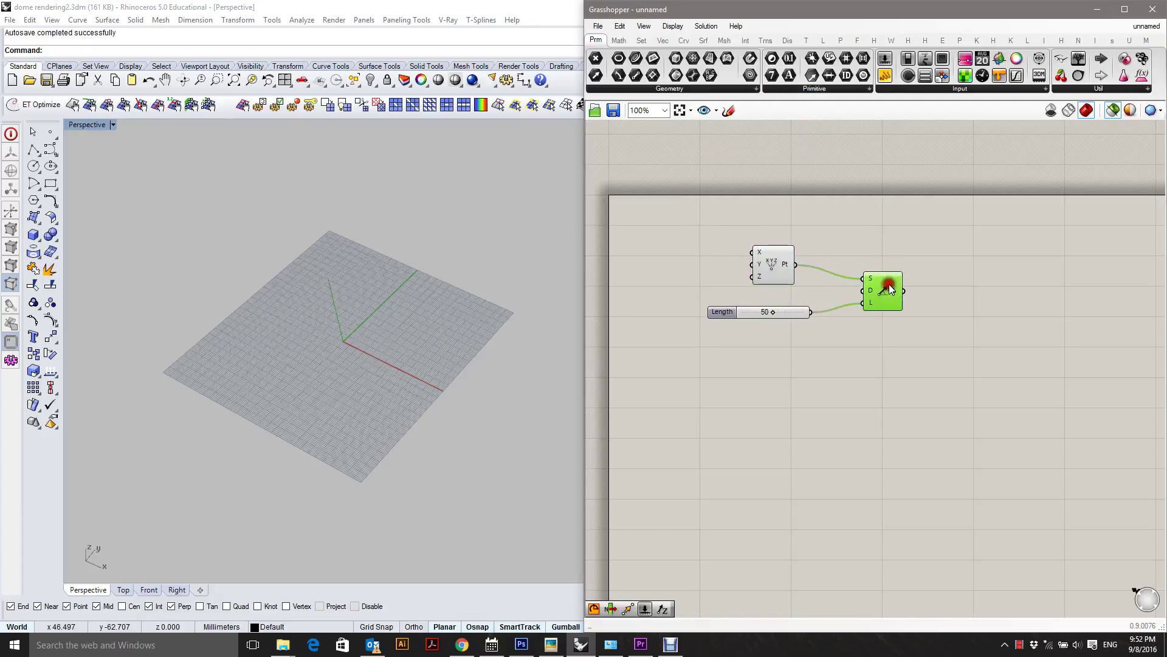
pyautogui.moveTo(429, 247); pyautogui.dragTo(403, 295, button='right')
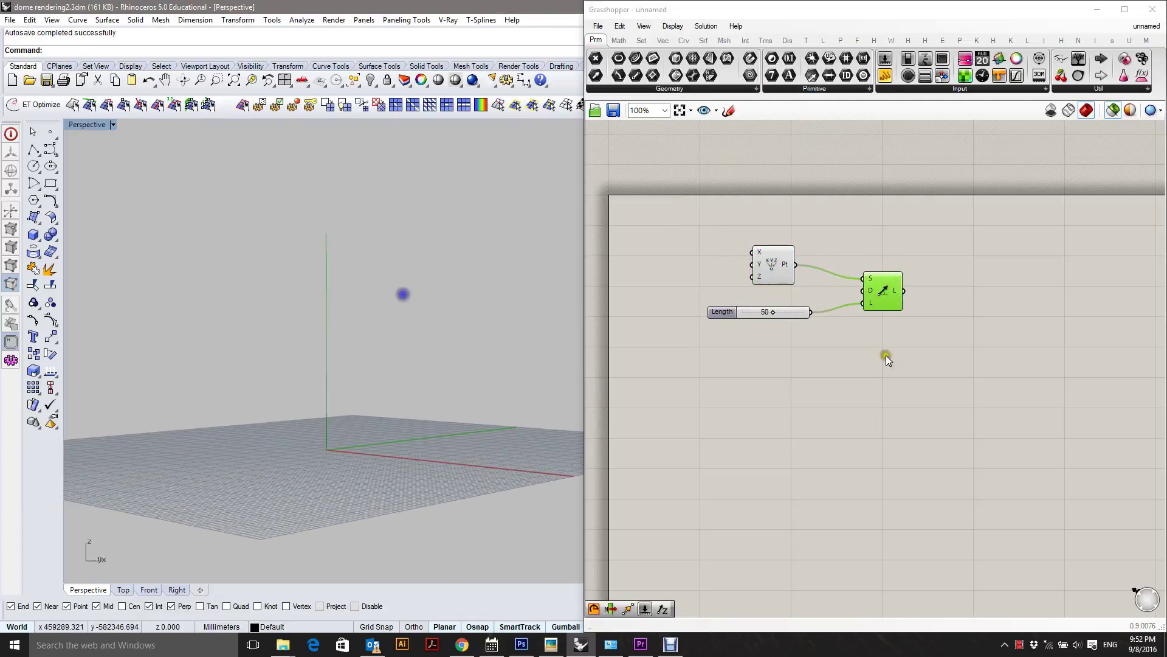
# Step: Place an Arc component with base plane, radius and angle inputs beside the Line SDL
pyautogui.moveTo(885, 355); pyautogui.dragTo(788, 315, button='right')
pyautogui.doubleClick(788, 313)
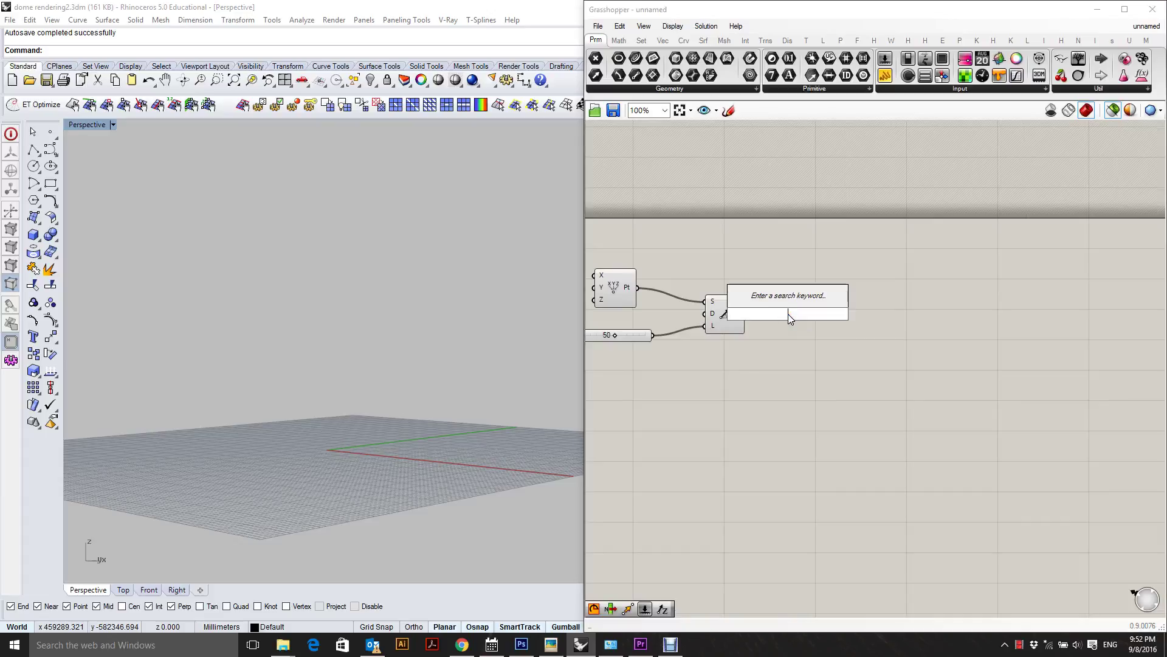
pyautogui.write('AR')
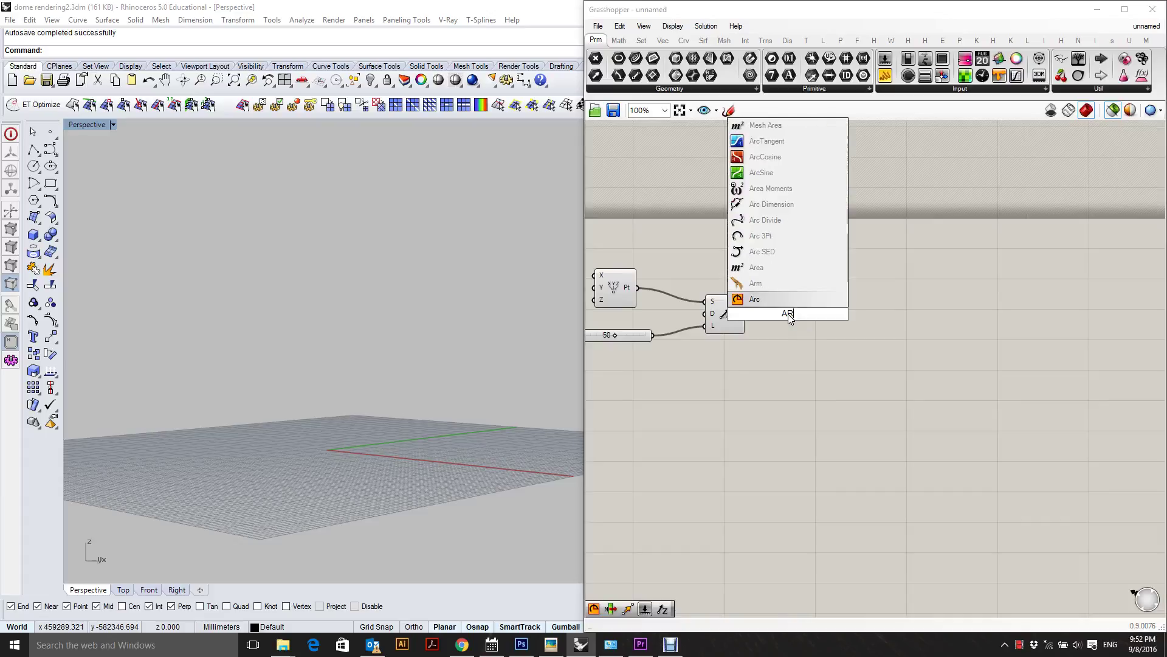
pyautogui.click(802, 304)
pyautogui.moveTo(804, 313); pyautogui.dragTo(865, 324)
pyautogui.moveTo(750, 319); pyautogui.dragTo(779, 352, button='right')
pyautogui.moveTo(462, 361); pyautogui.dragTo(466, 429, button='right')
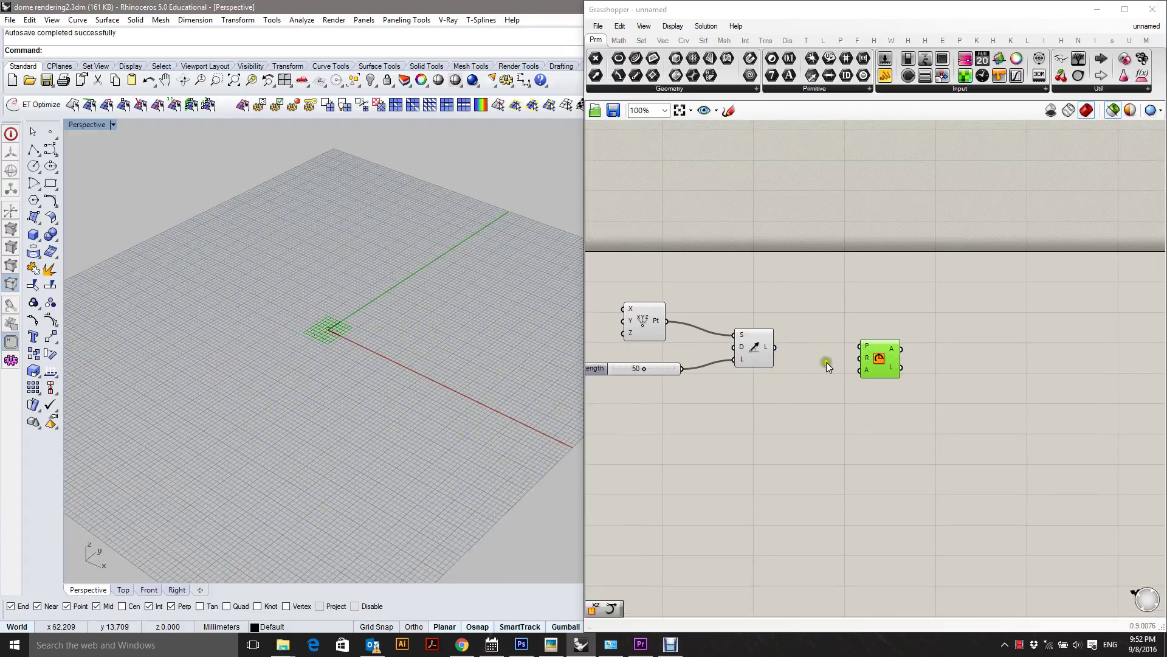
# Step: Reposition the Arc component and connect a copy of the 50 slider to its radius input
pyautogui.click(755, 350)
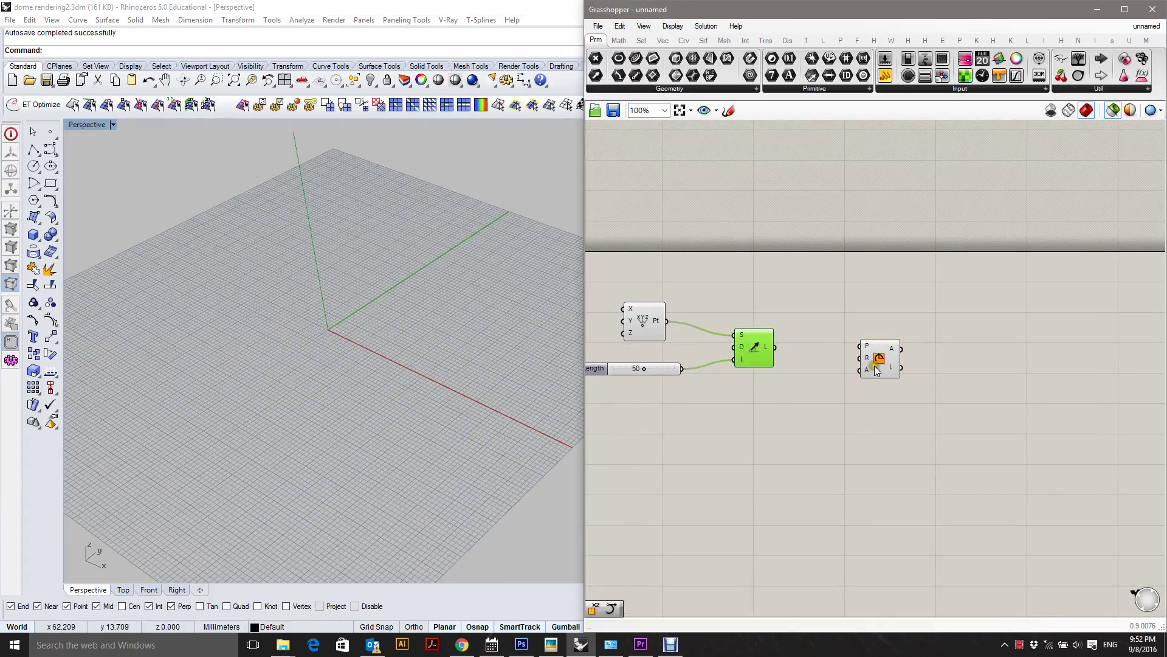
pyautogui.moveTo(867, 350); pyautogui.dragTo(870, 342)
pyautogui.moveTo(871, 343)
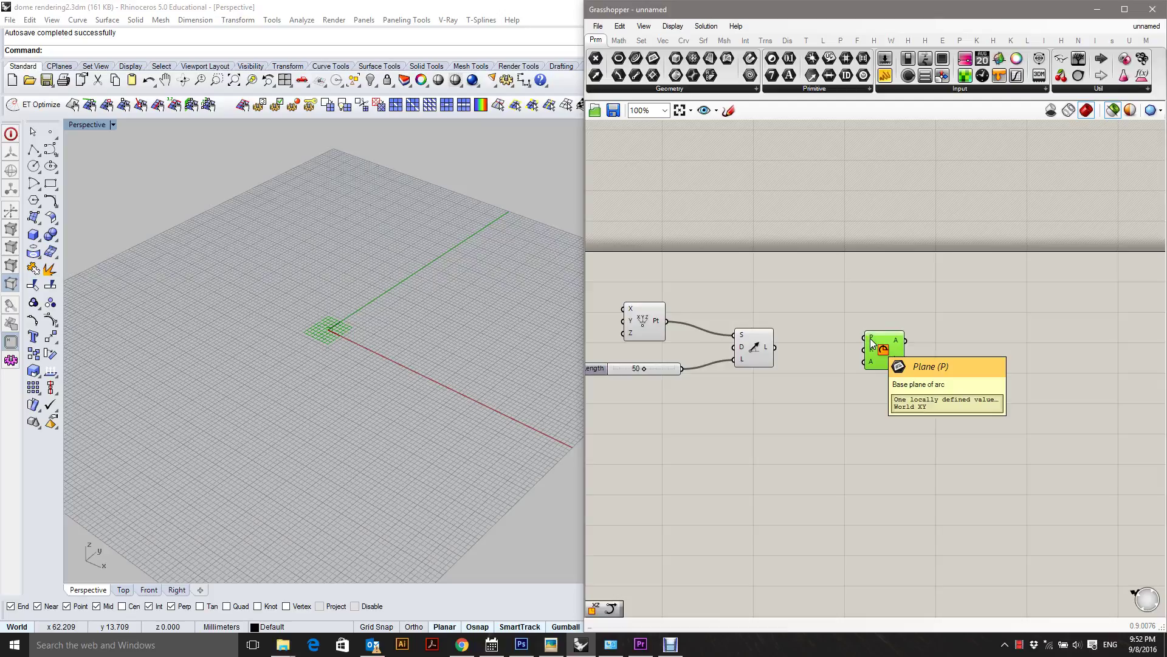
pyautogui.moveTo(871, 343); pyautogui.dragTo(892, 340, button='right')
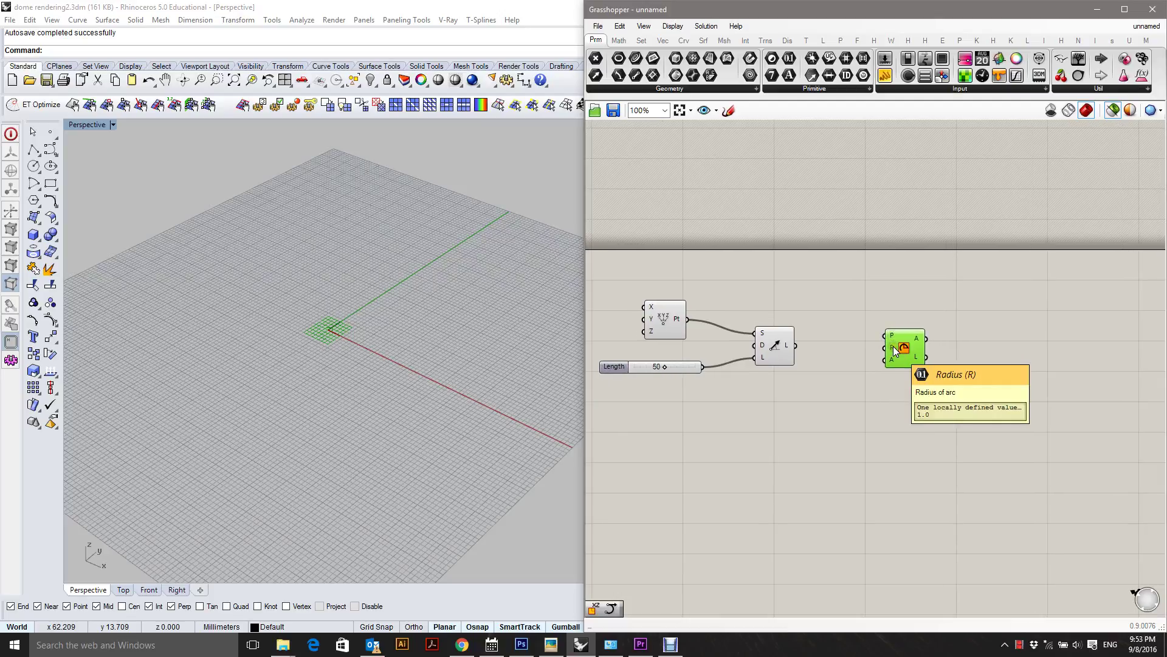
pyautogui.moveTo(910, 351); pyautogui.dragTo(941, 347)
pyautogui.keyDown('alt'); pyautogui.moveTo(688, 367); pyautogui.dragTo(918, 347); pyautogui.keyUp('alt')
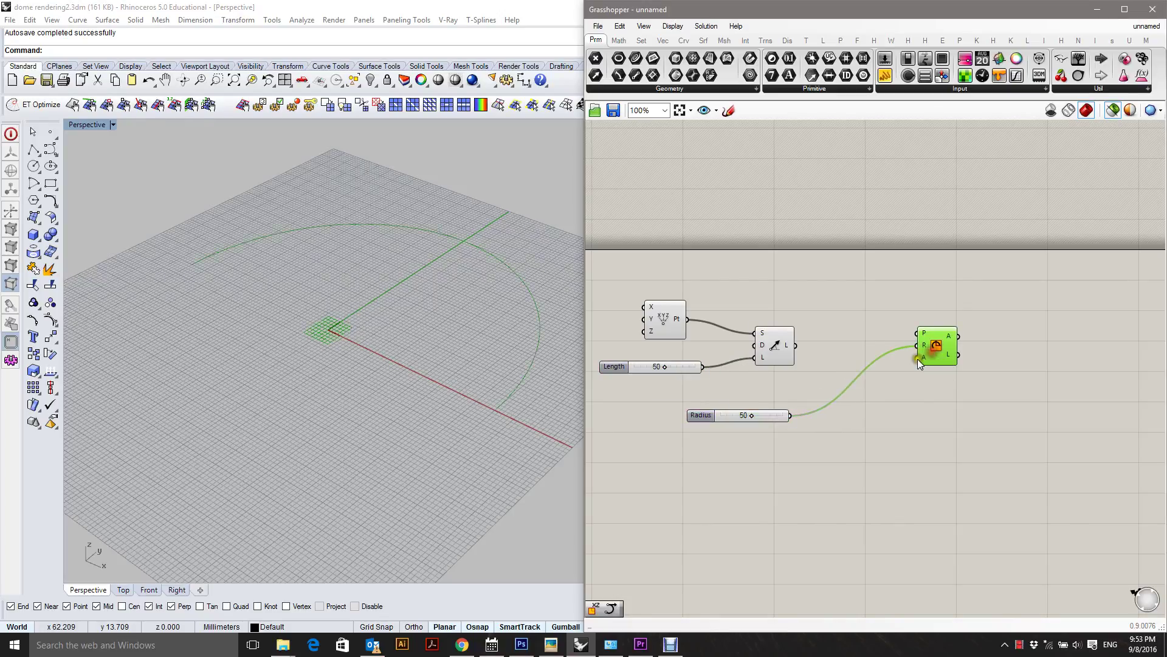
# Step: Add an XZ Plane component and connect it to the Arc's plane input
pyautogui.doubleClick(797, 287)
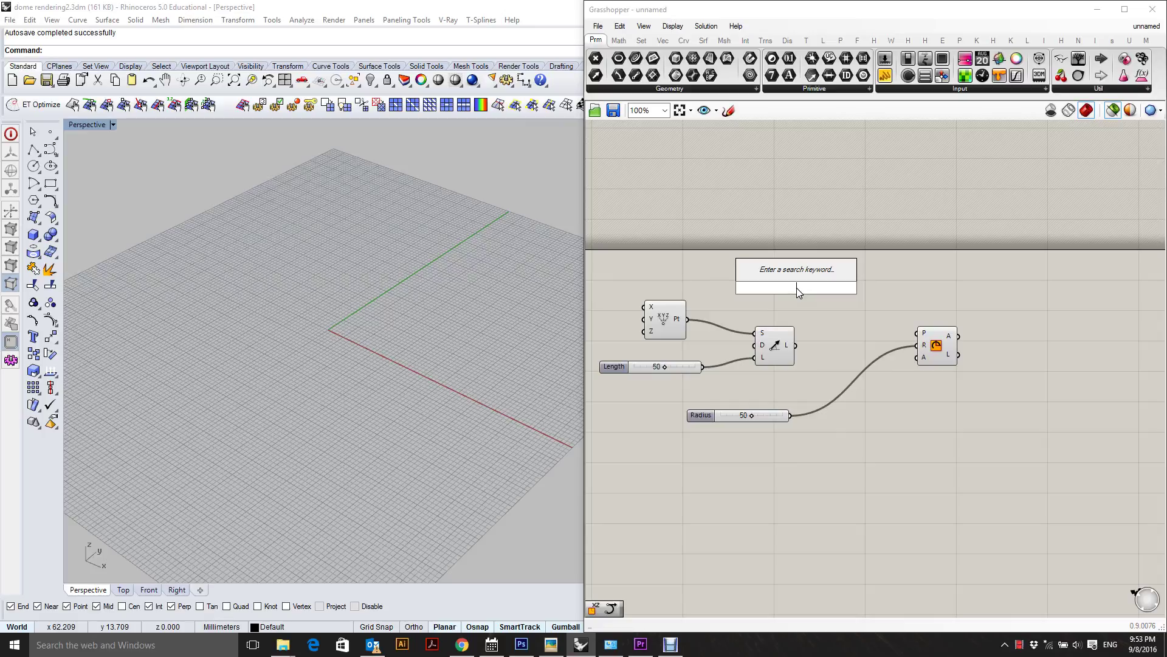
pyautogui.write('XY')
pyautogui.press('BackSpace')
pyautogui.write('Z')
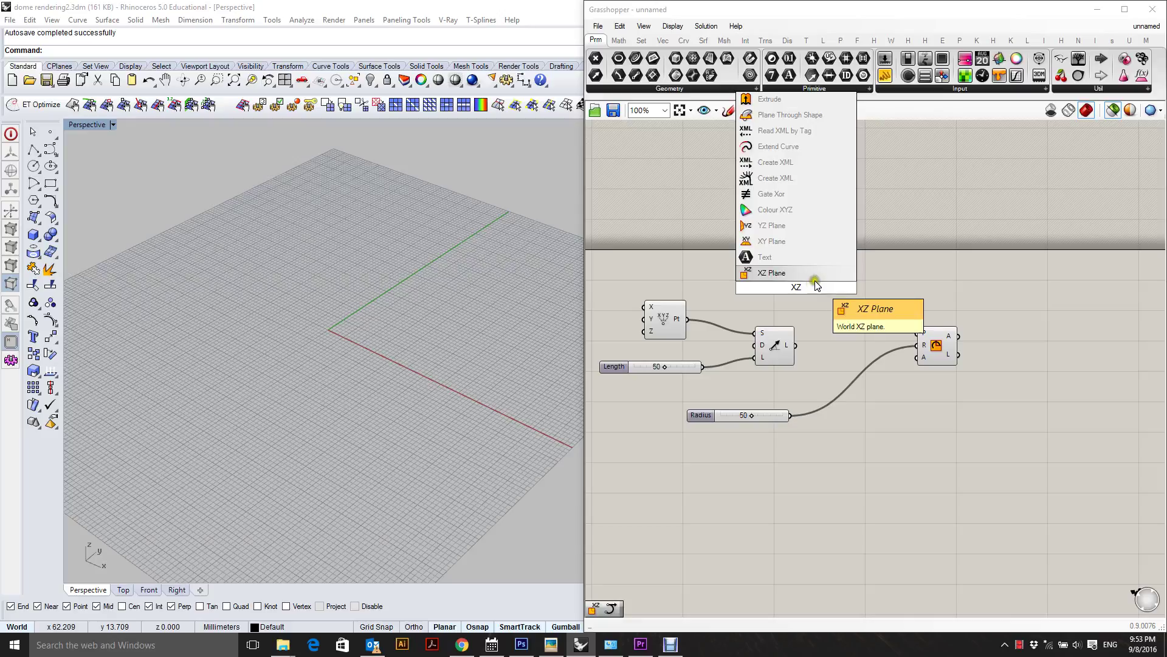
pyautogui.press('Return')
pyautogui.moveTo(814, 276); pyautogui.dragTo(932, 333)
# Step: Try driving the Arc's angle input with the Line SDL output and move the Arc farther from it
pyautogui.moveTo(815, 341); pyautogui.dragTo(774, 356, button='right')
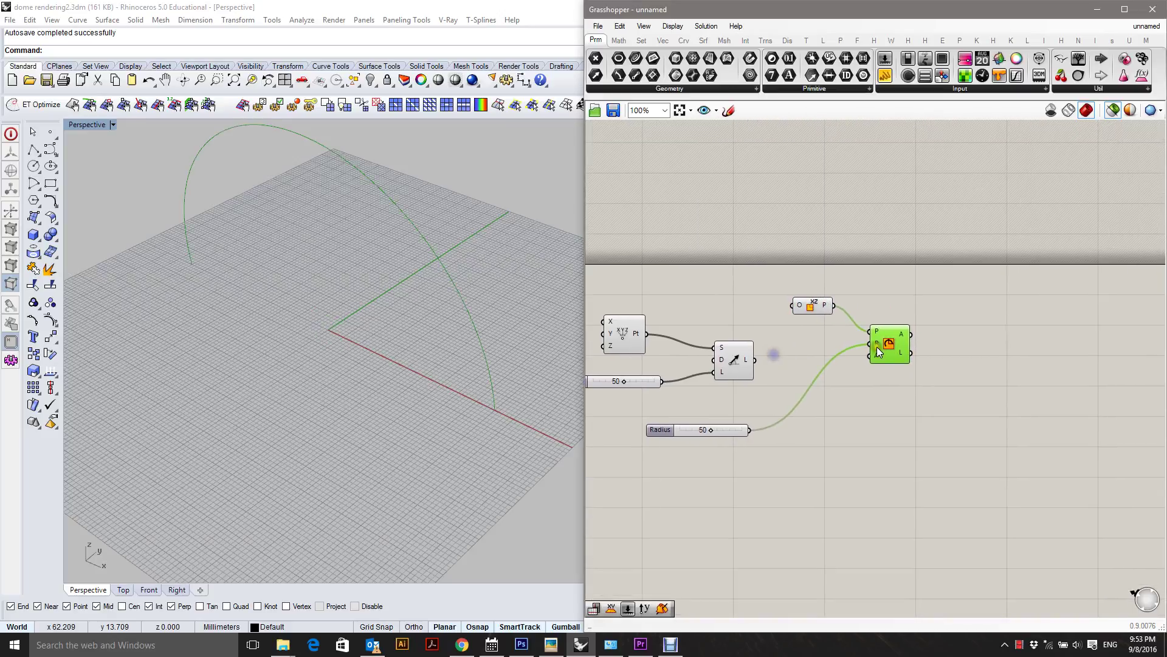
pyautogui.moveTo(876, 355); pyautogui.dragTo(755, 360)
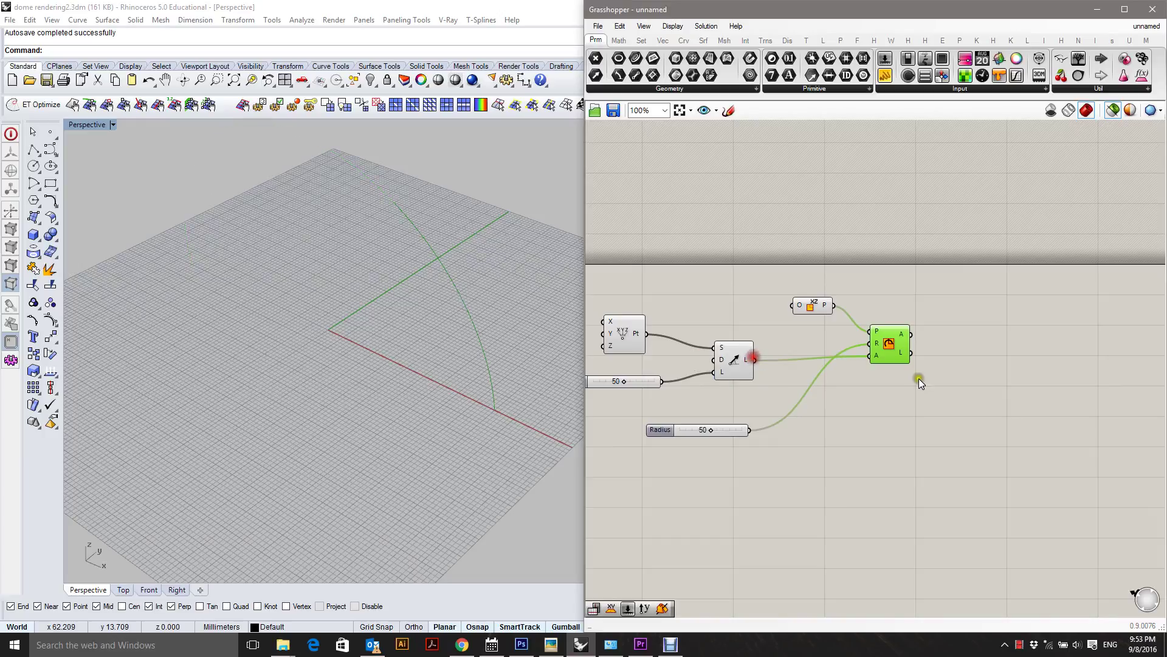
pyautogui.moveTo(395, 292); pyautogui.dragTo(459, 289, button='right')
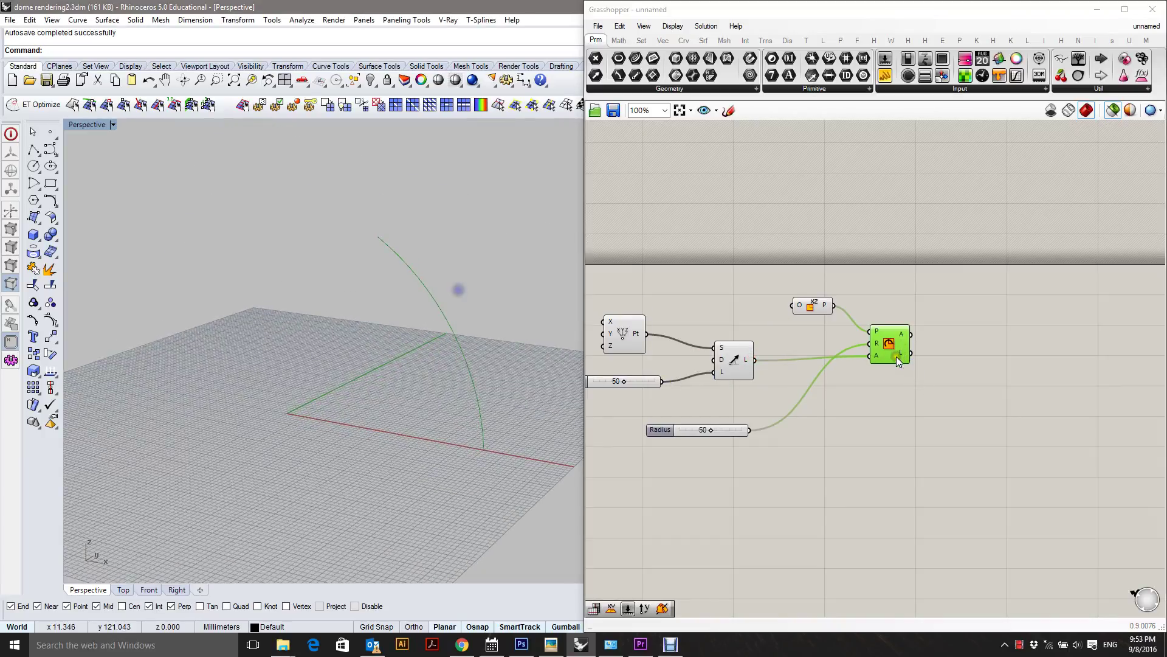
pyautogui.moveTo(874, 357); pyautogui.dragTo(828, 358, button='right')
pyautogui.click(888, 358)
pyautogui.click(879, 353)
pyautogui.click(832, 360)
pyautogui.moveTo(831, 360); pyautogui.dragTo(895, 355)
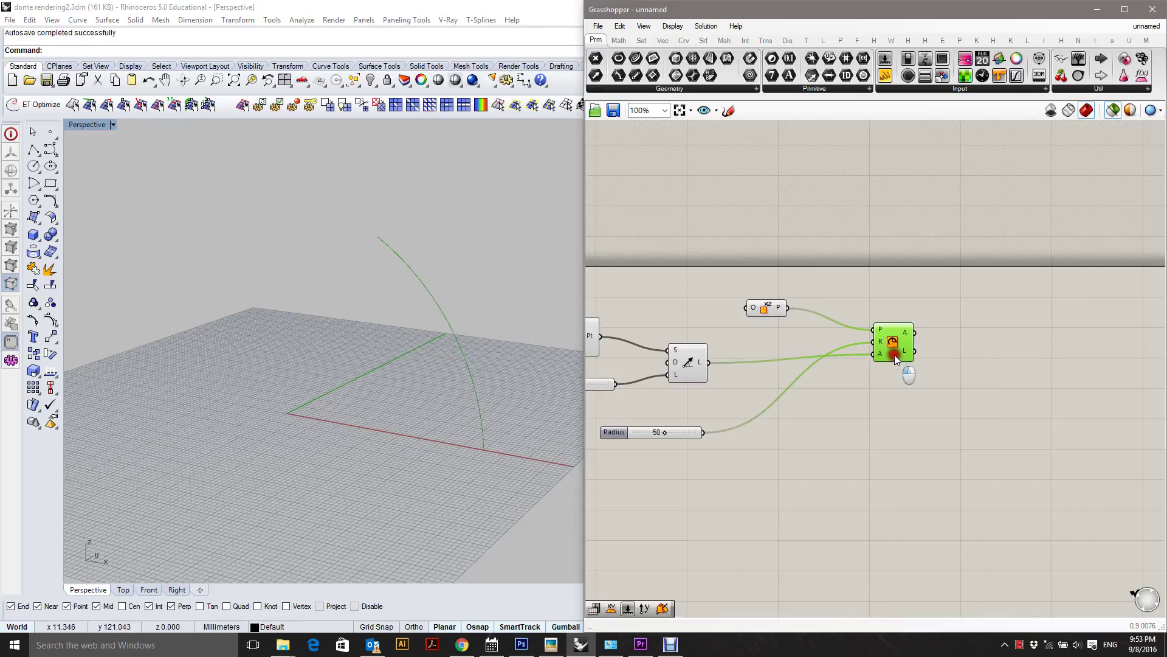
# Step: Add a number slider of 90 and connect it to the Arc's angle input
pyautogui.doubleClick(976, 341)
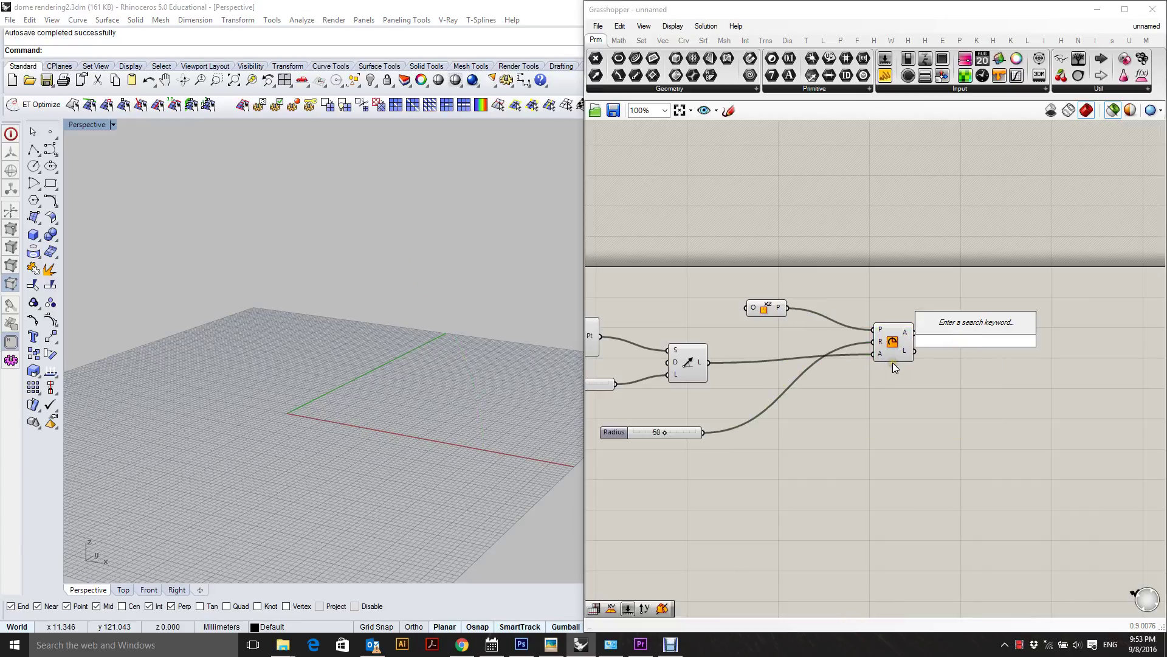
pyautogui.write('slider')
pyautogui.press('Return')
pyautogui.moveTo(974, 345); pyautogui.dragTo(824, 356)
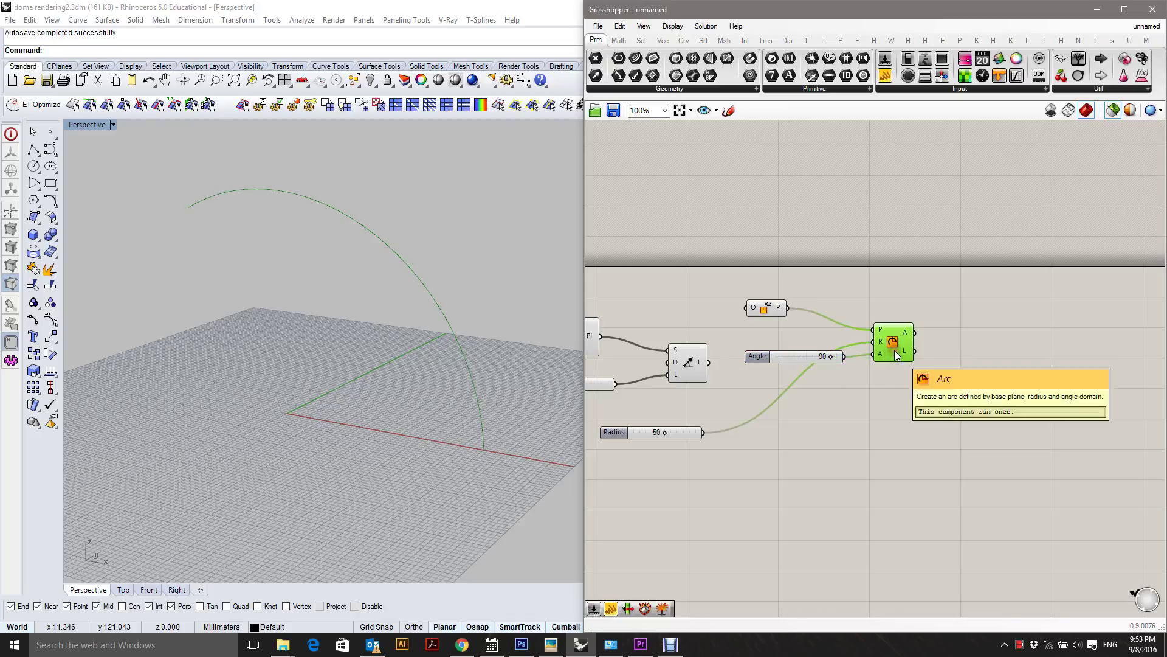
# Step: Set the Arc's angle slider to 45
pyautogui.moveTo(486, 352); pyautogui.dragTo(541, 353, button='right')
pyautogui.doubleClick(808, 360)
pyautogui.write('45')
pyautogui.press('Return')
pyautogui.moveTo(456, 364)
pyautogui.mouseDown(button='right')
pyautogui.moveTo(467, 364)
pyautogui.moveTo(448, 383)
pyautogui.mouseUp(button='right')
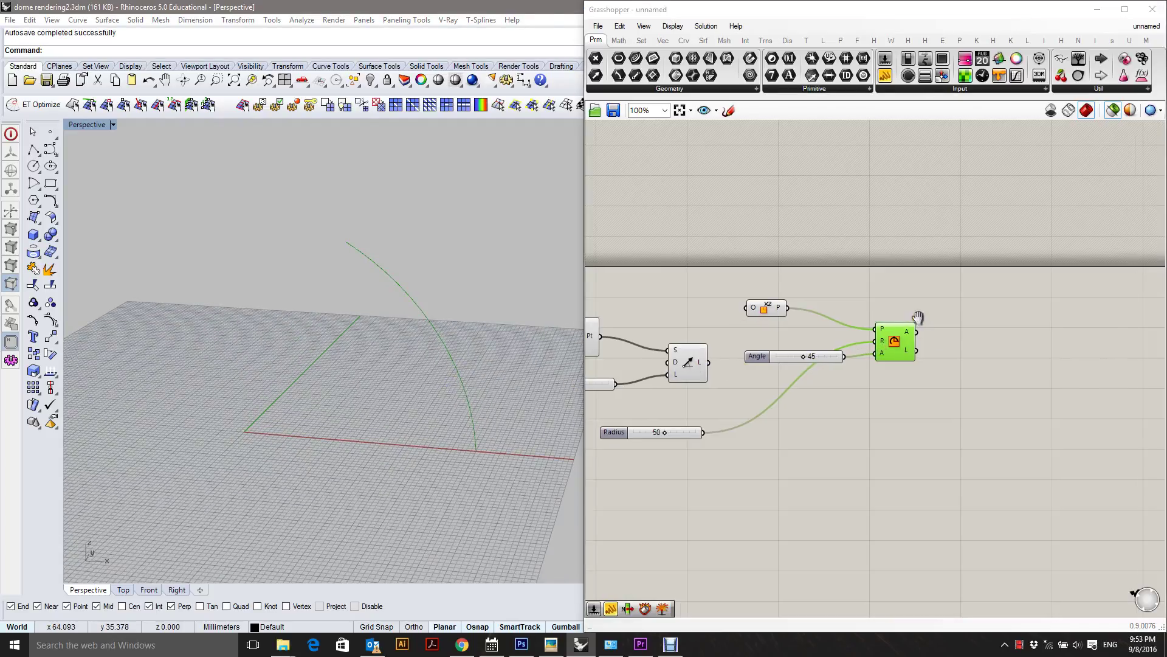
# Step: Move the Angle slider below the Arc component, clear of the other wires
pyautogui.moveTo(918, 318); pyautogui.dragTo(814, 329, button='right')
pyautogui.moveTo(721, 365); pyautogui.dragTo(758, 456)
pyautogui.click(791, 354)
# Step: Add a Revolution component and place it above the Arc component
pyautogui.moveTo(859, 356); pyautogui.dragTo(910, 371, button='right')
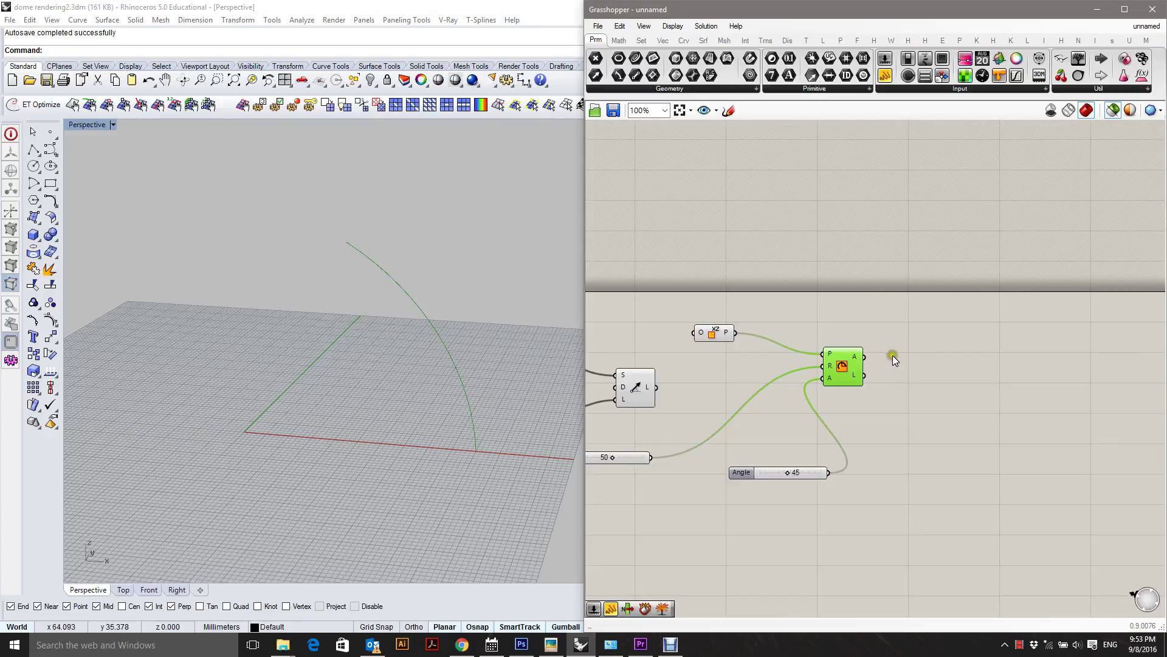
pyautogui.doubleClick(898, 351)
pyautogui.write('REV')
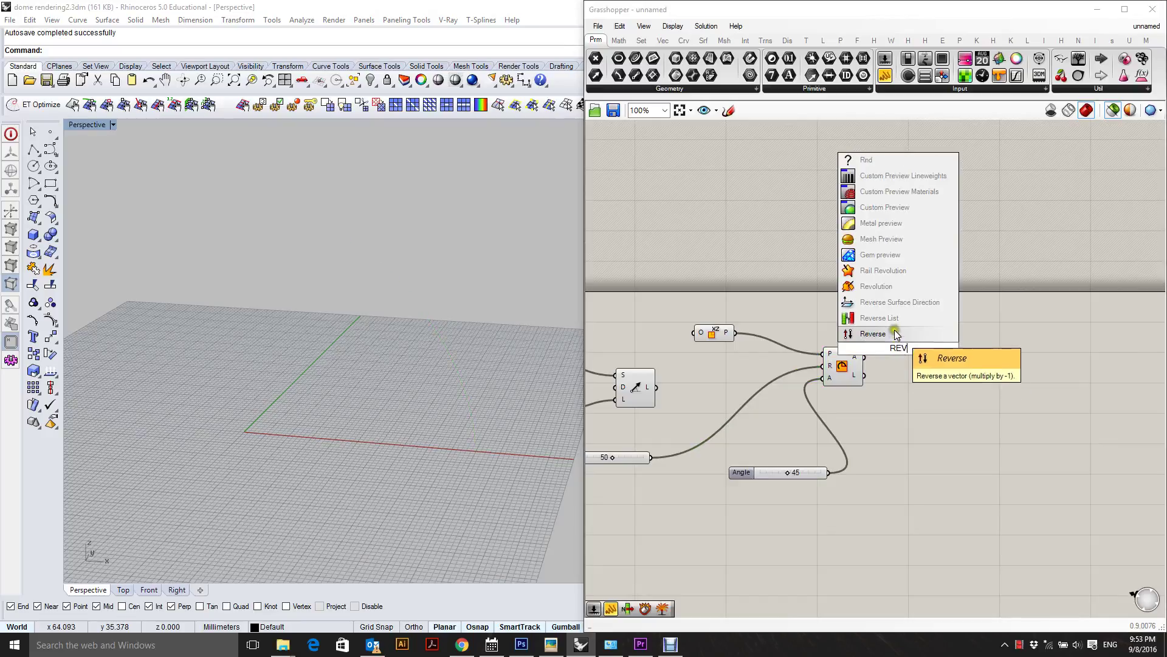
pyautogui.click(890, 288)
pyautogui.moveTo(899, 324); pyautogui.dragTo(851, 262)
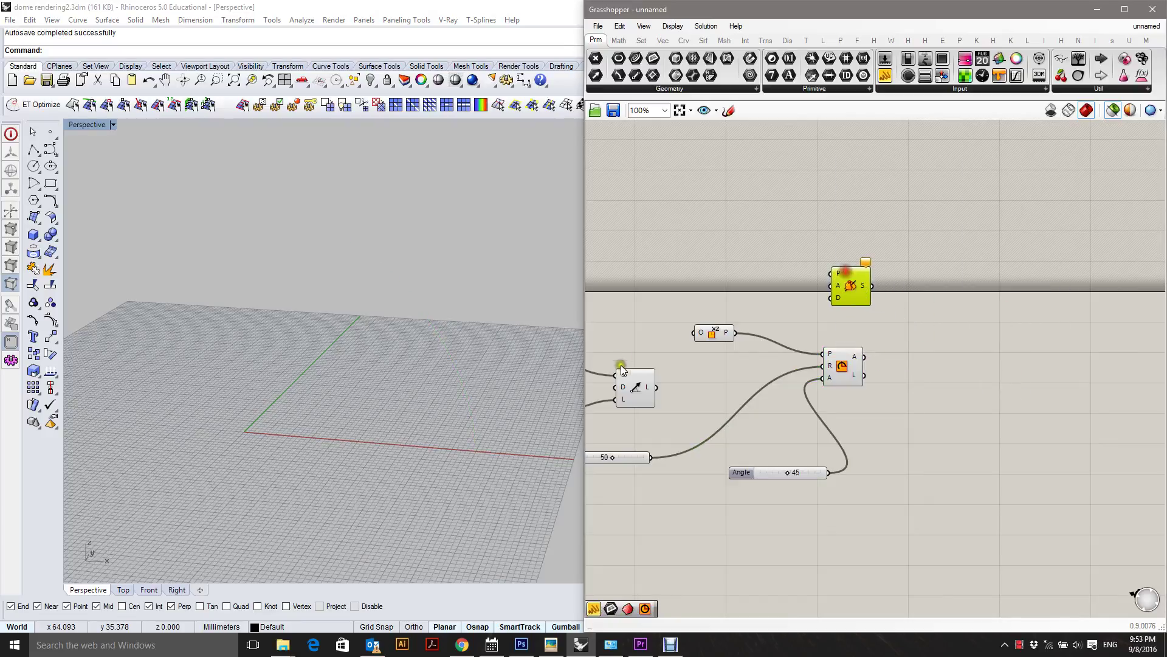
# Step: Connect the line to the Revolution's axis input and the arc to its profile input, placing the component beyond the Arc
pyautogui.moveTo(656, 387); pyautogui.dragTo(833, 288)
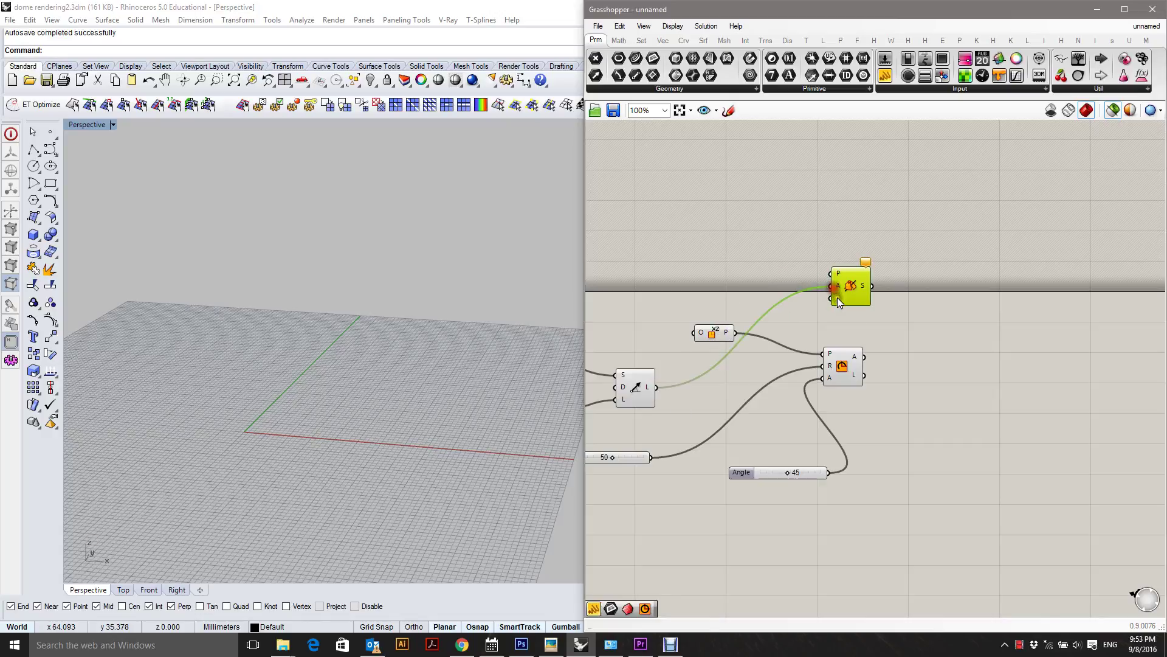
pyautogui.moveTo(854, 295); pyautogui.dragTo(994, 407)
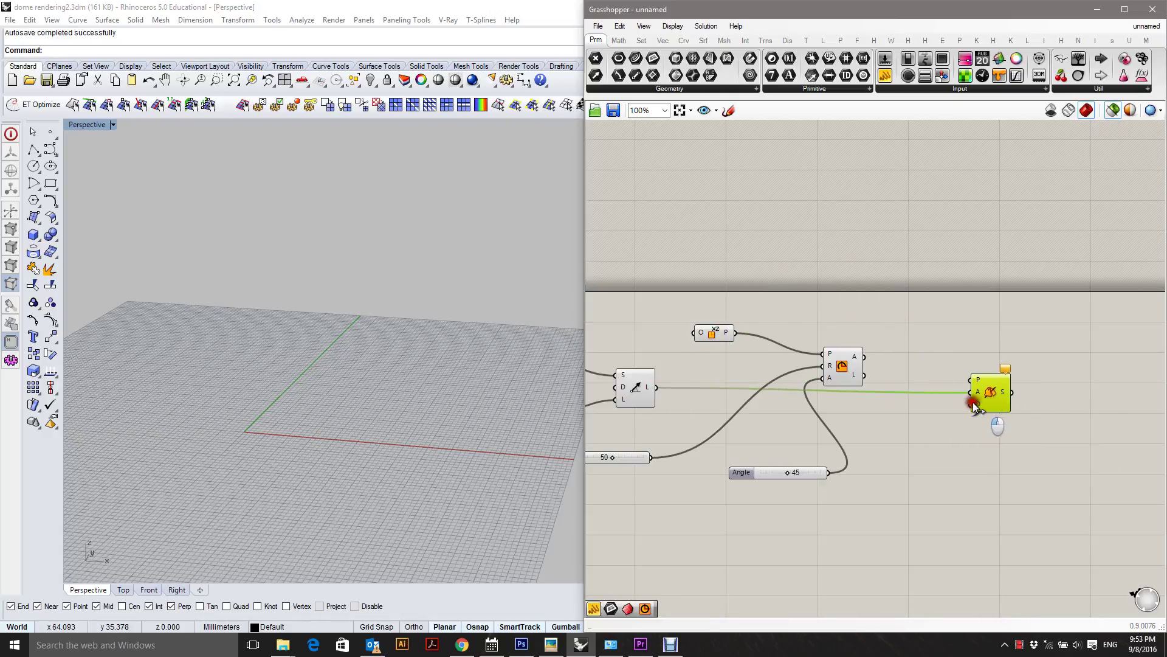
pyautogui.moveTo(972, 381); pyautogui.dragTo(864, 357)
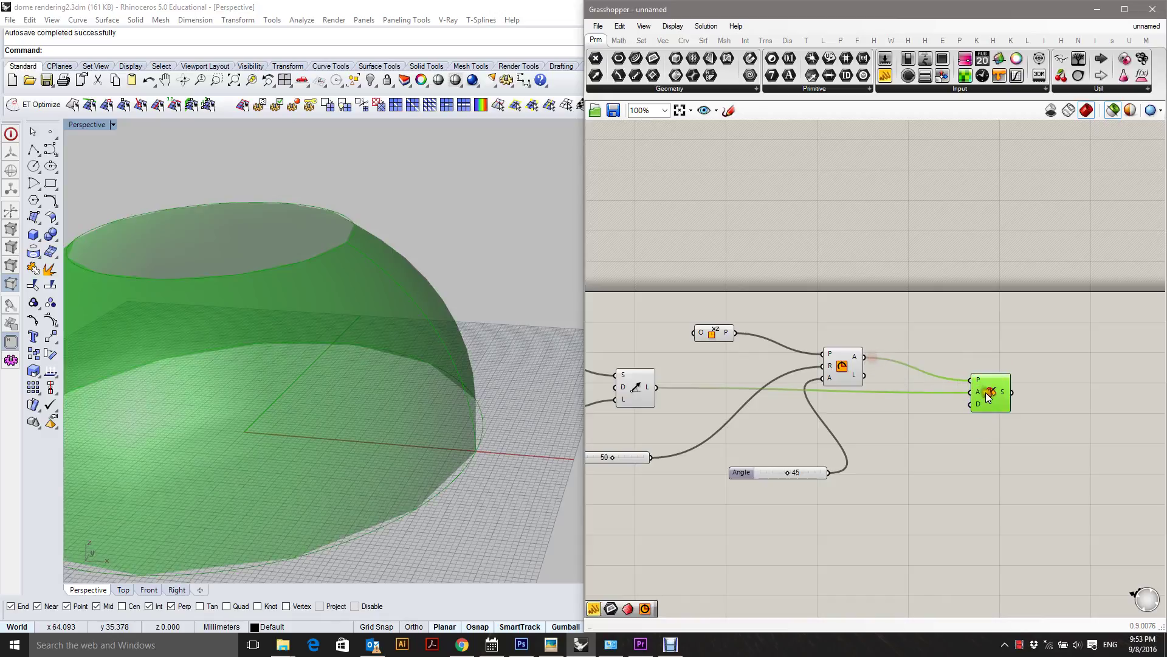
# Step: Try a new decimal slider defined as 45.000..0 as the Arc's angle input
pyautogui.moveTo(443, 346); pyautogui.dragTo(274, 338, button='right')
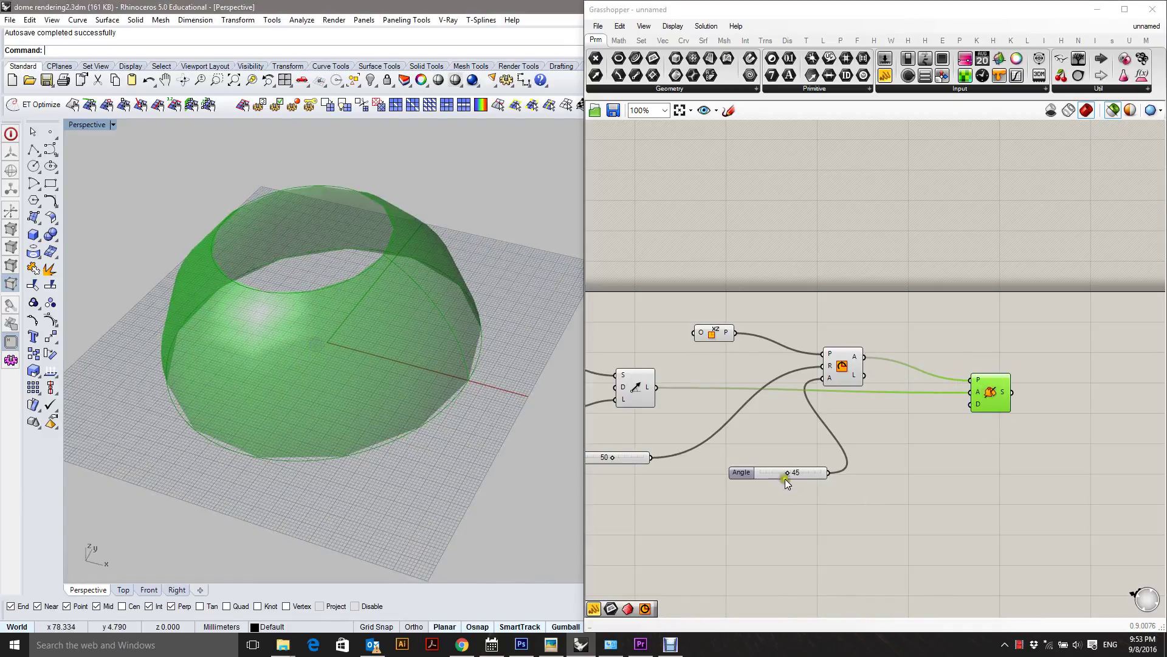
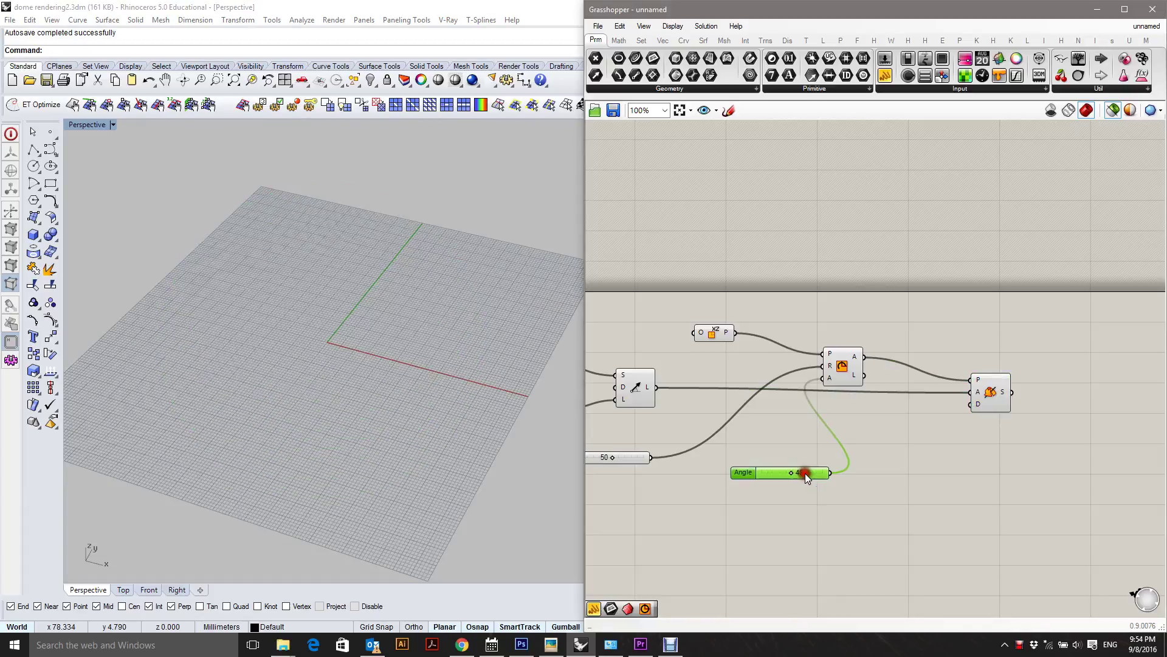
pyautogui.doubleClick(780, 425)
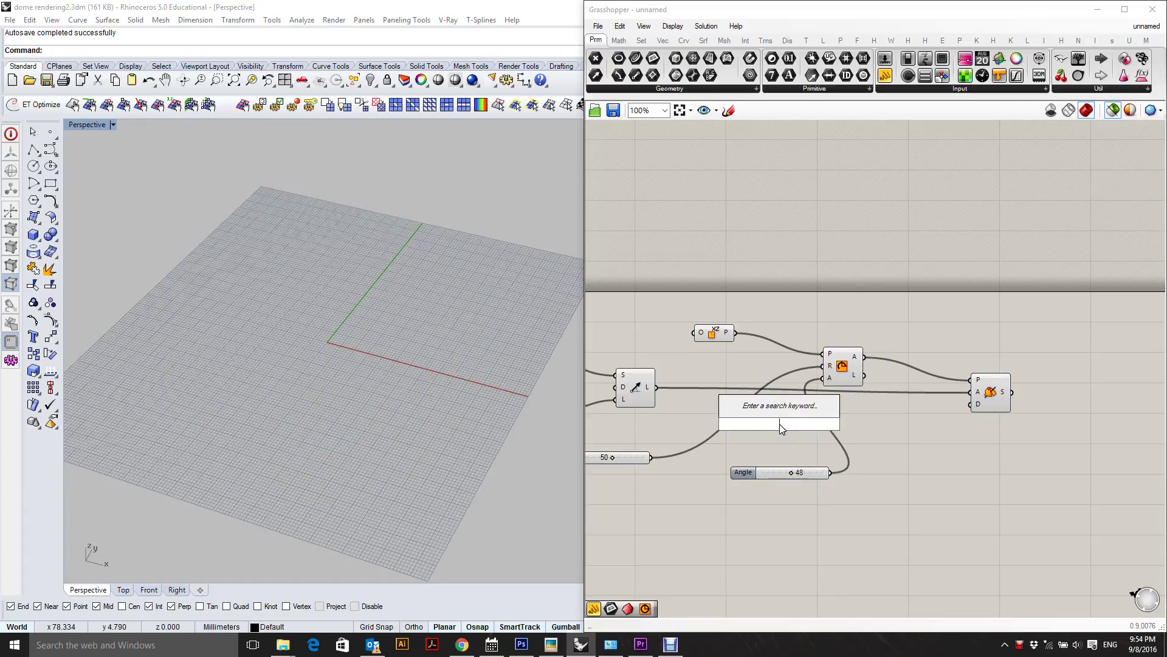
pyautogui.write('45.000..0')
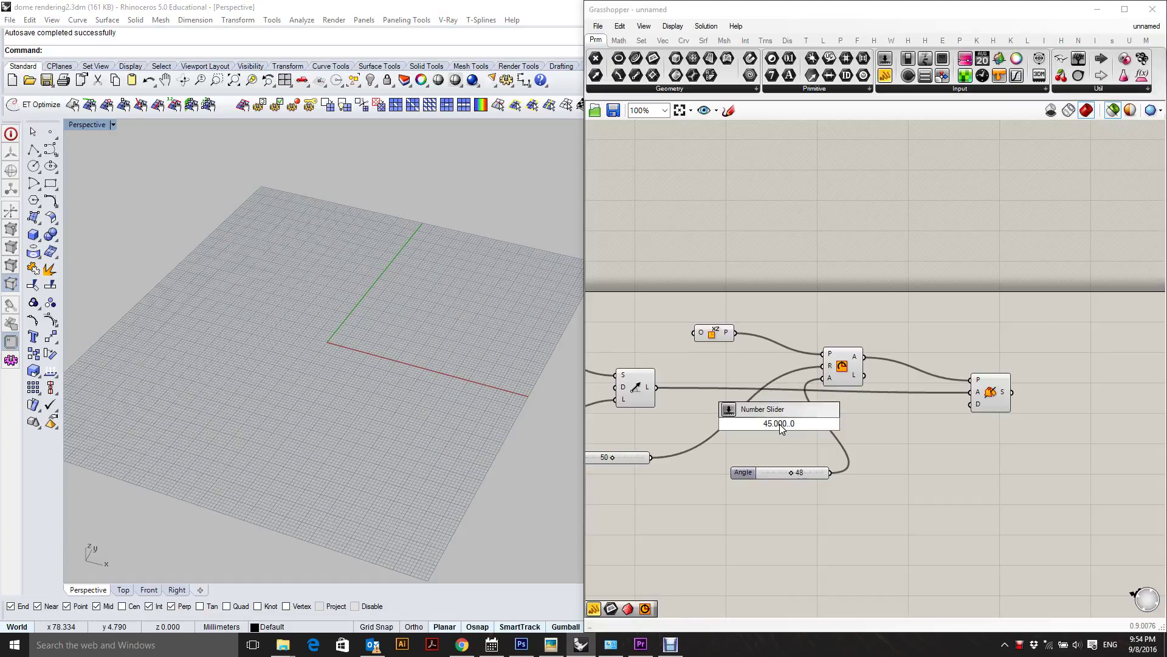
pyautogui.press('Return')
pyautogui.moveTo(822, 424); pyautogui.dragTo(824, 378)
pyautogui.click(842, 365)
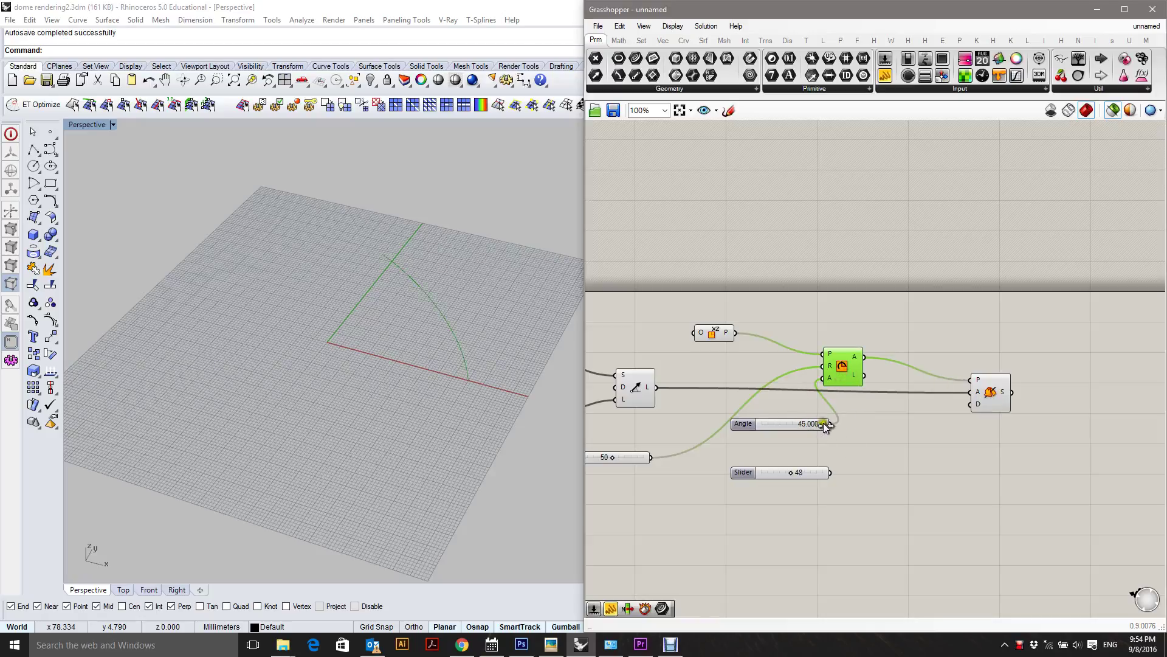
pyautogui.moveTo(822, 424); pyautogui.dragTo(806, 424)
pyautogui.click(789, 424)
pyautogui.press('Delete')
# Step: Try a new slider defined as 10.0 as the Arc's angle input
pyautogui.doubleClick(789, 432)
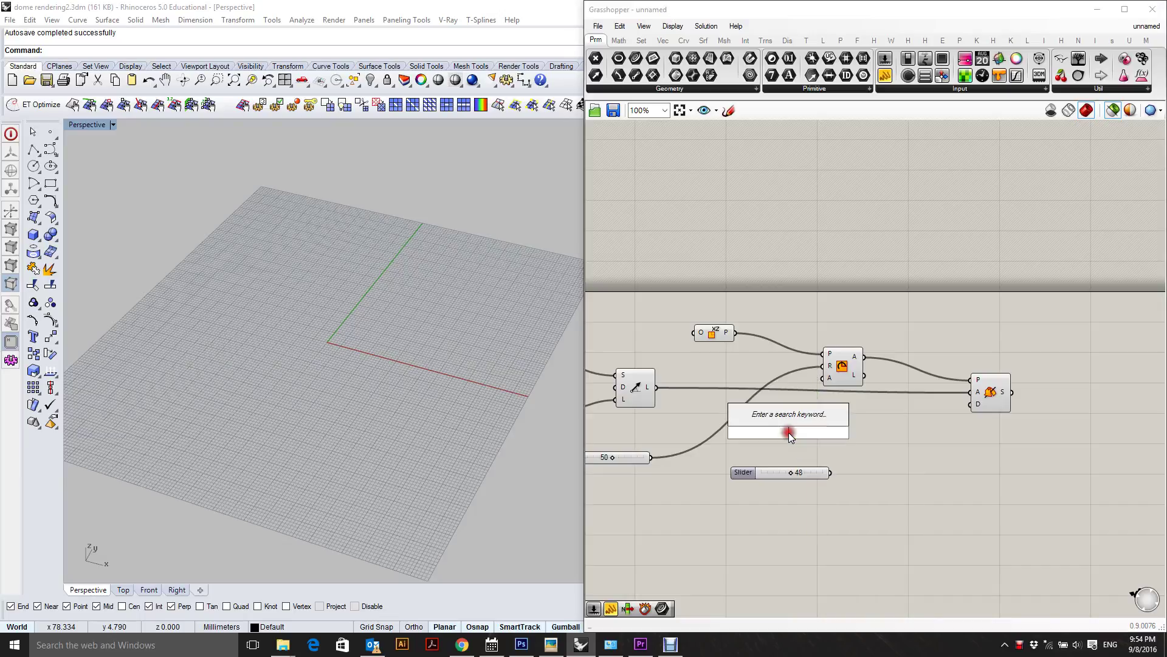
pyautogui.write('10')
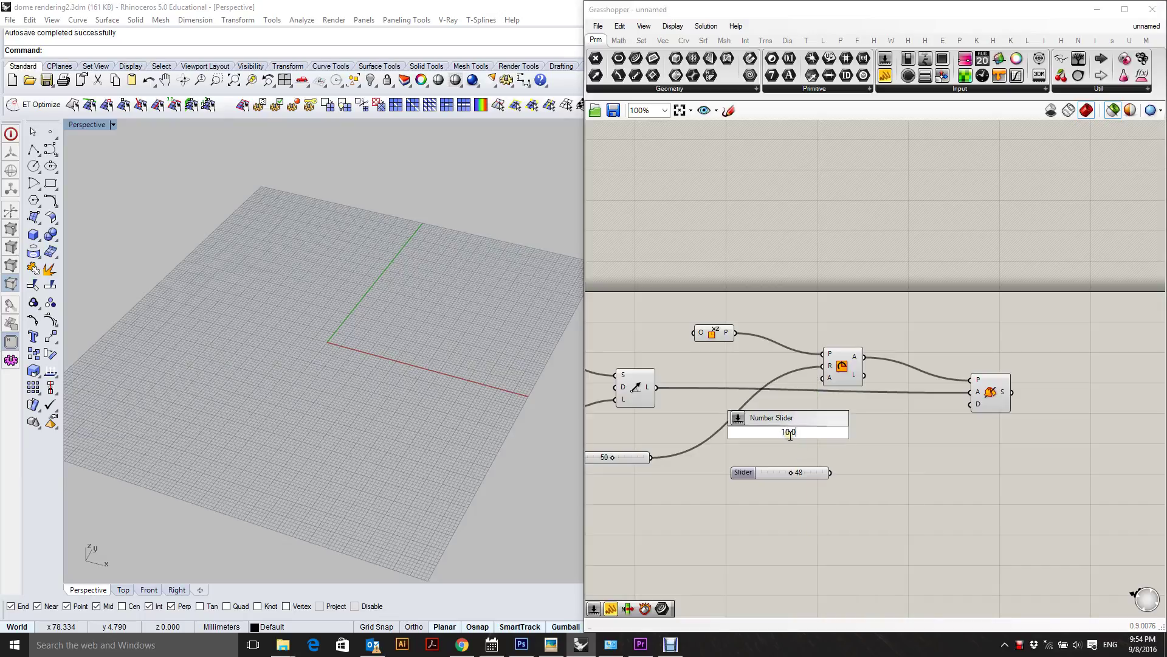
pyautogui.press('Return')
pyautogui.moveTo(840, 433); pyautogui.dragTo(837, 379)
pyautogui.moveTo(831, 430)
pyautogui.mouseDown()
pyautogui.moveTo(812, 433)
pyautogui.moveTo(822, 433)
pyautogui.mouseUp()
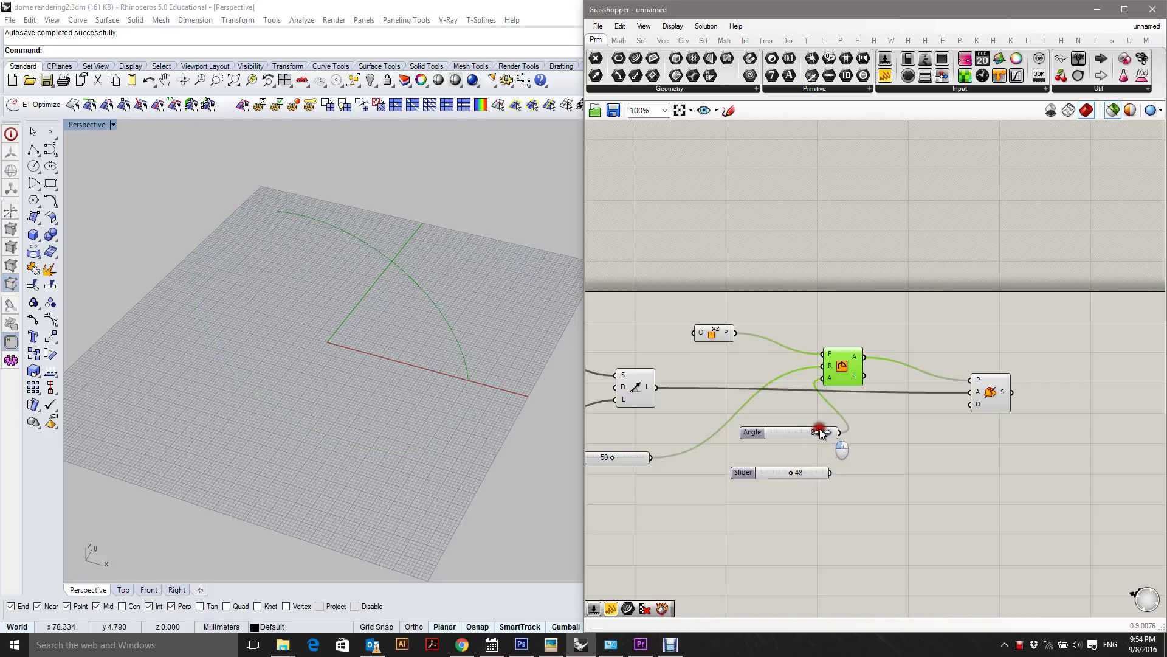
# Step: Replace the Arc's angle slider with a new three-decimal one defined as 10.000..0
pyautogui.doubleClick(818, 432)
pyautogui.write('10.000..0')
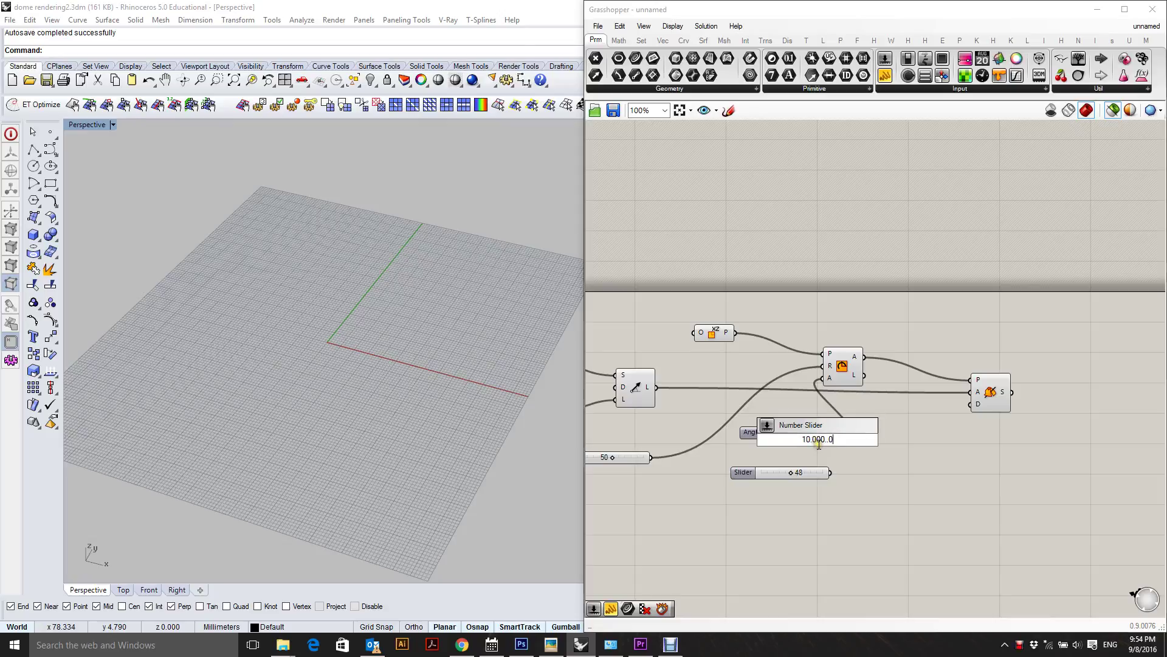
pyautogui.press('Return')
pyautogui.moveTo(868, 438); pyautogui.dragTo(822, 378)
pyautogui.click(785, 429)
pyautogui.press('Delete')
# Step: Place the new Angle slider below the Arc, set it to 7.700, and preview the arc and the revolved surface
pyautogui.moveTo(826, 440); pyautogui.dragTo(806, 419)
pyautogui.click(839, 374)
pyautogui.click(977, 396)
pyautogui.moveTo(389, 408); pyautogui.dragTo(305, 284, button='right')
pyautogui.scroll(4, 322, 289)
pyautogui.moveTo(1020, 376); pyautogui.dragTo(925, 281, button='right')
pyautogui.scroll(-4, 834, 300)
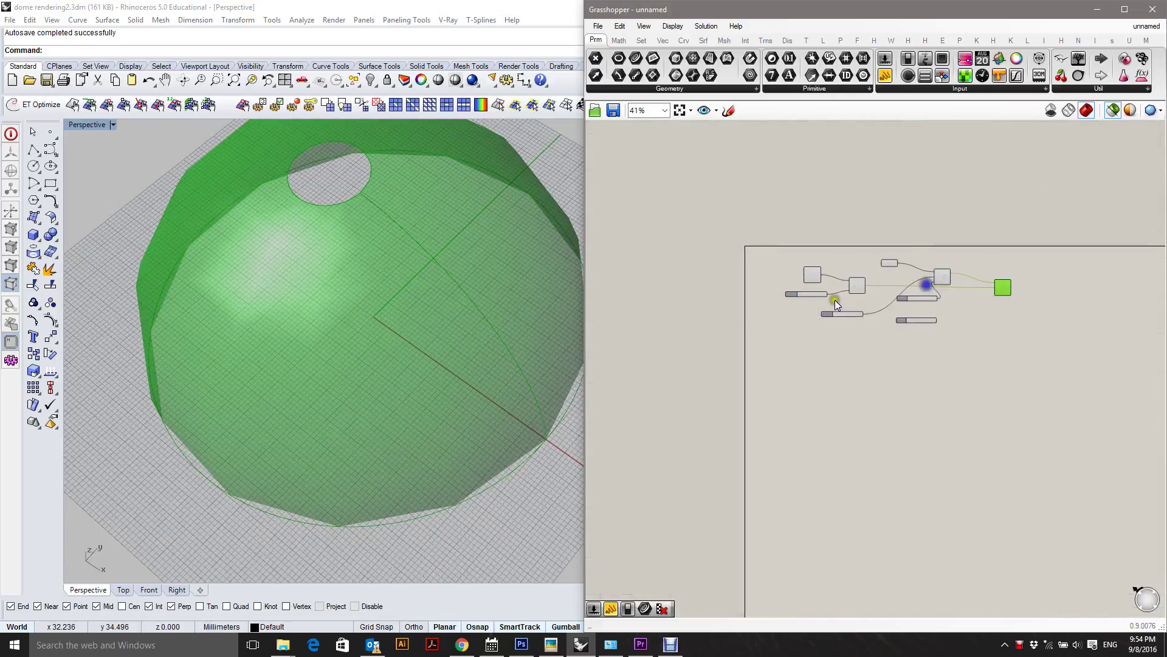
# Step: Add a Circle component in the empty canvas area below the dome definition
pyautogui.scroll(3, 834, 300)
pyautogui.moveTo(897, 387); pyautogui.dragTo(823, 308, button='right')
pyautogui.doubleClick(733, 362)
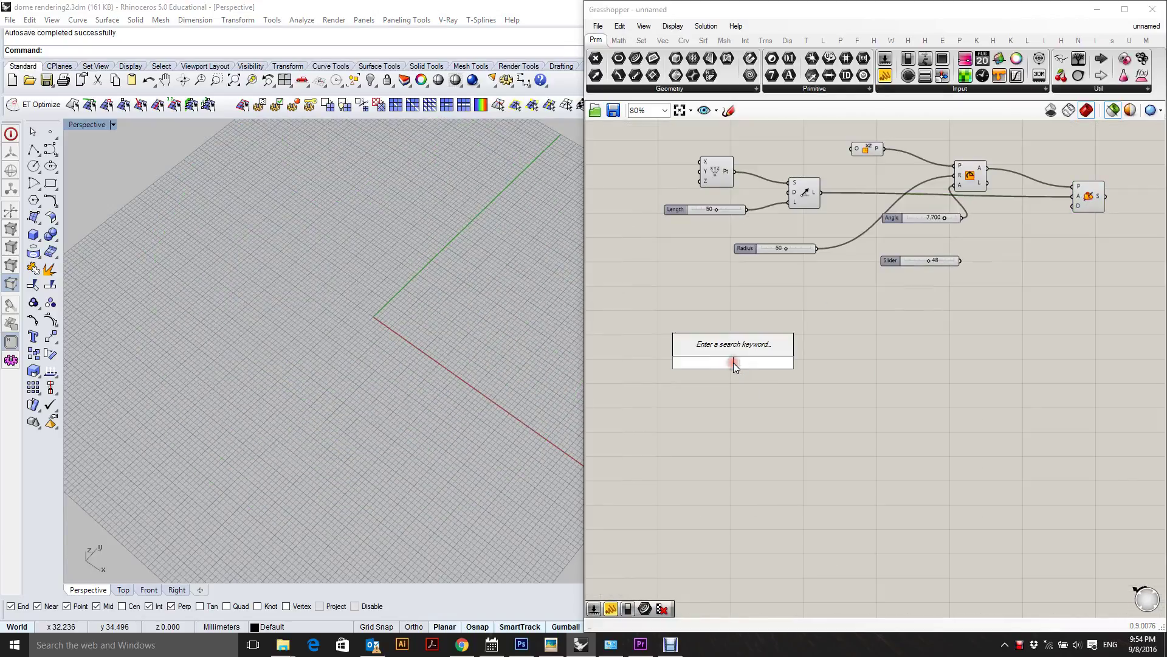
pyautogui.write('c')
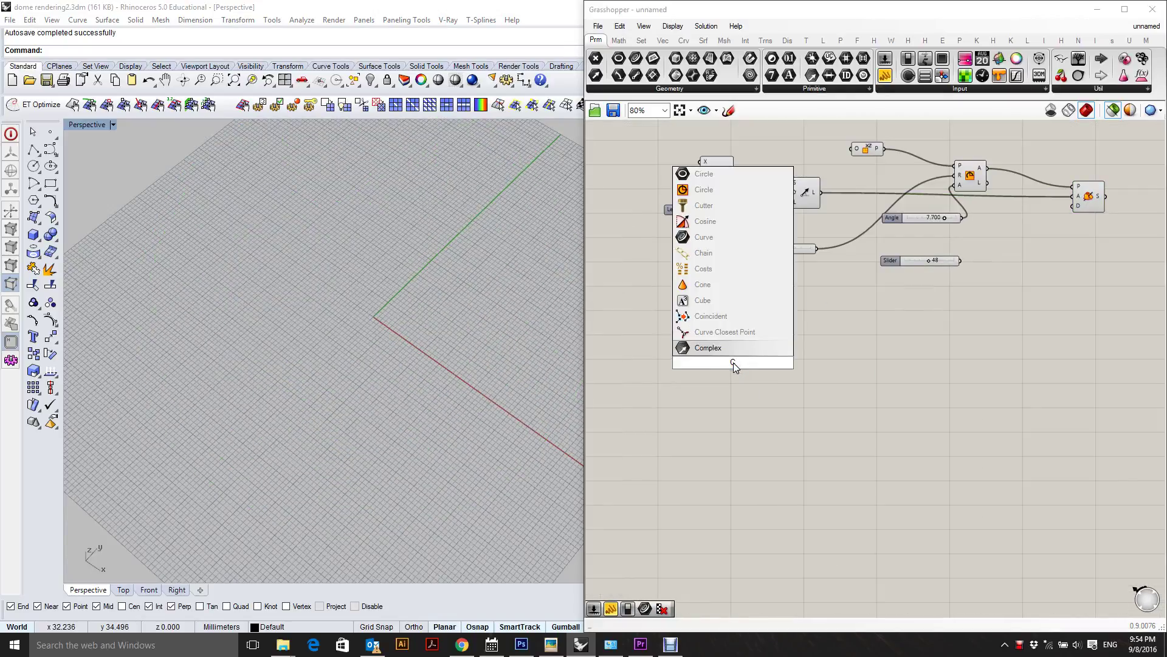
pyautogui.write('ircle')
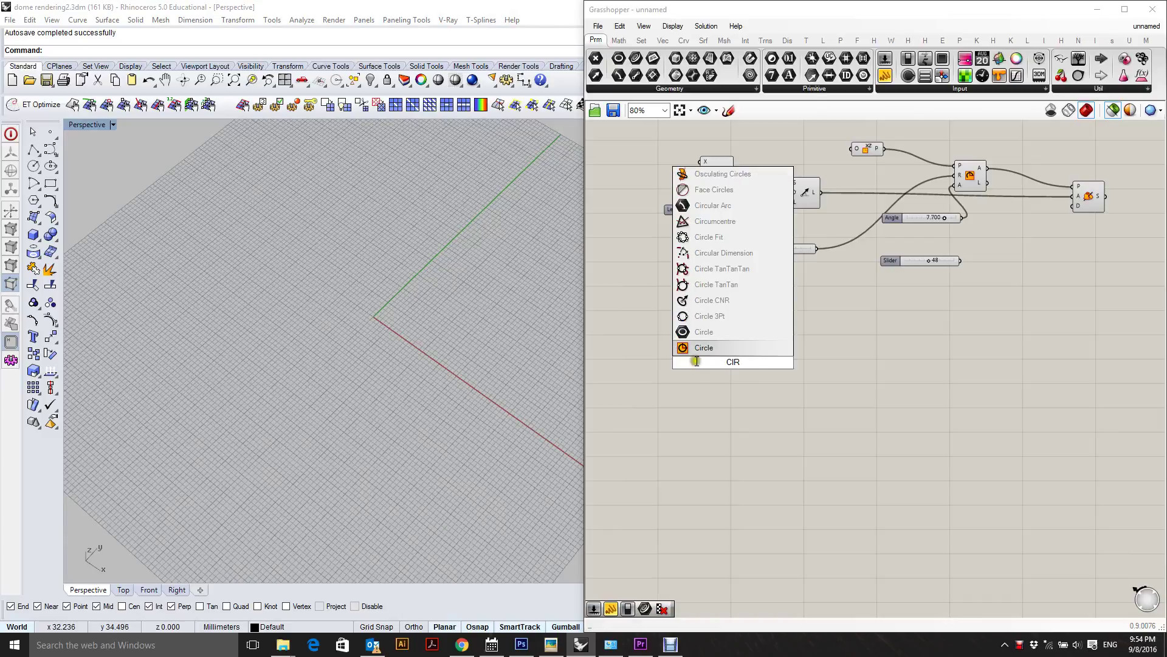
pyautogui.press('Return')
pyautogui.moveTo(723, 375); pyautogui.dragTo(752, 402, button='right')
pyautogui.moveTo(763, 387); pyautogui.dragTo(748, 448)
pyautogui.moveTo(761, 467); pyautogui.dragTo(748, 398, button='right')
# Step: Add a number slider of 50 and connect it to the Circle's radius input
pyautogui.moveTo(413, 389)
pyautogui.mouseDown(button='right')
pyautogui.moveTo(411, 349)
pyautogui.moveTo(426, 389)
pyautogui.mouseUp(button='right')
pyautogui.scroll(3, 717, 395)
pyautogui.doubleClick(687, 387)
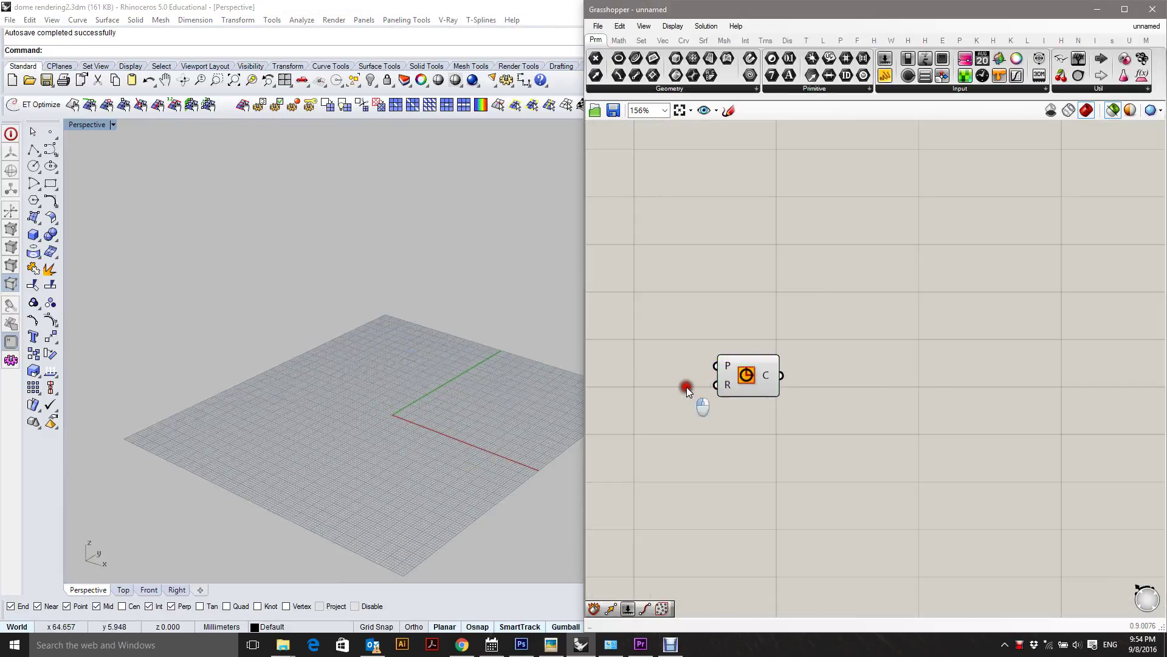
pyautogui.write('50')
pyautogui.press('Return')
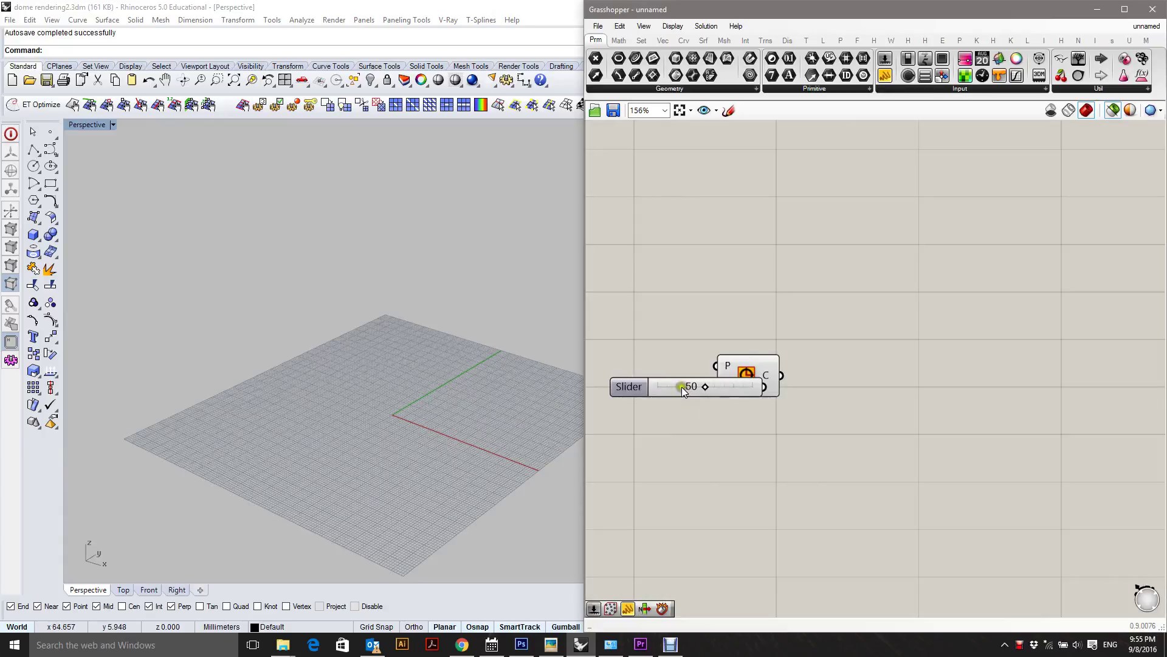
pyautogui.moveTo(680, 387); pyautogui.dragTo(613, 421)
pyautogui.moveTo(742, 379); pyautogui.dragTo(755, 383)
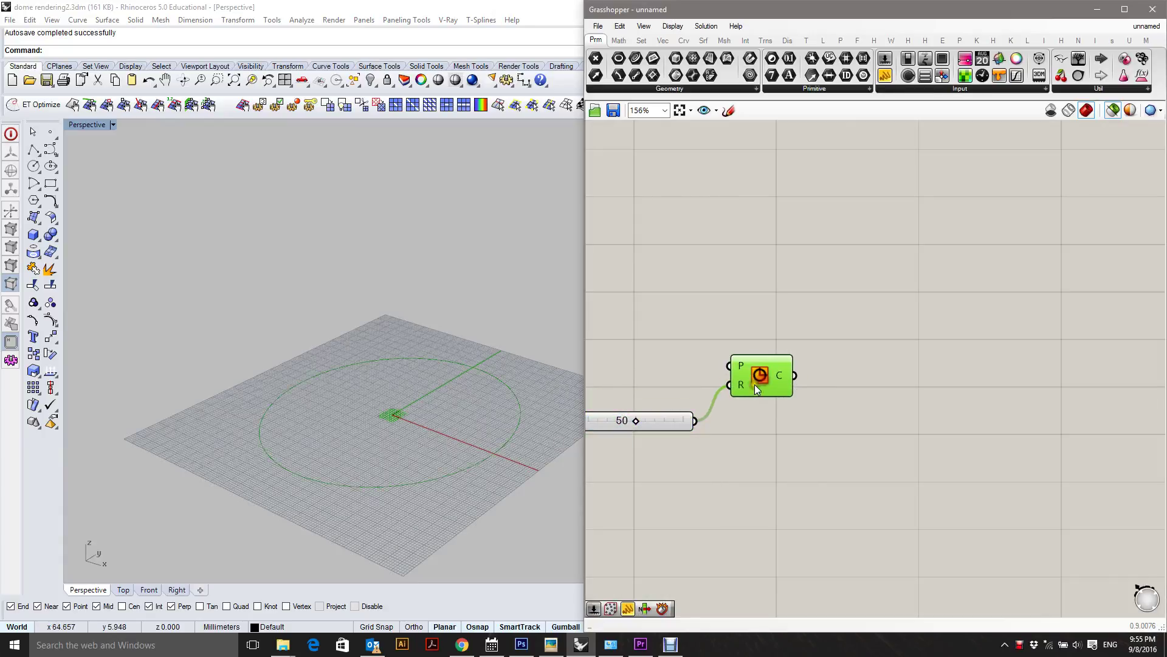
# Step: Add a Move component beyond the Circle and connect the circle to its geometry input
pyautogui.scroll(-3, 501, 409)
pyautogui.moveTo(501, 409); pyautogui.dragTo(442, 396, button='right')
pyautogui.moveTo(858, 397); pyautogui.dragTo(703, 418, button='right')
pyautogui.doubleClick(720, 411)
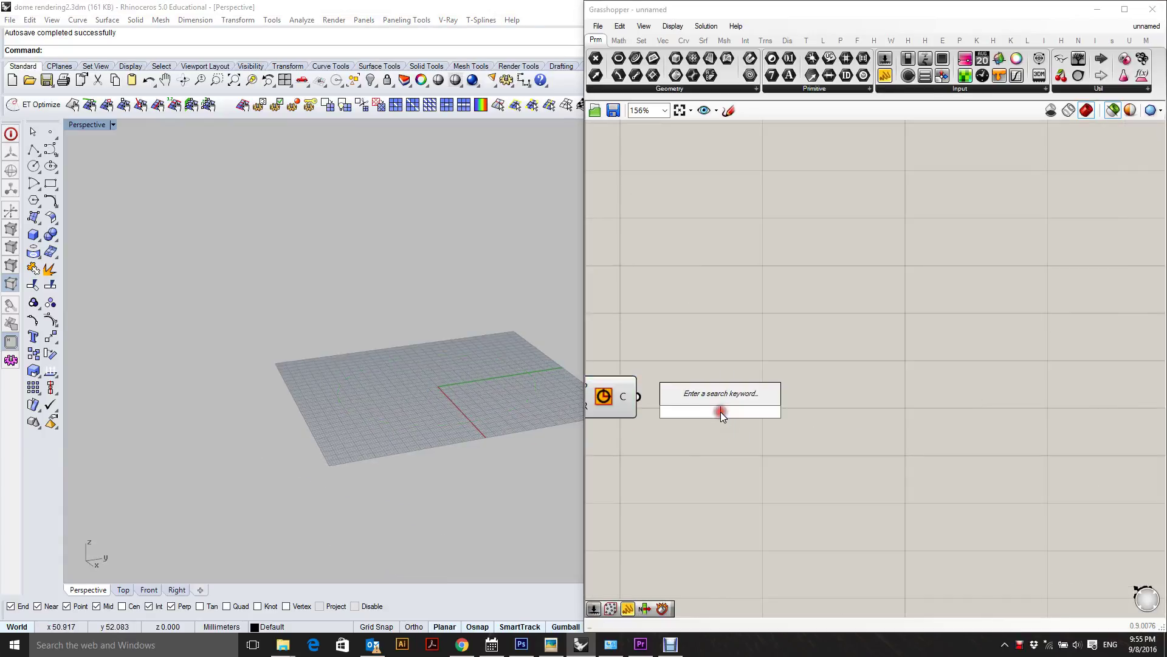
pyautogui.write('MOVE')
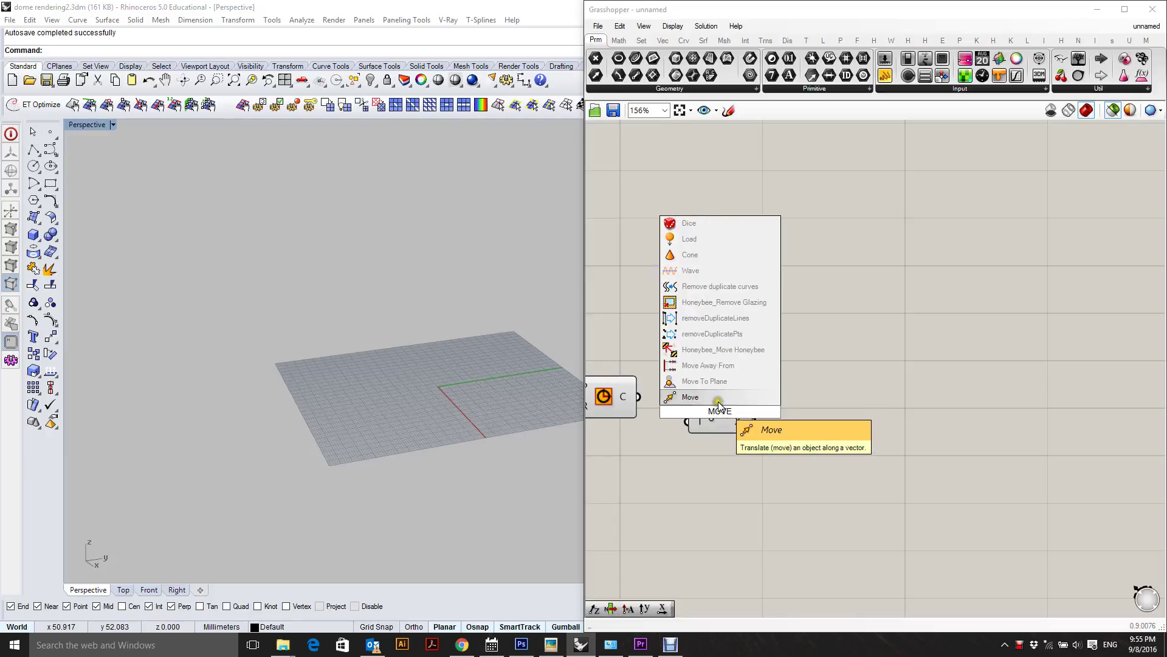
pyautogui.press('Return')
pyautogui.moveTo(638, 396); pyautogui.dragTo(787, 396)
pyautogui.moveTo(465, 425); pyautogui.dragTo(521, 406, button='right')
pyautogui.moveTo(770, 403); pyautogui.dragTo(784, 426)
# Step: Add a Unit Z vector, connect it to the Move's translation input, and place it below the wire
pyautogui.doubleClick(654, 434)
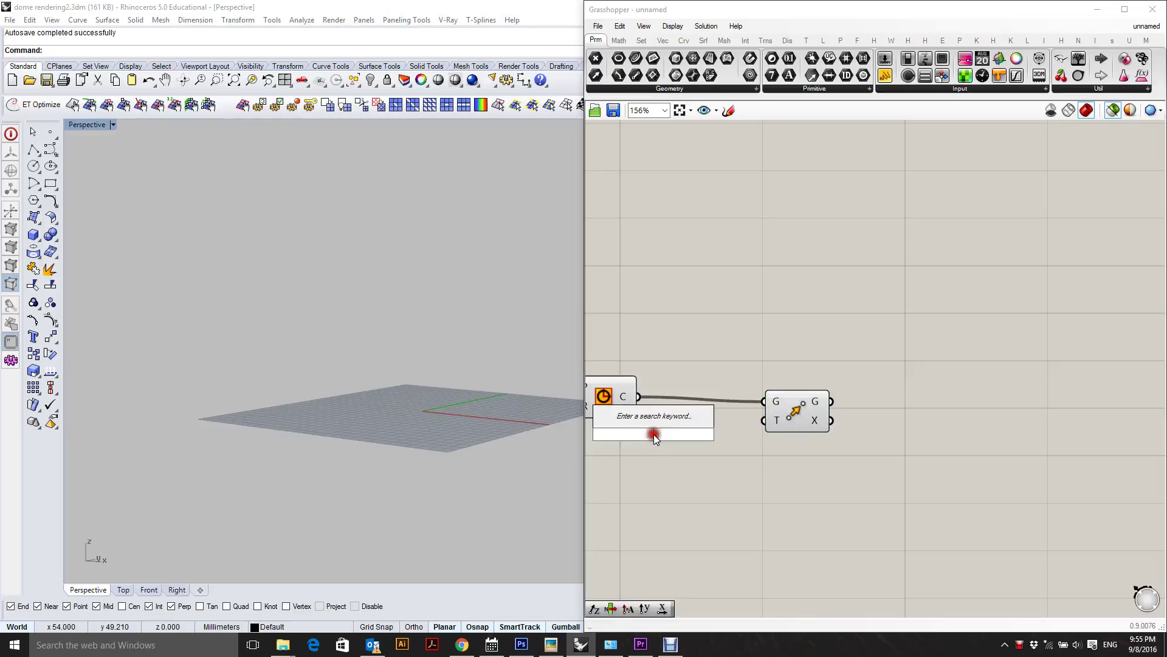
pyautogui.write('unit z')
pyautogui.press('Return')
pyautogui.moveTo(684, 434); pyautogui.dragTo(764, 420)
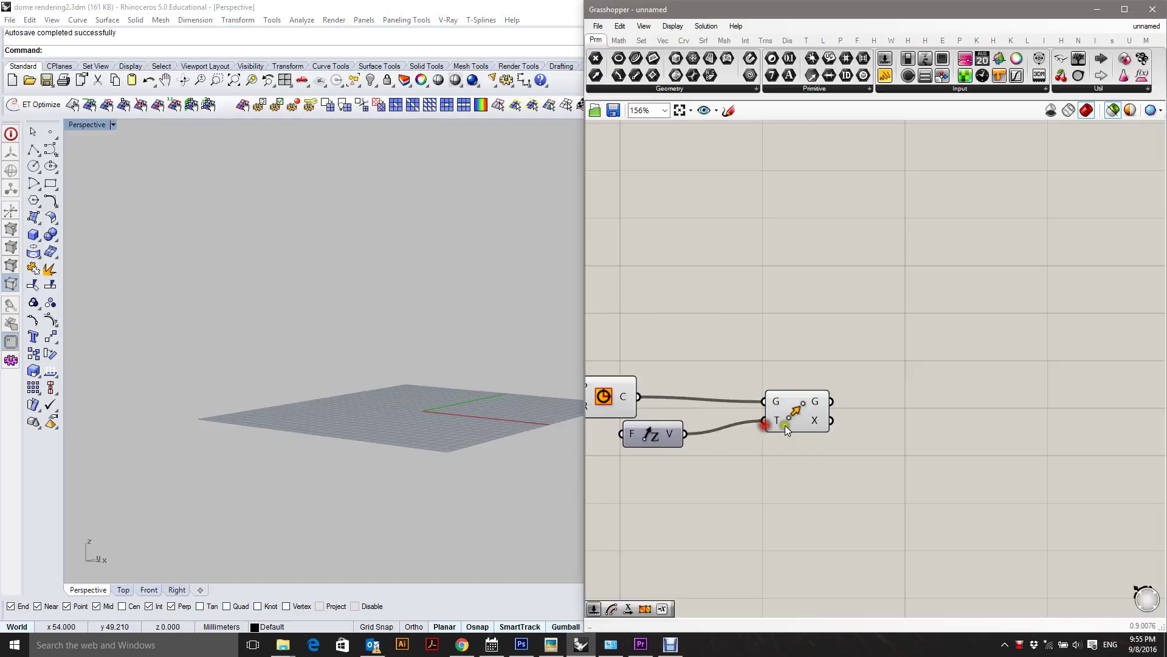
pyautogui.moveTo(632, 436); pyautogui.dragTo(709, 460)
# Step: Add a slider defined as 100 for the Unit Z factor, preview both circles, and set the slider to 24
pyautogui.doubleClick(644, 483)
pyautogui.write('100')
pyautogui.press('Return')
pyautogui.click(789, 420)
pyautogui.moveTo(702, 429); pyautogui.dragTo(770, 431, button='right')
pyautogui.keyDown('shift'); pyautogui.click(683, 406); pyautogui.keyUp('shift')
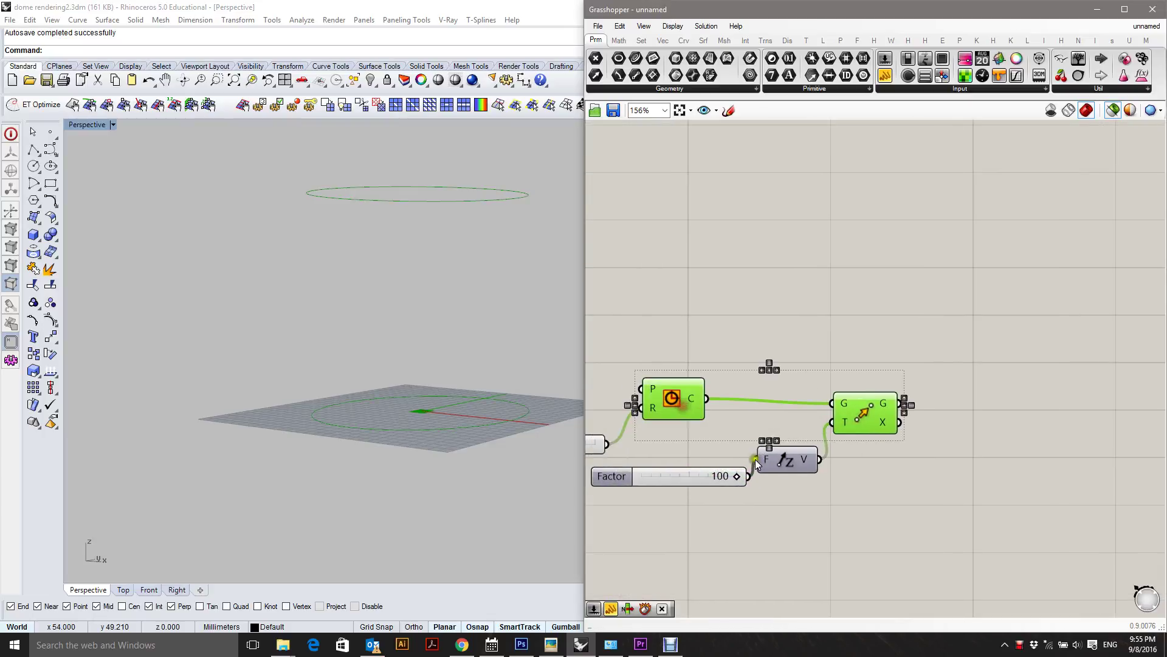
pyautogui.moveTo(732, 480); pyautogui.dragTo(670, 484)
# Step: Add a Scale NU component beyond the Move component
pyautogui.moveTo(939, 436); pyautogui.dragTo(863, 423, button='right')
pyautogui.doubleClick(863, 424)
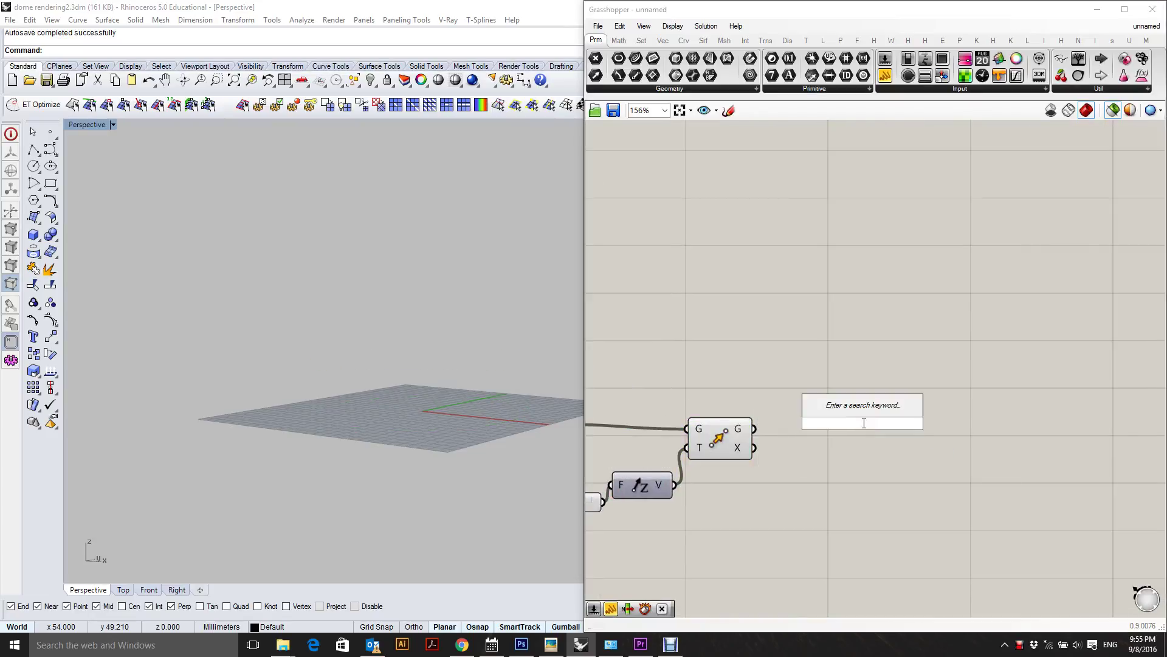
pyautogui.write('SCA')
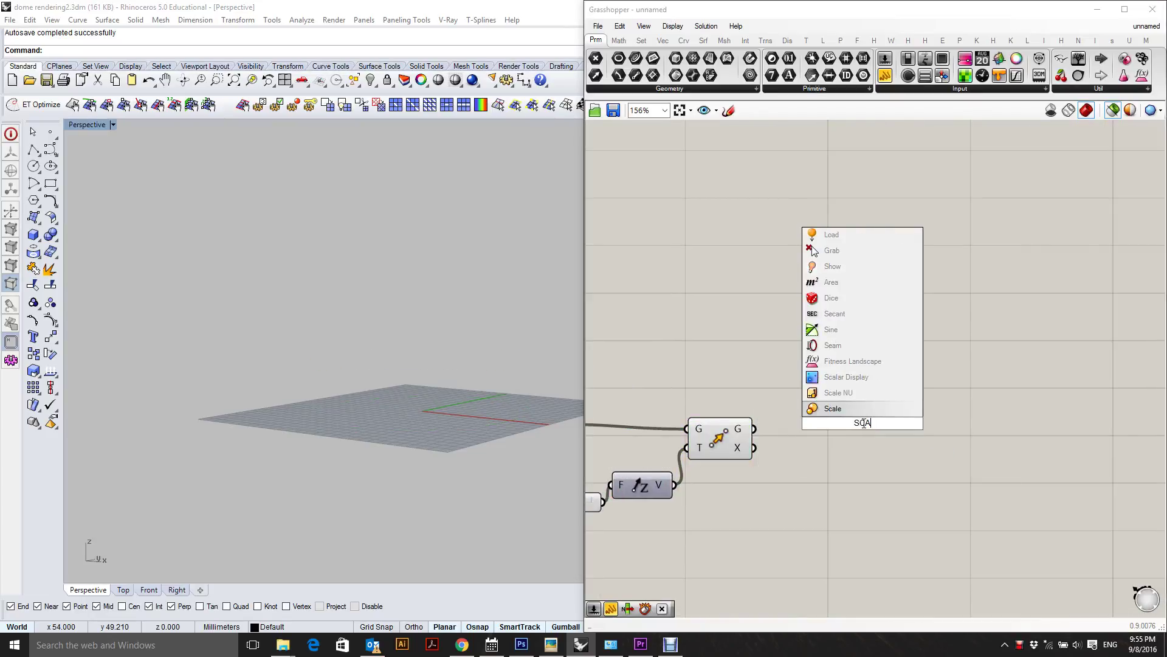
pyautogui.click(839, 392)
pyautogui.scroll(-3, 854, 417)
pyautogui.moveTo(769, 412); pyautogui.dragTo(783, 423, button='right')
# Step: Place Scale NU beside the Move component and connect the moved circle to its geometry input
pyautogui.click(898, 437)
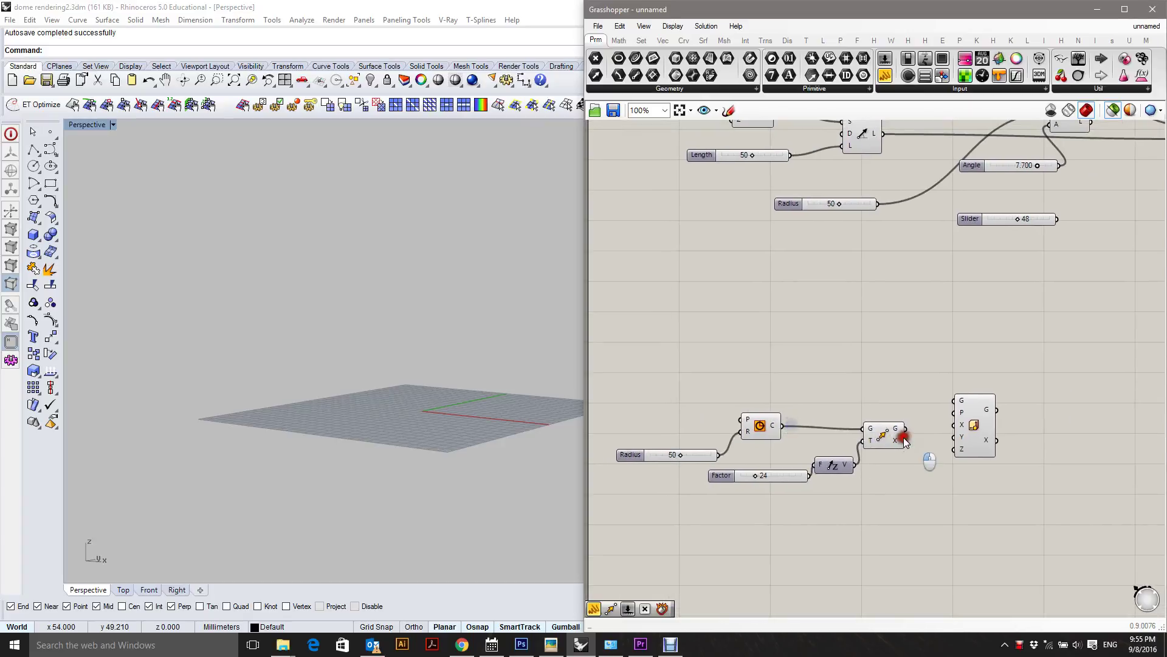
pyautogui.click(760, 432)
pyautogui.keyDown('shift'); pyautogui.click(884, 439); pyautogui.keyUp('shift')
pyautogui.moveTo(924, 436); pyautogui.dragTo(911, 443, button='right')
pyautogui.moveTo(966, 429); pyautogui.dragTo(961, 461)
pyautogui.click(862, 446)
pyautogui.click(885, 437)
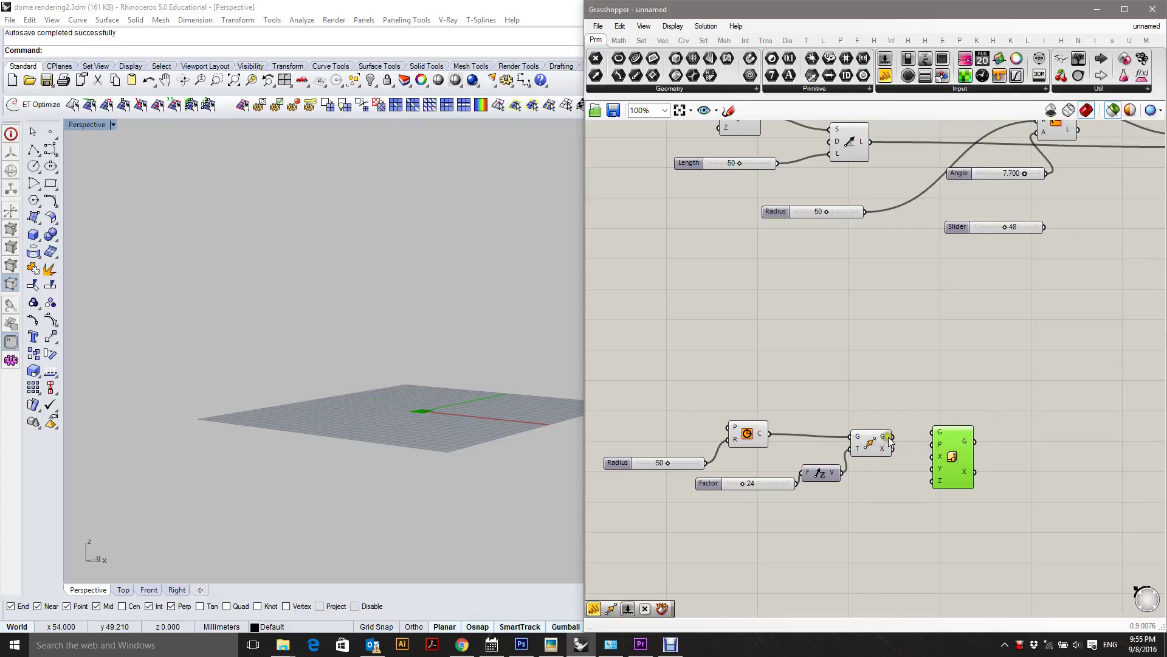
pyautogui.moveTo(889, 439); pyautogui.dragTo(954, 411)
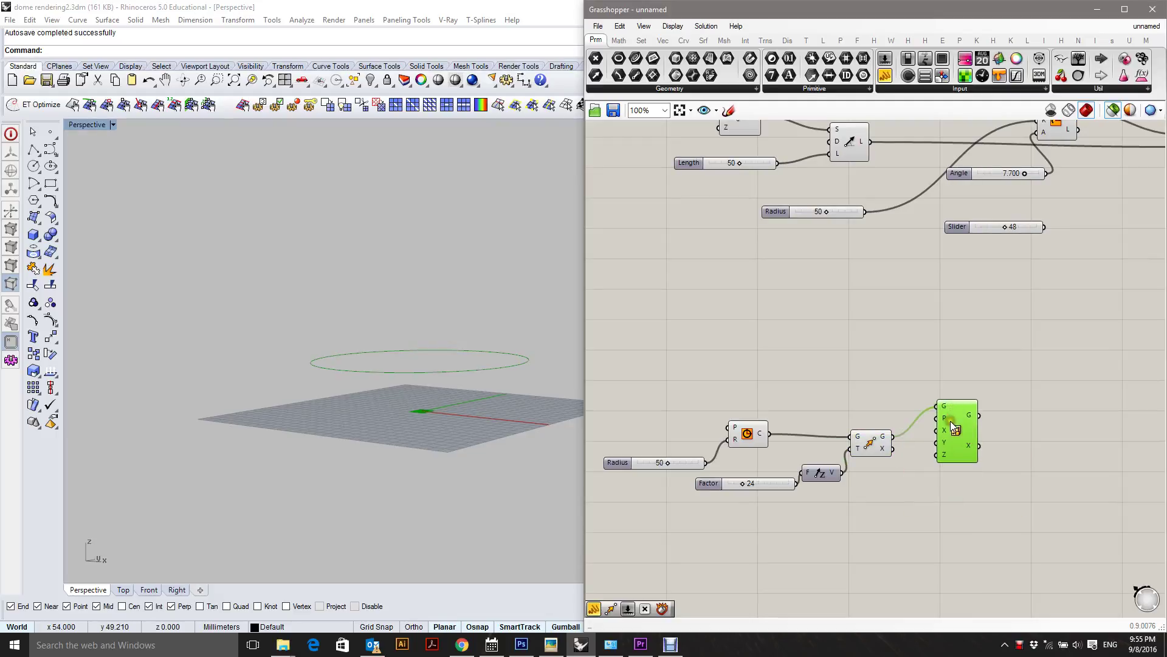
# Step: Shift the Circle component slightly up and the Scale NU component farther from Move to make room
pyautogui.click(753, 429)
pyautogui.moveTo(755, 434); pyautogui.dragTo(761, 424)
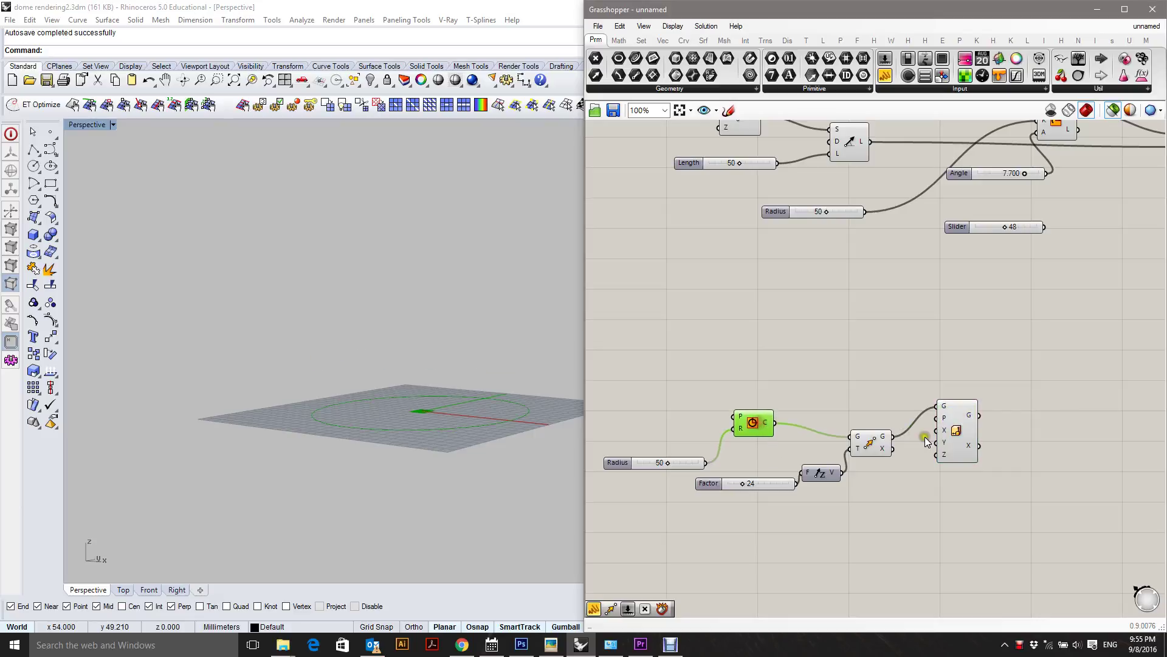
pyautogui.moveTo(952, 425); pyautogui.dragTo(957, 442)
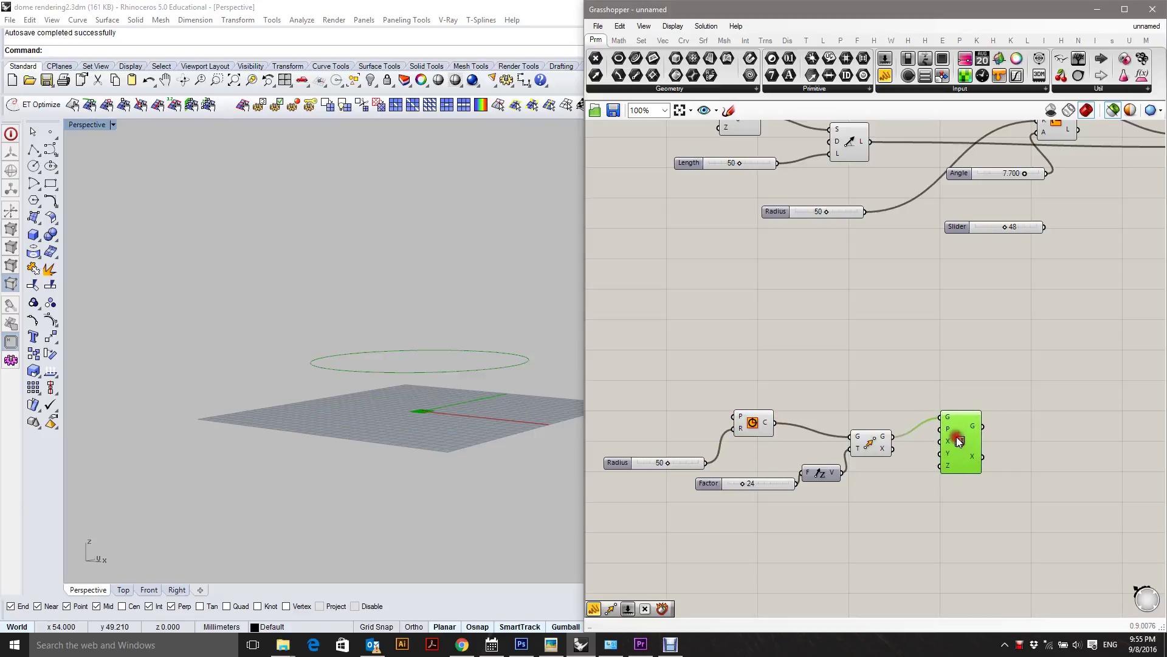
pyautogui.moveTo(965, 454); pyautogui.dragTo(989, 450)
# Step: Add a three-decimal number slider with a minimum of -1.000 and a maximum of 1.000 near Scale NU
pyautogui.doubleClick(928, 477)
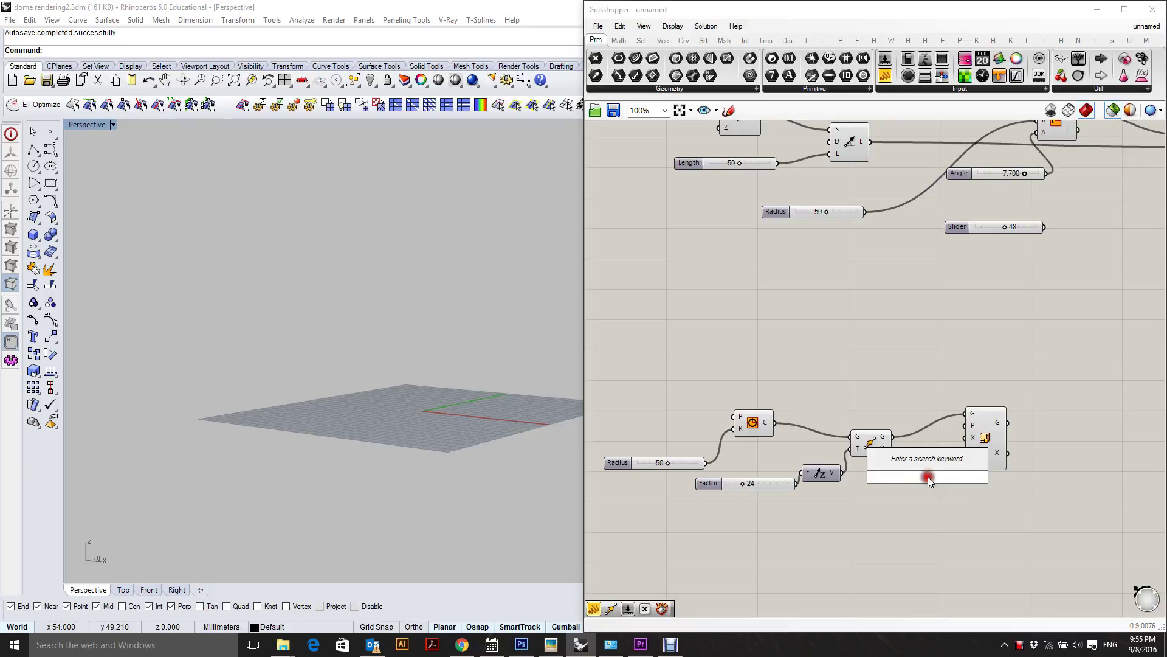
pyautogui.write('-')
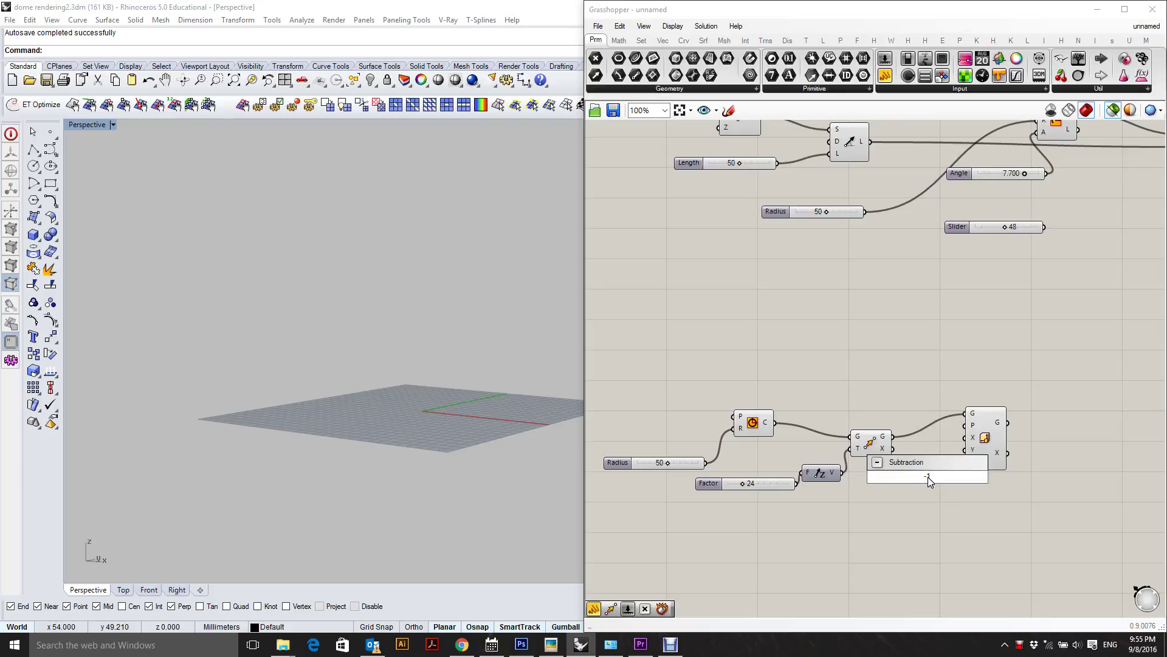
pyautogui.write('1,1')
pyautogui.write('0..')
pyautogui.write('1.000')
pyautogui.press('Return')
pyautogui.click(945, 481)
# Step: Set the new slider's maximum to 2.00
pyautogui.doubleClick(889, 476)
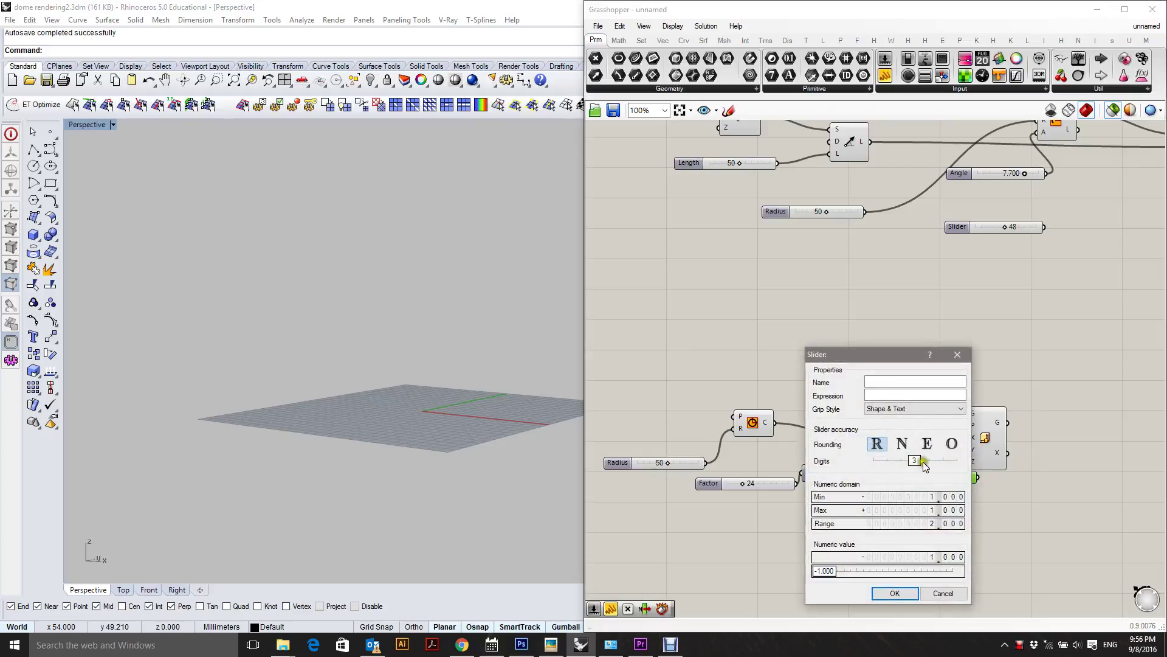
pyautogui.doubleClick(942, 511)
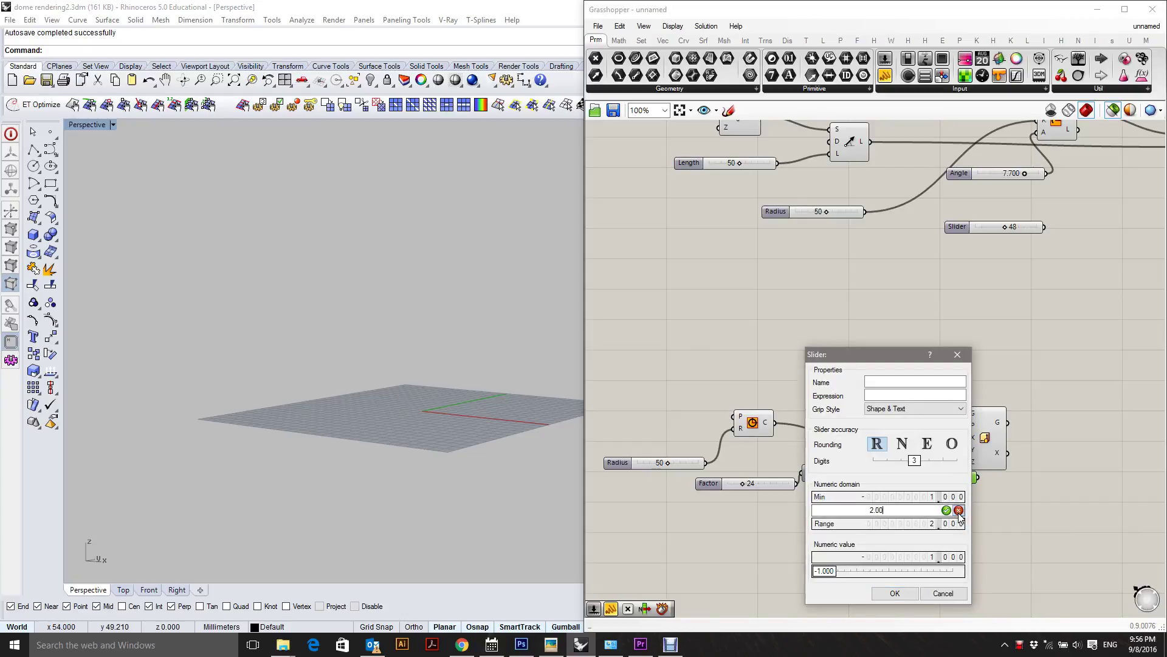
pyautogui.click(947, 511)
pyautogui.click(906, 589)
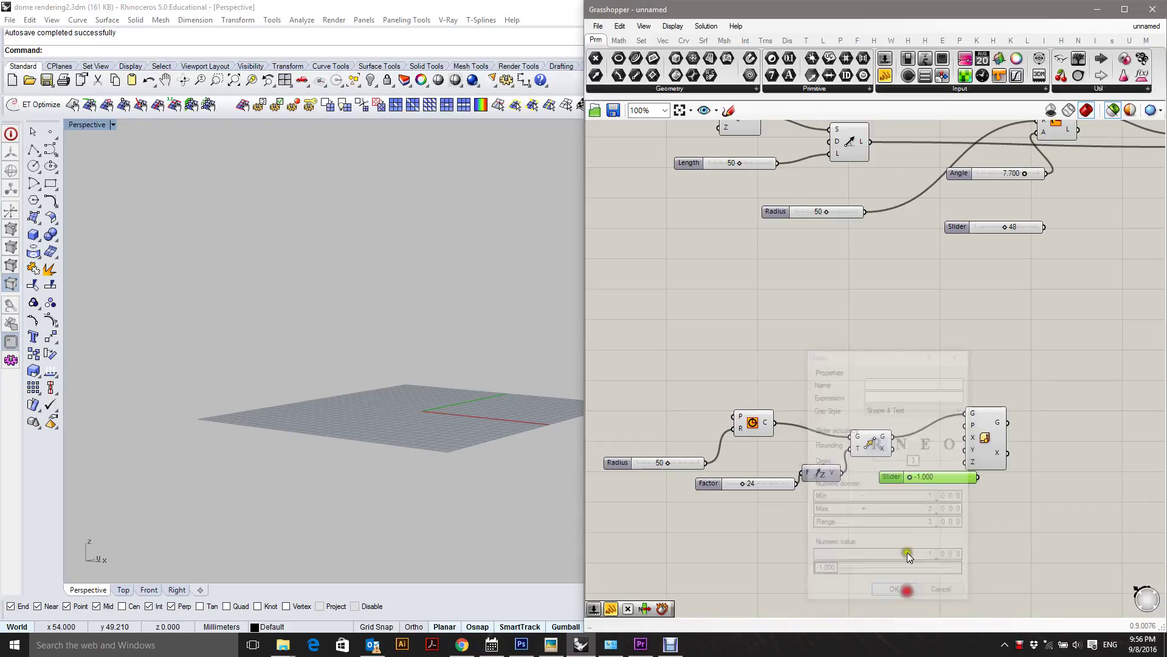
# Step: Connect the slider to Scale NU's X and Y inputs, place it below the component, and set it to 0.320
pyautogui.moveTo(986, 456)
pyautogui.mouseDown()
pyautogui.moveTo(998, 452)
pyautogui.moveTo(970, 461)
pyautogui.moveTo(976, 447)
pyautogui.moveTo(984, 476)
pyautogui.mouseUp()
pyautogui.moveTo(951, 476); pyautogui.dragTo(926, 505)
pyautogui.click(992, 440)
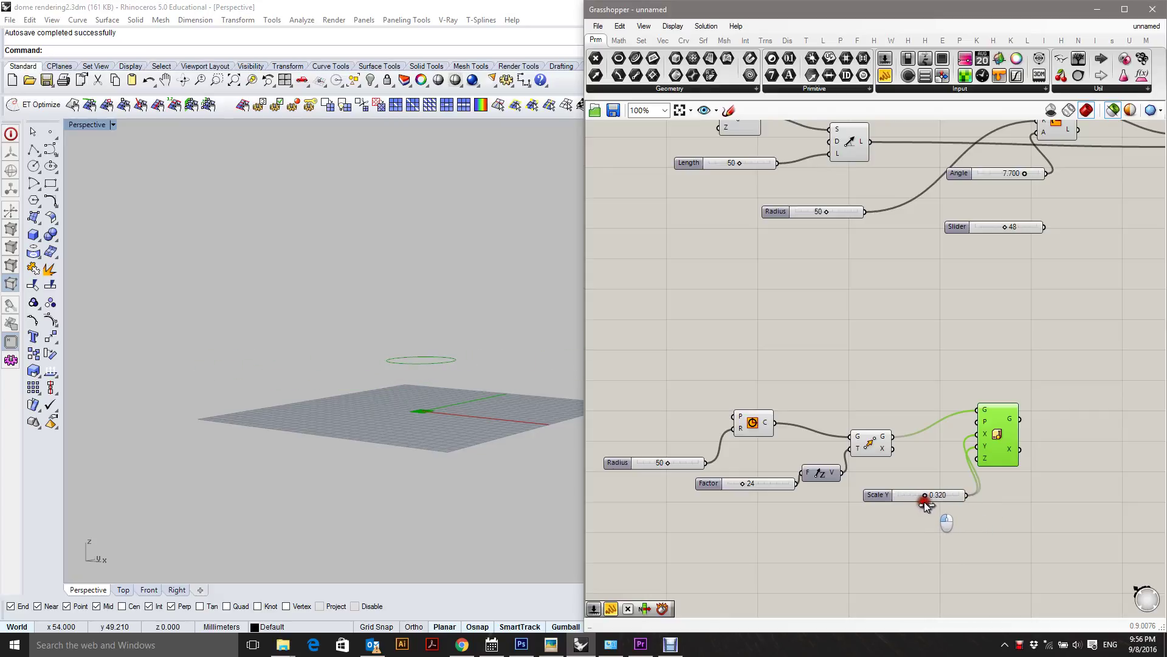
# Step: Set the Scale Y slider's minimum to 0 and its value to 0.980
pyautogui.click(908, 494)
pyautogui.doubleClick(885, 493)
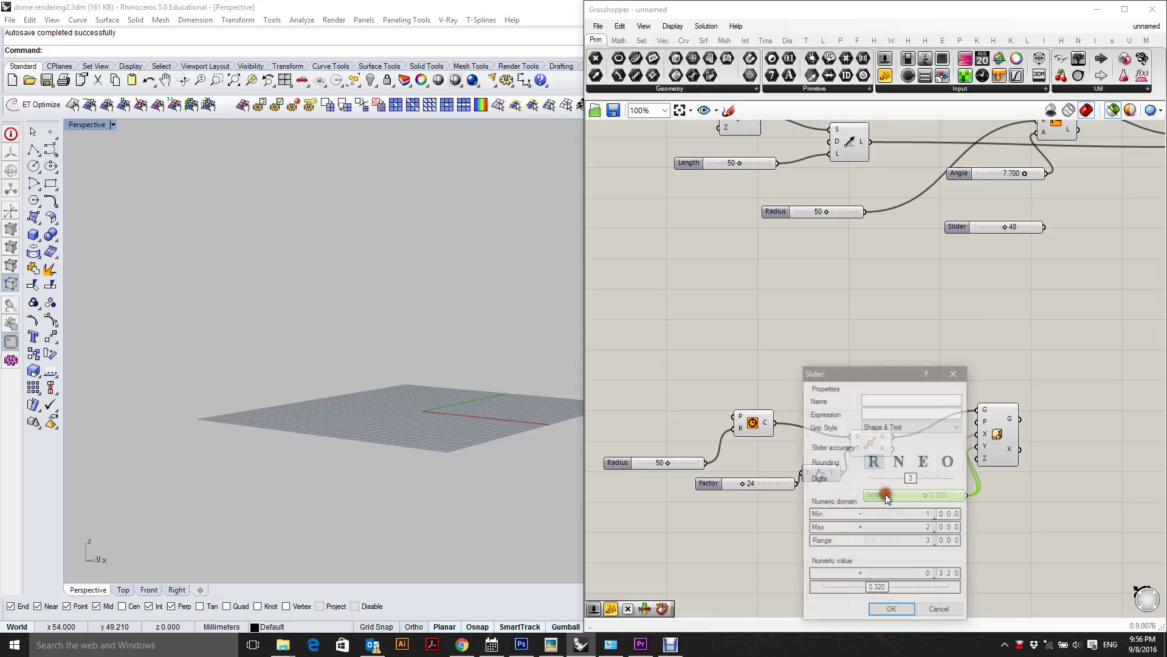
pyautogui.doubleClick(933, 514)
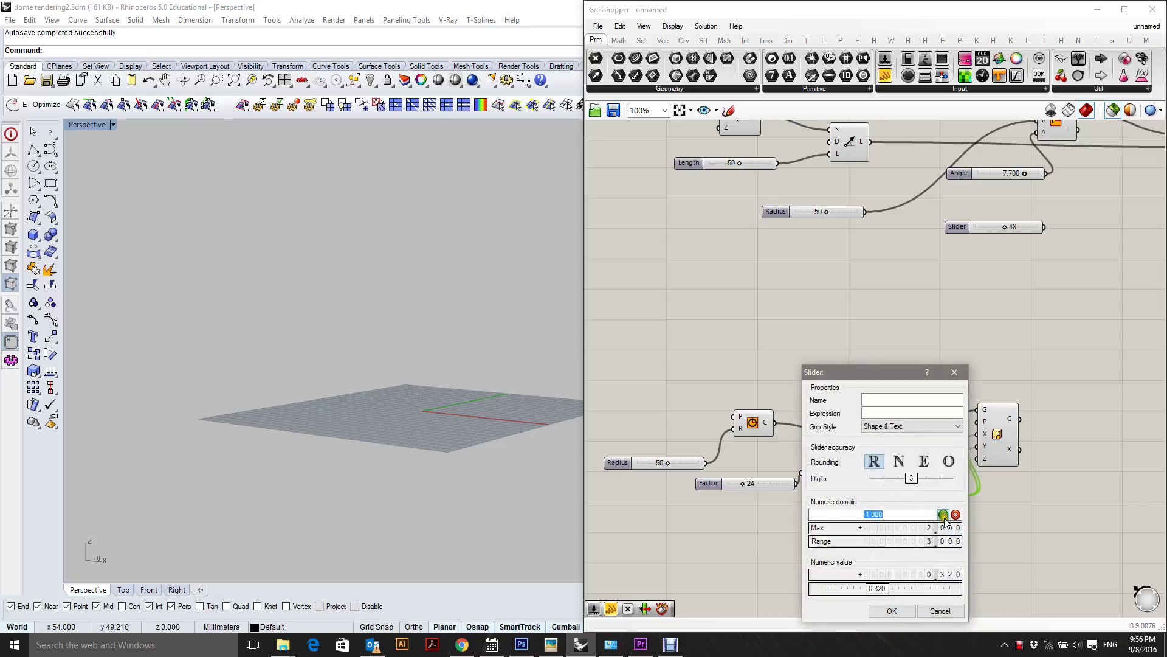
pyautogui.click(943, 514)
pyautogui.click(898, 609)
pyautogui.click(1002, 431)
pyautogui.moveTo(1006, 469); pyautogui.dragTo(910, 470, button='right')
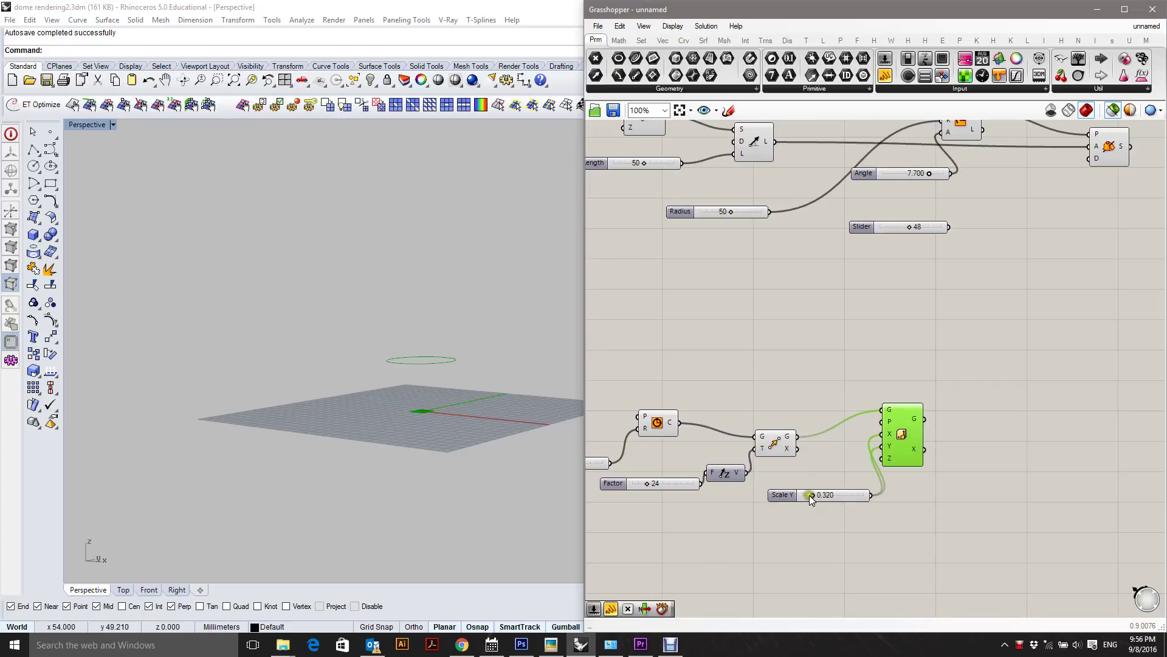
pyautogui.moveTo(813, 495)
pyautogui.mouseDown()
pyautogui.moveTo(867, 491)
pyautogui.moveTo(833, 498)
pyautogui.mouseUp()
pyautogui.moveTo(877, 452); pyautogui.dragTo(839, 453, button='right')
# Step: Duplicate the Move, Unit Z and Factor slider components and place the copies beyond Scale NU
pyautogui.moveTo(864, 434); pyautogui.dragTo(874, 459)
pyautogui.moveTo(708, 511); pyautogui.dragTo(616, 449)
pyautogui.keyDown('shift'); pyautogui.moveTo(753, 473); pyautogui.dragTo(709, 404); pyautogui.keyUp('shift')
pyautogui.keyDown('alt'); pyautogui.moveTo(731, 449); pyautogui.dragTo(991, 457); pyautogui.keyUp('alt')
pyautogui.moveTo(991, 457); pyautogui.dragTo(865, 479, button='right')
# Step: Connect Scale NU's geometry output to the copied Move and tidy the copied components beside Scale NU
pyautogui.moveTo(864, 479); pyautogui.dragTo(910, 500)
pyautogui.moveTo(768, 466); pyautogui.dragTo(891, 492)
pyautogui.moveTo(907, 500); pyautogui.dragTo(933, 441)
pyautogui.moveTo(897, 545); pyautogui.dragTo(943, 475)
pyautogui.moveTo(935, 438); pyautogui.dragTo(920, 439)
pyautogui.moveTo(953, 526); pyautogui.dragTo(887, 484)
pyautogui.click(895, 493)
# Step: Duplicate Scale NU with its slider beyond the second Move and feed that Move's geometry into the copy
pyautogui.click(760, 477)
pyautogui.moveTo(726, 538); pyautogui.dragTo(656, 465)
pyautogui.keyDown('alt'); pyautogui.moveTo(733, 475); pyautogui.dragTo(1016, 524); pyautogui.keyUp('alt')
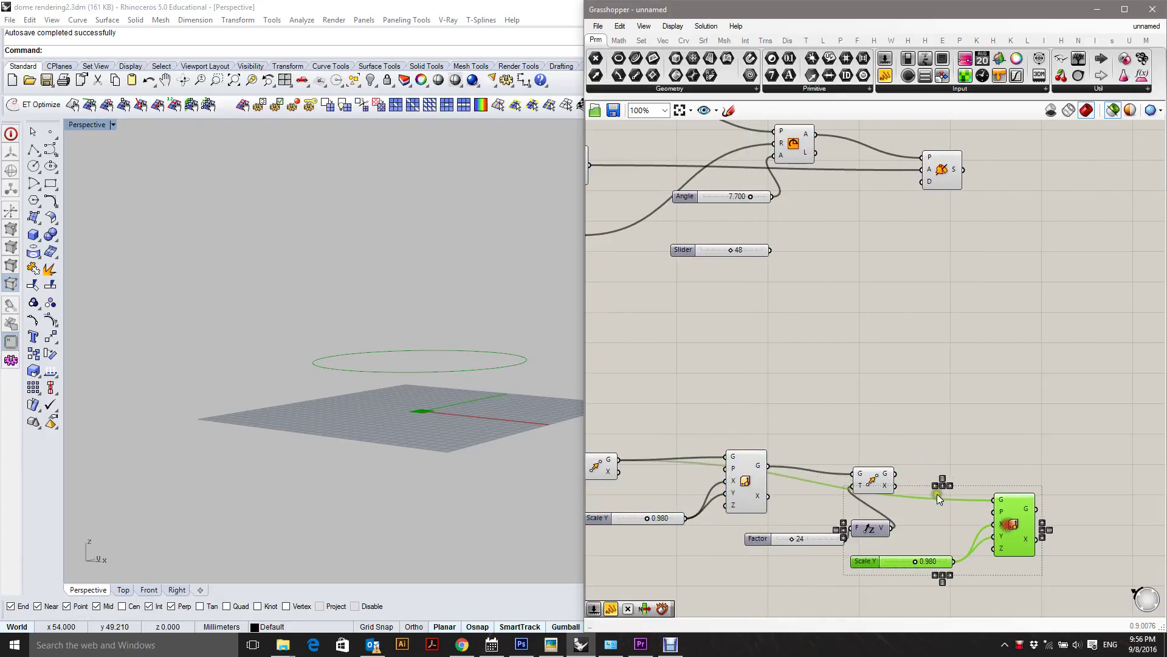
pyautogui.moveTo(894, 473); pyautogui.dragTo(1005, 515)
pyautogui.click(969, 554)
pyautogui.moveTo(937, 543); pyautogui.dragTo(946, 558)
pyautogui.moveTo(1011, 520); pyautogui.dragTo(1008, 494)
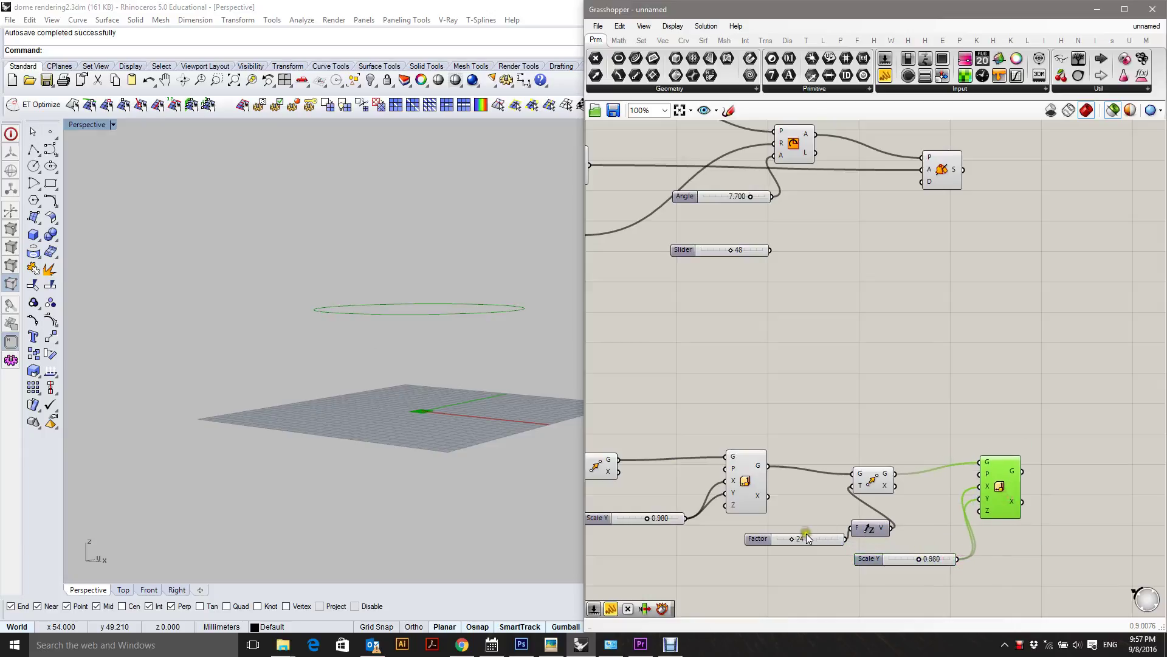
# Step: Set the second Factor slider to 45 and the second scale slider to 0.280
pyautogui.moveTo(790, 538); pyautogui.dragTo(805, 538)
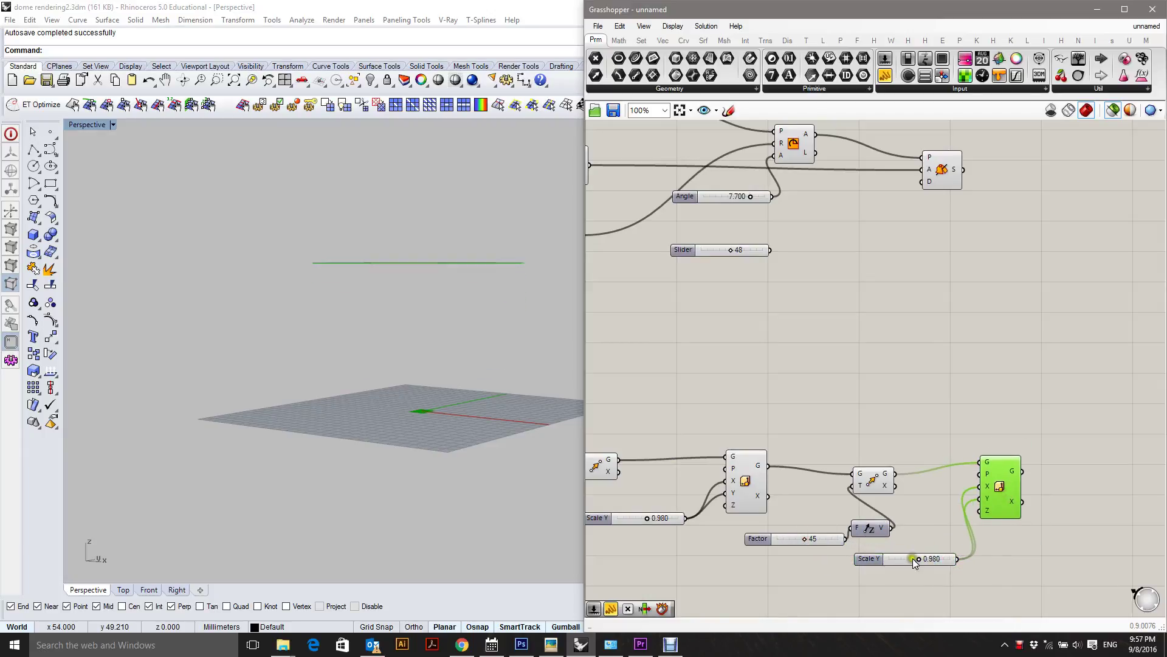
pyautogui.moveTo(917, 559); pyautogui.dragTo(875, 545)
pyautogui.moveTo(457, 350); pyautogui.dragTo(477, 377, button='right')
pyautogui.moveTo(889, 558); pyautogui.dragTo(898, 558)
# Step: Select both Scale NU components and the Circle together to inspect all three circles in the Perspective viewport
pyautogui.keyDown('shift'); pyautogui.click(740, 472); pyautogui.keyUp('shift')
pyautogui.moveTo(657, 451); pyautogui.dragTo(829, 439, button='right')
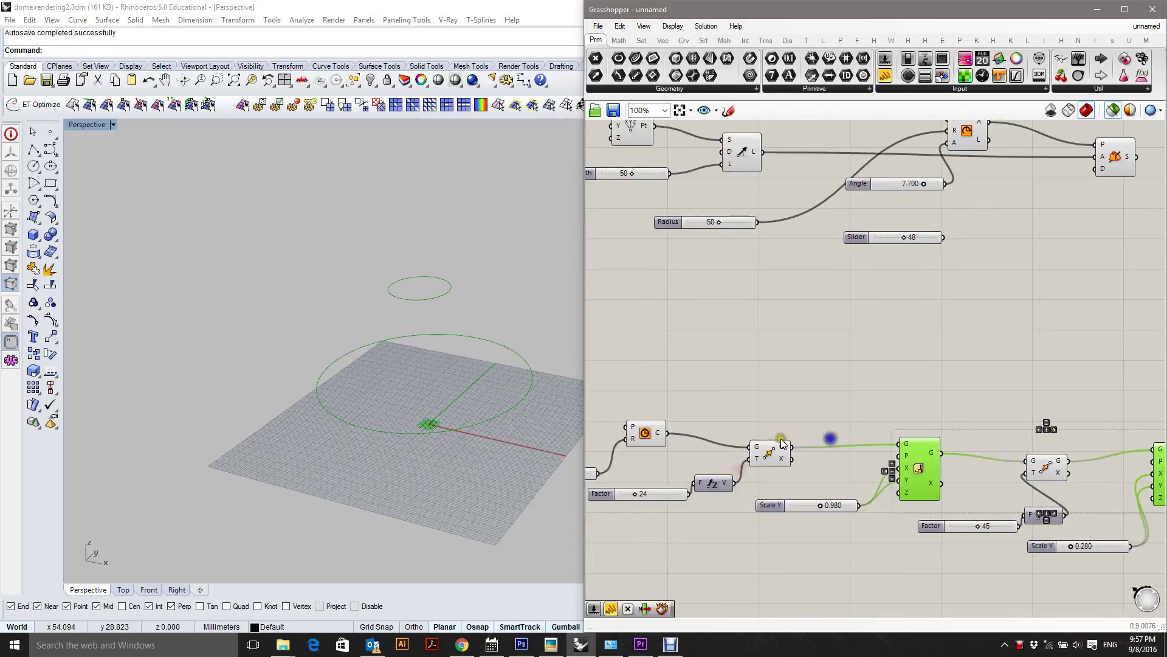
pyautogui.keyDown('shift'); pyautogui.click(634, 433); pyautogui.keyUp('shift')
pyautogui.moveTo(482, 413); pyautogui.dragTo(477, 363, button='right')
# Step: Turn off the preview of both Move components
pyautogui.moveTo(1143, 486); pyautogui.dragTo(963, 451, button='right')
pyautogui.click(855, 448)
pyautogui.click(804, 436)
pyautogui.middleClick(804, 437)
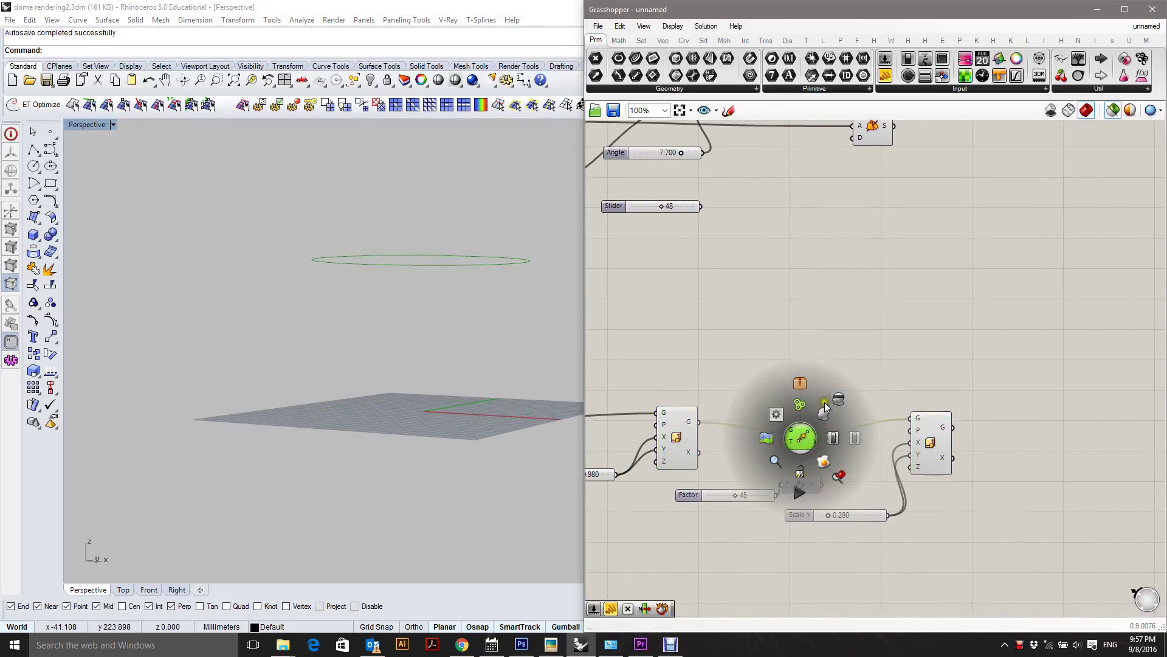
pyautogui.click(990, 402)
pyautogui.moveTo(964, 371); pyautogui.dragTo(1010, 369, button='right')
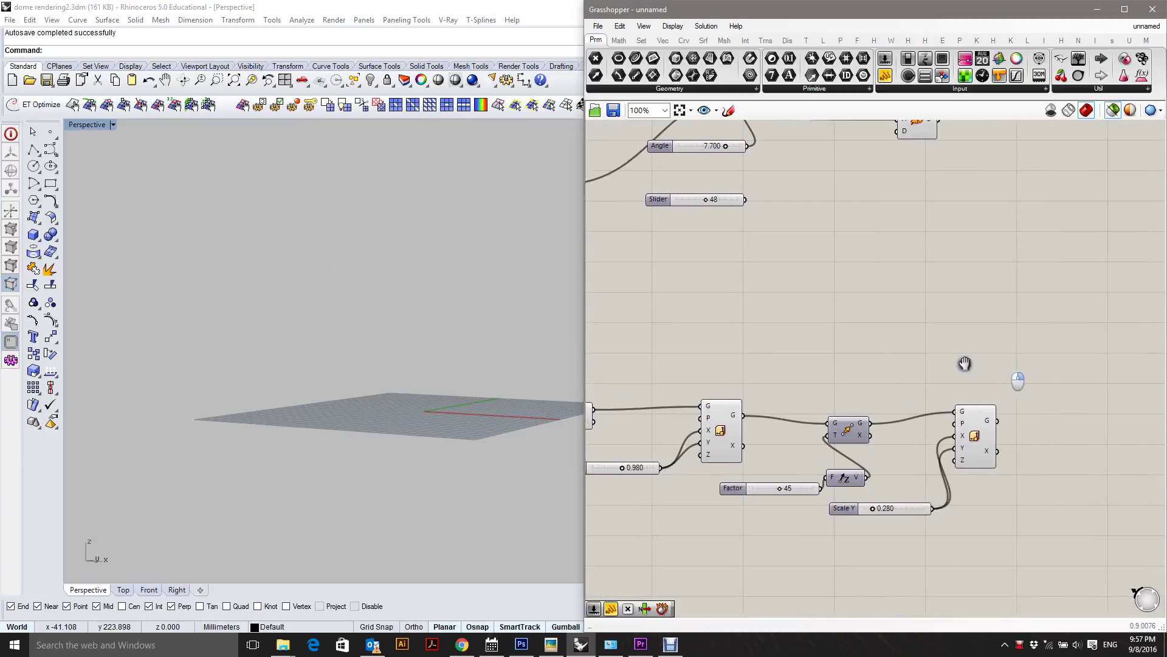
pyautogui.moveTo(852, 377); pyautogui.dragTo(938, 375, button='right')
pyautogui.click(651, 403)
pyautogui.middleClick(650, 399)
pyautogui.click(691, 355)
pyautogui.moveTo(853, 399); pyautogui.dragTo(906, 414, button='right')
pyautogui.click(847, 434)
pyautogui.moveTo(873, 441); pyautogui.dragTo(662, 422, button='right')
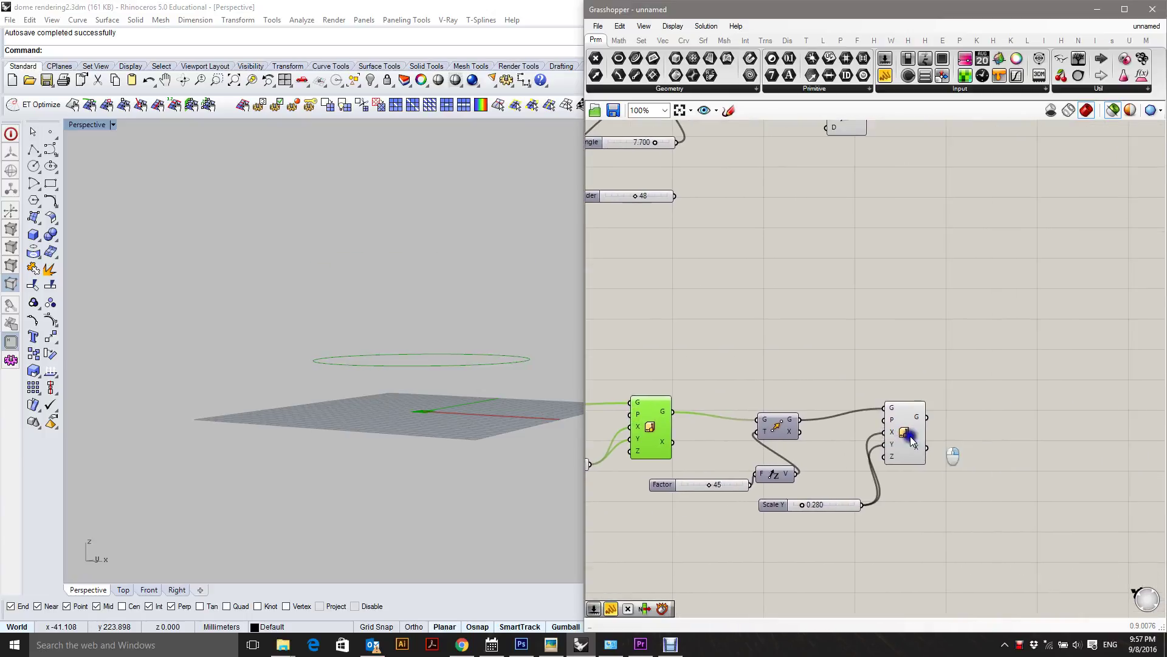
# Step: Add a Loft component and place it beyond the last Scale NU
pyautogui.doubleClick(971, 415)
pyautogui.write('LOF')
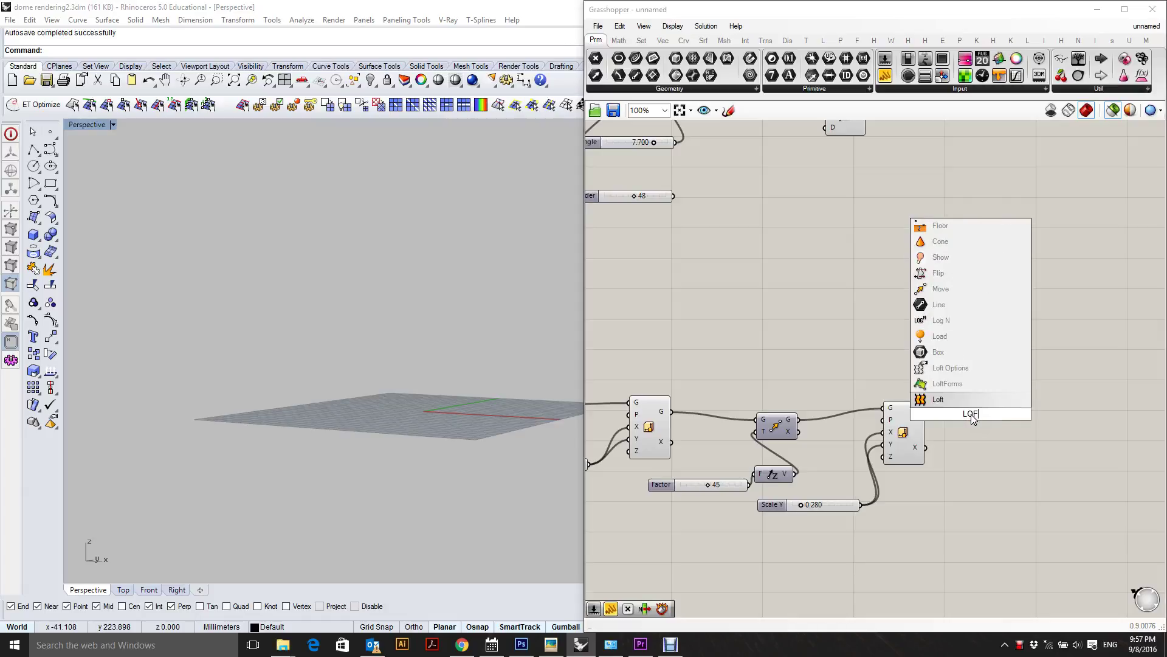
pyautogui.click(995, 396)
pyautogui.moveTo(953, 417); pyautogui.dragTo(1073, 435, button='right')
pyautogui.moveTo(1011, 414); pyautogui.dragTo(990, 437, button='right')
pyautogui.moveTo(1072, 447); pyautogui.dragTo(886, 381)
# Step: Connect the Circle and both Scale NU geometry outputs to the Loft's curves input
pyautogui.moveTo(811, 398); pyautogui.dragTo(1049, 427, button='right')
pyautogui.moveTo(737, 462); pyautogui.dragTo(1101, 412)
pyautogui.moveTo(1011, 482); pyautogui.dragTo(1104, 419)
pyautogui.moveTo(1103, 418); pyautogui.dragTo(814, 431, button='right')
pyautogui.moveTo(915, 482); pyautogui.dragTo(992, 465)
# Step: Set the second scale slider to 0.000 to close the lofted dome at its apex
pyautogui.moveTo(681, 602); pyautogui.dragTo(707, 585, button='right')
pyautogui.moveTo(819, 556); pyautogui.dragTo(810, 552)
pyautogui.moveTo(521, 409); pyautogui.dragTo(517, 372, button='right')
pyautogui.moveTo(808, 553); pyautogui.dragTo(804, 553)
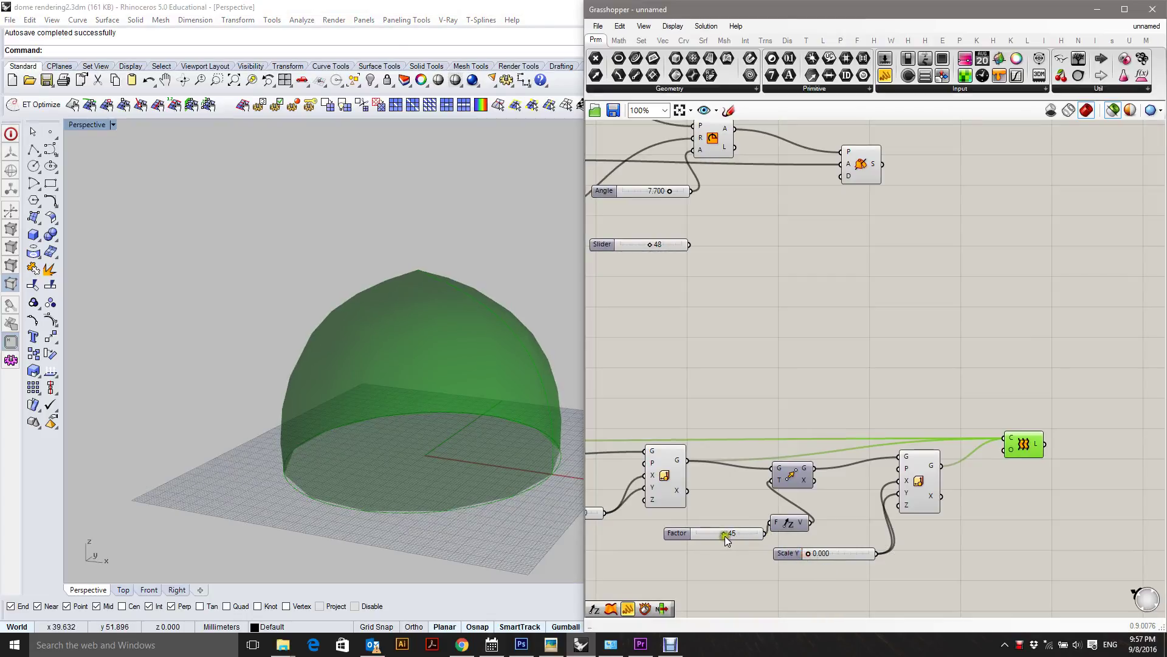
# Step: Reshape the lofted dome by setting the first scale slider to 1.140 and the second Factor slider to 50
pyautogui.moveTo(727, 534)
pyautogui.mouseDown()
pyautogui.moveTo(708, 534)
pyautogui.moveTo(732, 535)
pyautogui.mouseUp()
pyautogui.moveTo(597, 521); pyautogui.dragTo(703, 513, button='right')
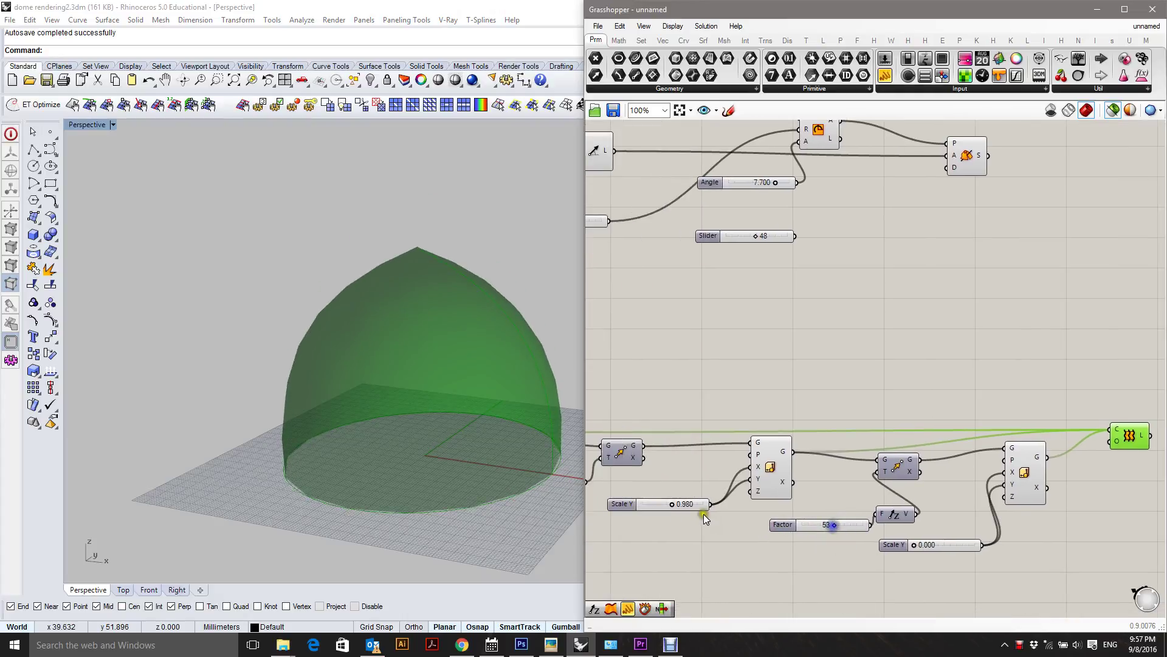
pyautogui.moveTo(670, 503)
pyautogui.mouseDown()
pyautogui.moveTo(657, 503)
pyautogui.moveTo(684, 503)
pyautogui.moveTo(673, 503)
pyautogui.mouseUp()
pyautogui.moveTo(739, 481); pyautogui.dragTo(695, 484, button='right')
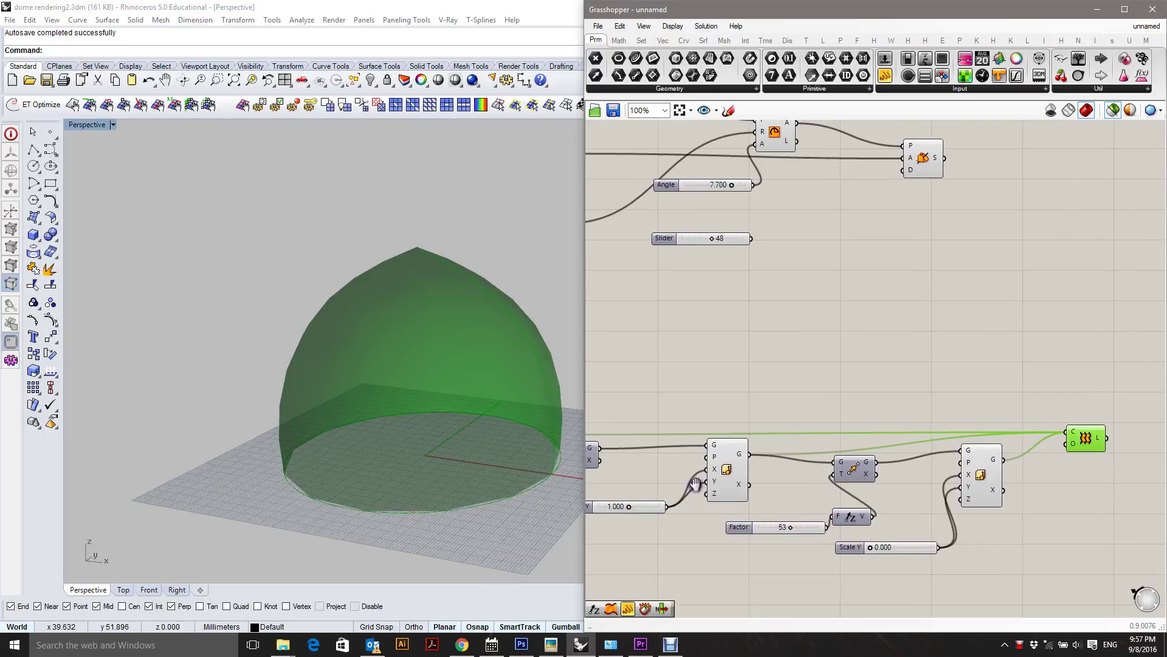
pyautogui.moveTo(630, 506); pyautogui.dragTo(633, 505)
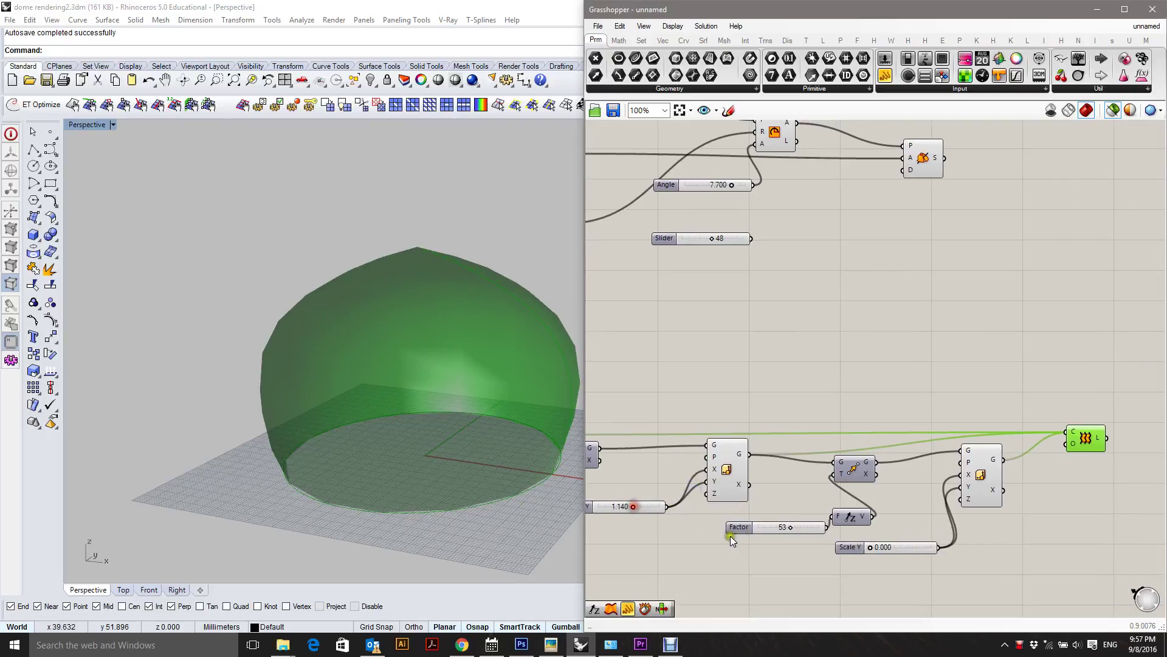
pyautogui.moveTo(786, 530)
pyautogui.mouseDown()
pyautogui.moveTo(753, 534)
pyautogui.moveTo(788, 524)
pyautogui.mouseUp()
pyautogui.scroll(-5, 971, 408)
pyautogui.moveTo(845, 439); pyautogui.dragTo(831, 412, button='right')
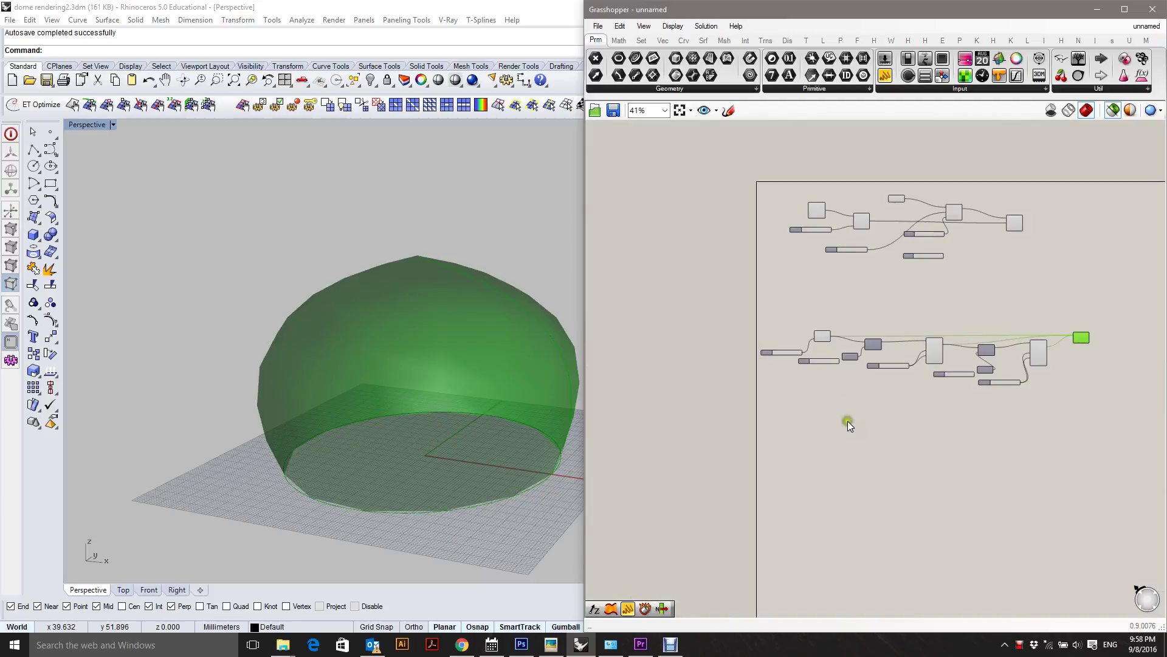
# Step: Add a Sphere component in the empty area below the lofted dome definition
pyautogui.scroll(4, 820, 429)
pyautogui.doubleClick(816, 432)
pyautogui.write('S')
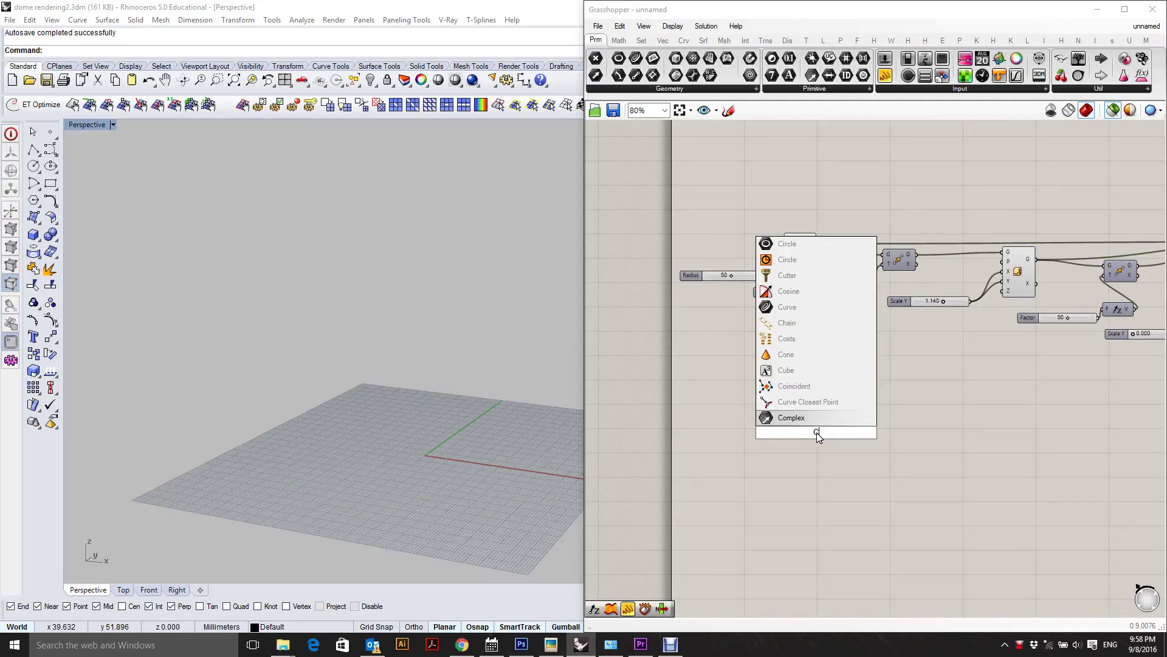
pyautogui.press('BackSpace')
pyautogui.write('SPHERE')
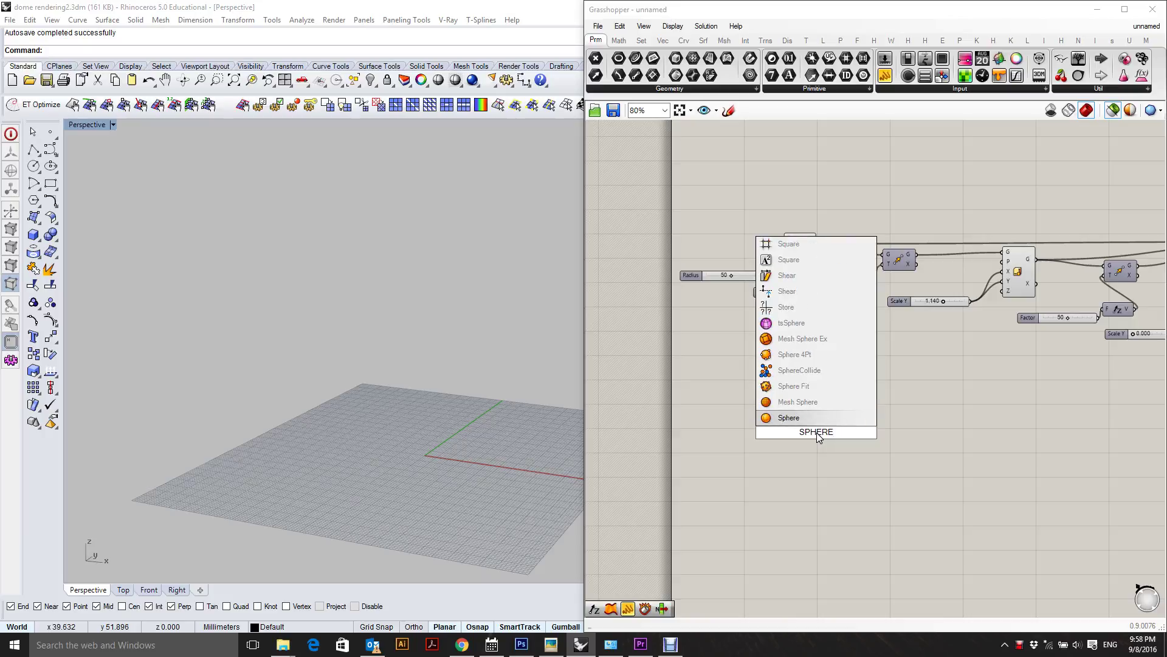
pyautogui.click(799, 422)
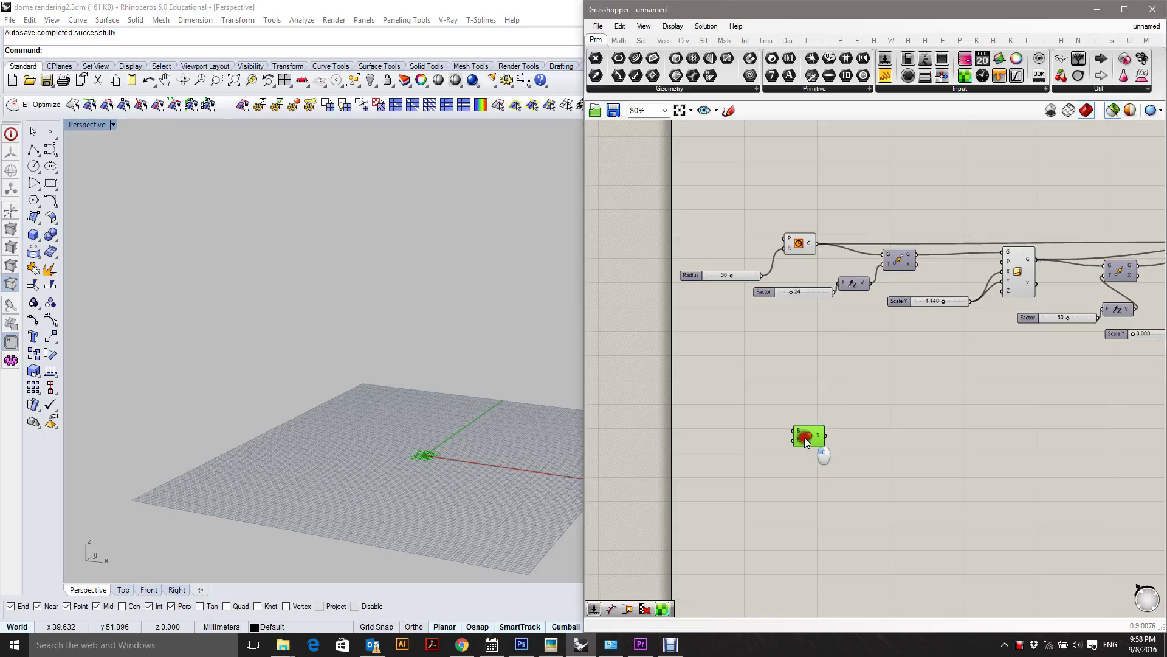
pyautogui.moveTo(804, 437); pyautogui.dragTo(817, 396, button='right')
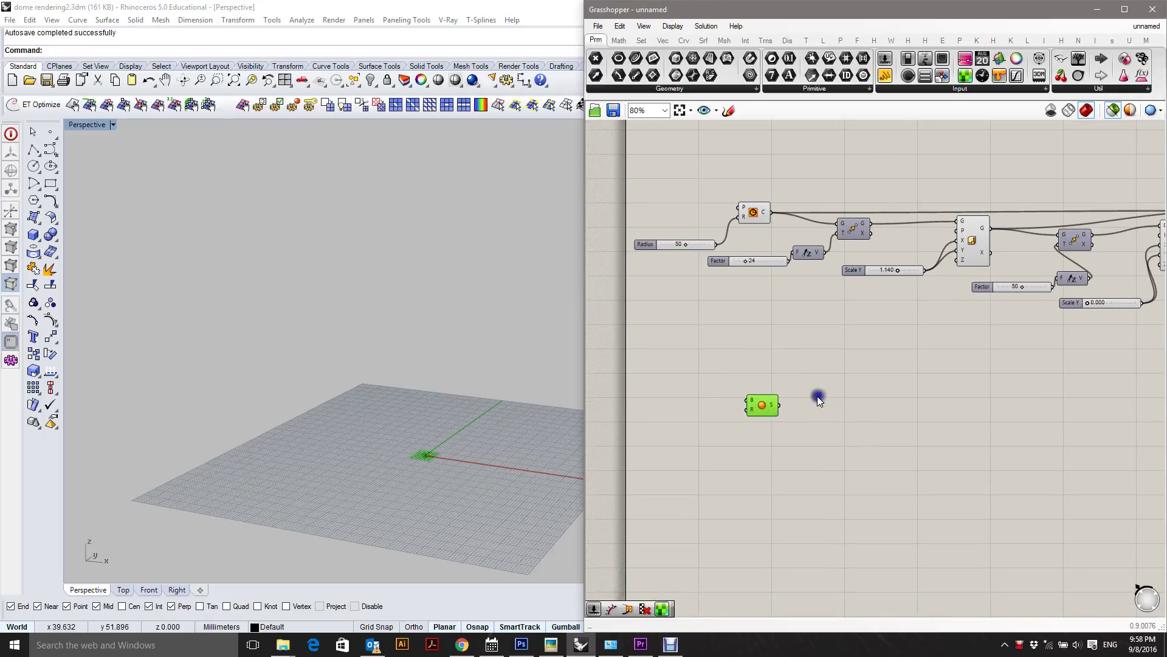
# Step: Add a number slider set to 50, connect it to the Sphere's radius input, and preview the sphere
pyautogui.doubleClick(769, 428)
pyautogui.write('number slider')
pyautogui.click(769, 427)
pyautogui.scroll(4, 768, 425)
pyautogui.moveTo(757, 422); pyautogui.dragTo(597, 379)
pyautogui.moveTo(700, 384); pyautogui.dragTo(817, 389)
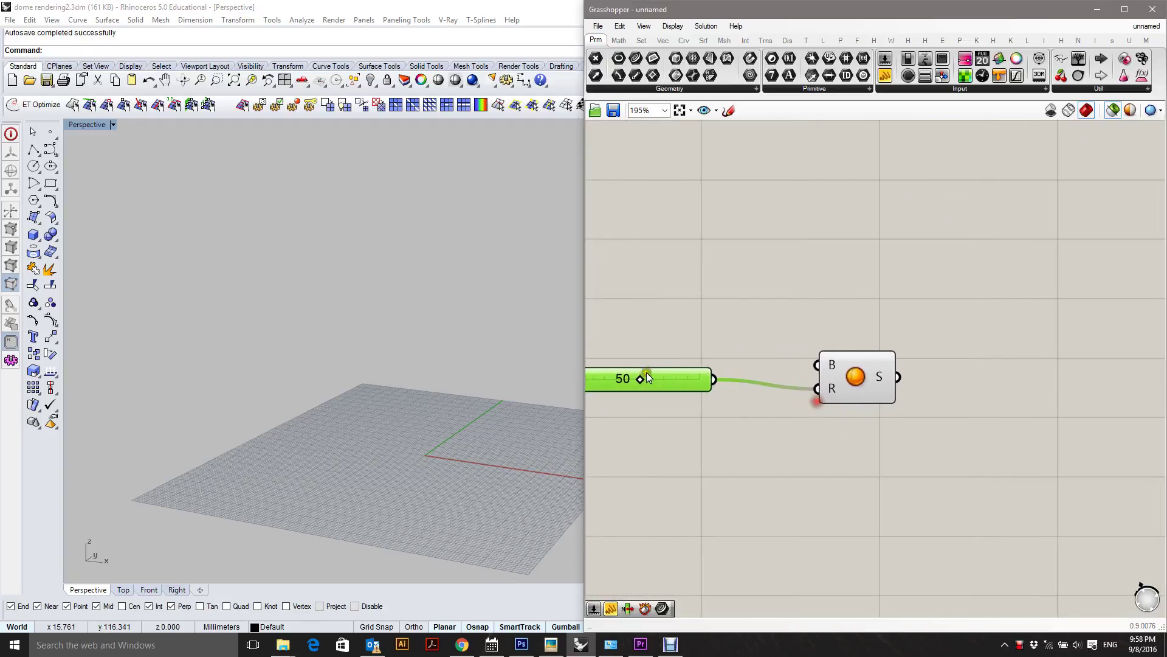
pyautogui.moveTo(646, 374); pyautogui.dragTo(698, 392)
pyautogui.click(869, 382)
pyautogui.moveTo(869, 381); pyautogui.dragTo(816, 375, button='right')
pyautogui.scroll(-7, 449, 341)
pyautogui.moveTo(448, 342); pyautogui.dragTo(429, 349, button='right')
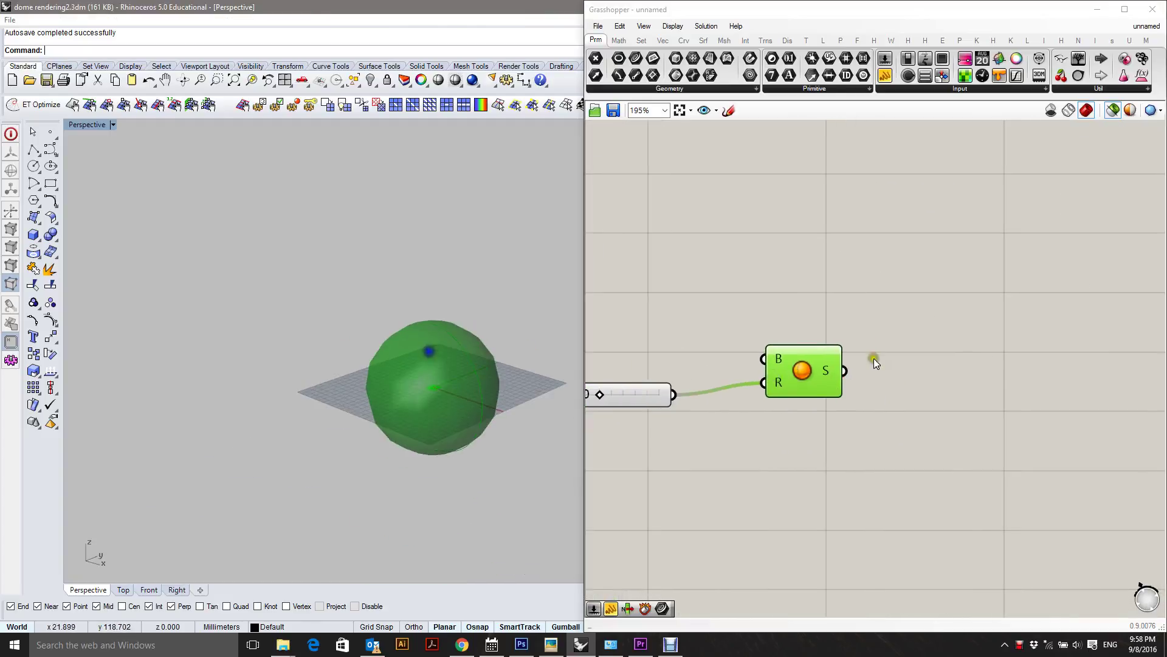
# Step: Add a Plane Surface component beside the Sphere
pyautogui.moveTo(868, 358); pyautogui.dragTo(779, 359, button='right')
pyautogui.click(735, 379)
pyautogui.click(913, 394)
pyautogui.doubleClick(914, 394)
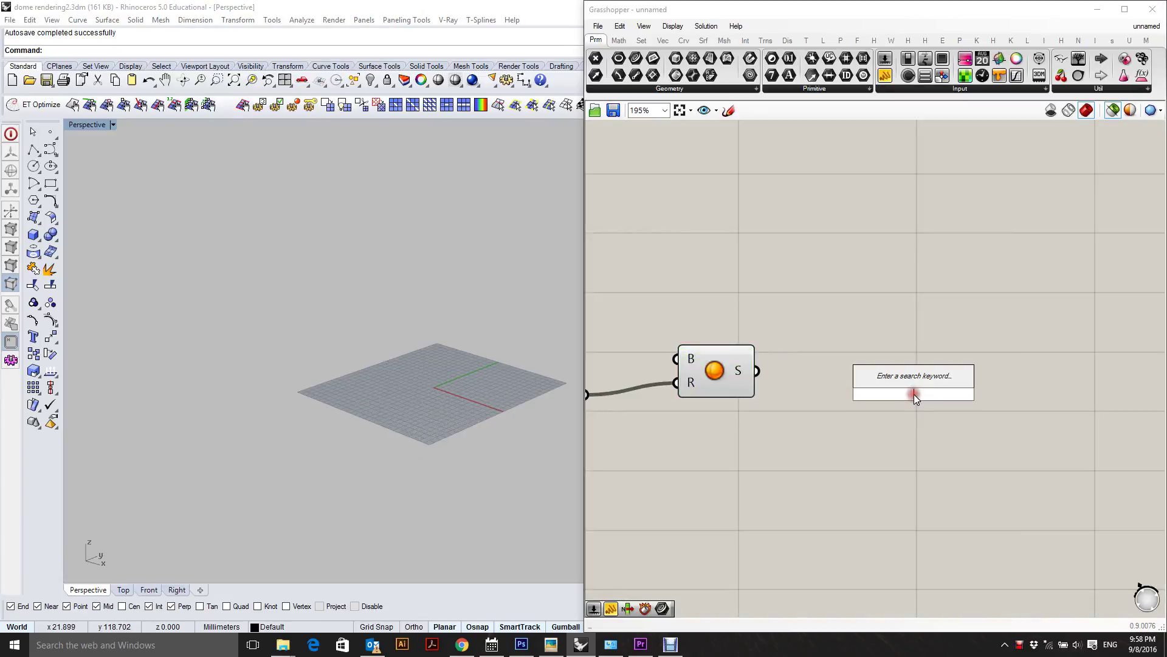
pyautogui.write('PLAN')
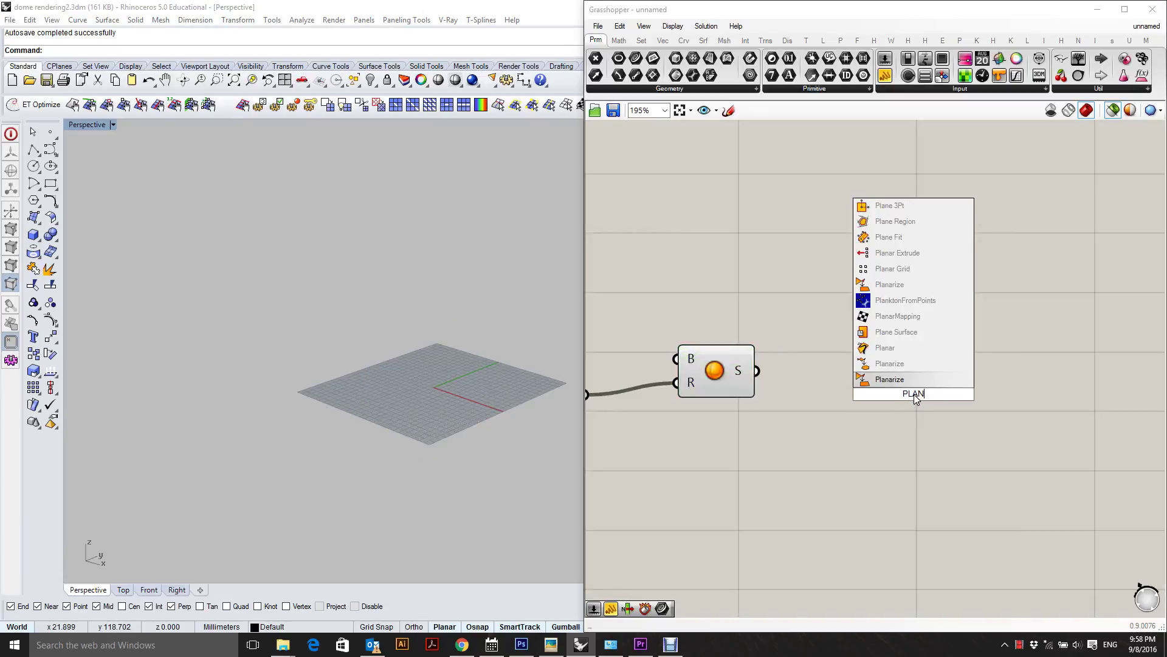
pyautogui.click(881, 335)
pyautogui.moveTo(891, 401); pyautogui.dragTo(849, 400)
pyautogui.moveTo(750, 388); pyautogui.dragTo(822, 372)
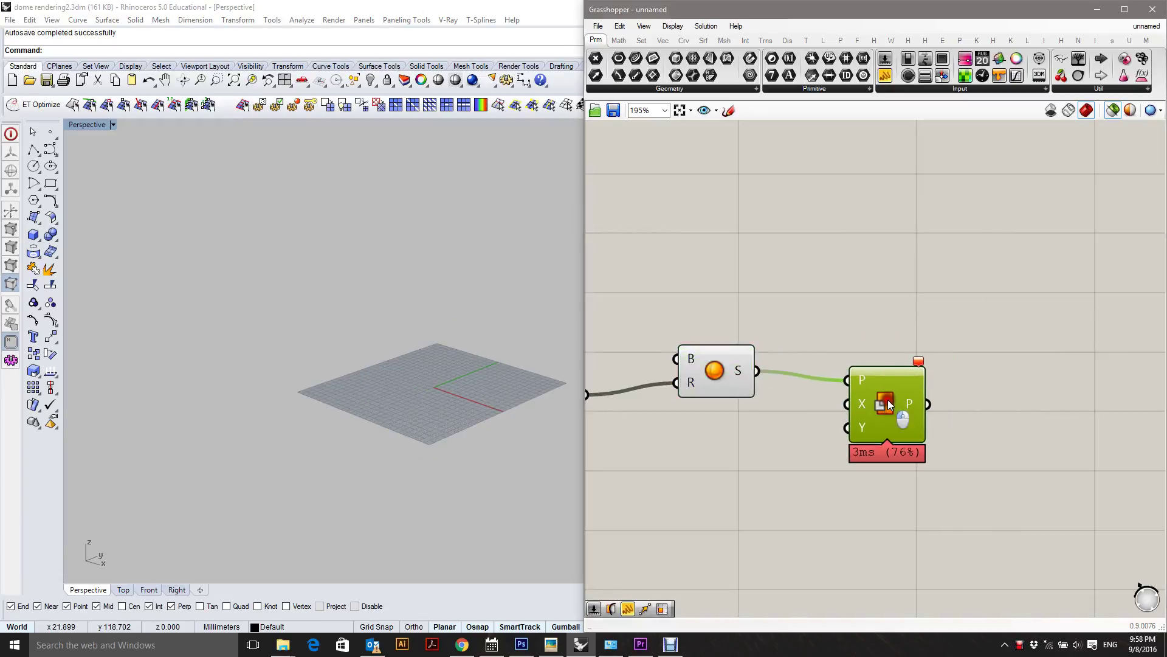
pyautogui.hotkey('ctrl', 'z')
pyautogui.hotkey('ctrl', 'z')
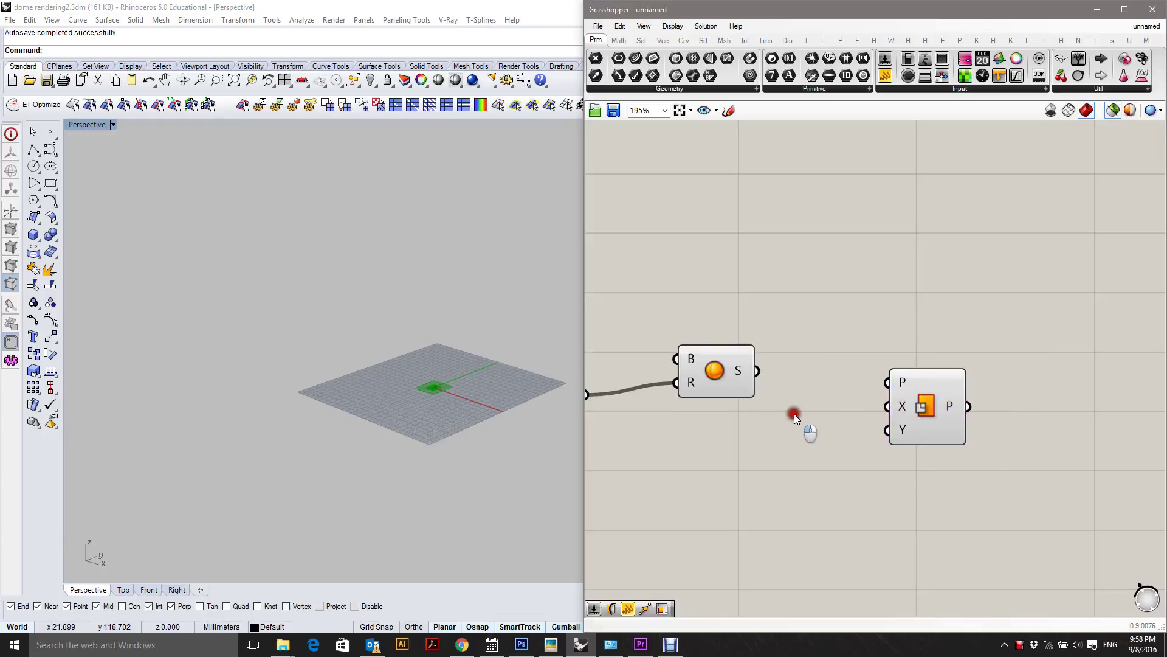
# Step: Add a number slider of 100 and connect it to the Plane Surface's X and Y inputs
pyautogui.doubleClick(794, 413)
pyautogui.write('100')
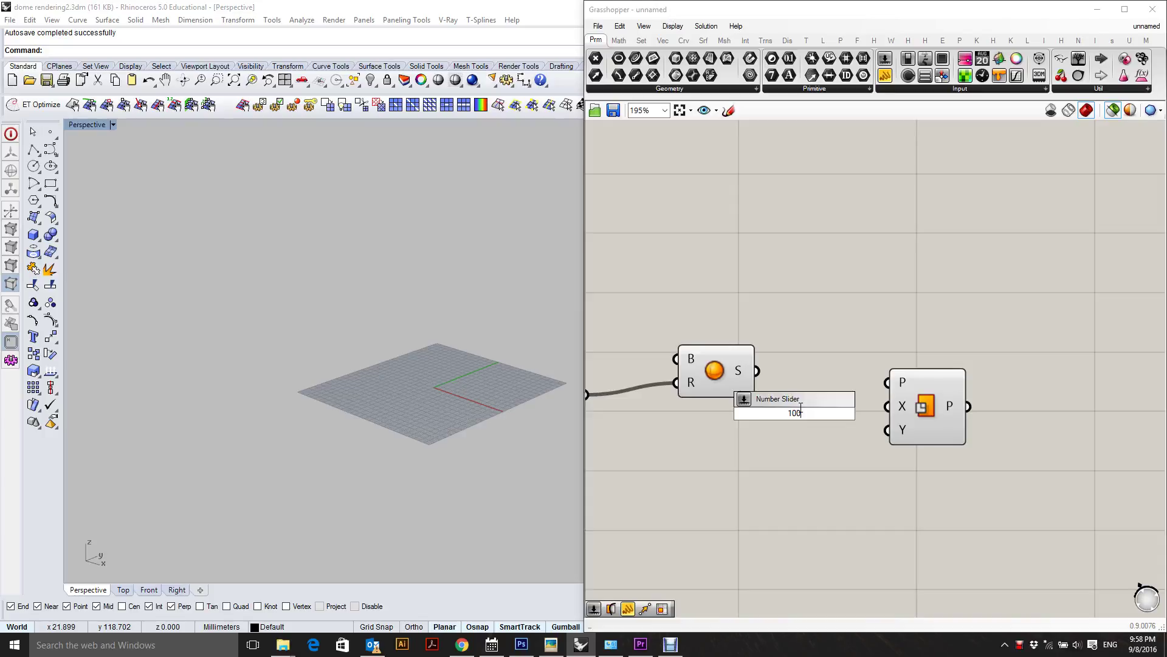
pyautogui.press('Return')
pyautogui.moveTo(887, 430); pyautogui.dragTo(828, 434)
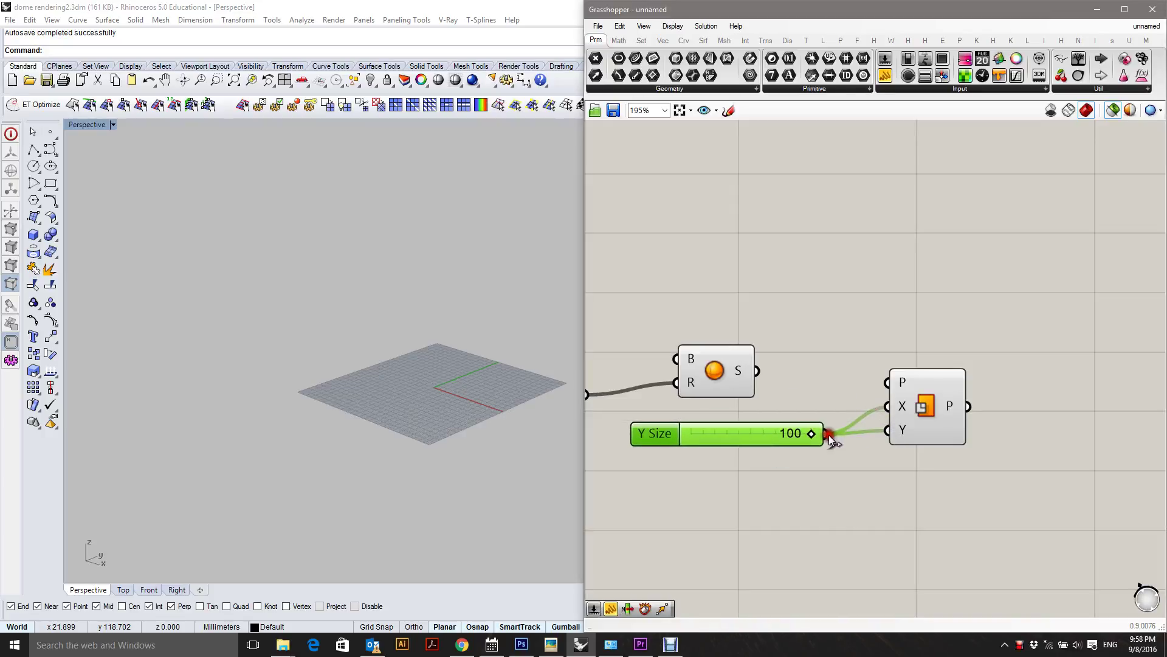
pyautogui.click(925, 417)
pyautogui.moveTo(618, 432); pyautogui.dragTo(612, 459, button='right')
pyautogui.click(720, 415)
pyautogui.moveTo(496, 389); pyautogui.dragTo(511, 448, button='right')
# Step: Set the plane size slider's maximum to 150 and its value to 150, and preview the plane
pyautogui.click(927, 428)
pyautogui.click(761, 468)
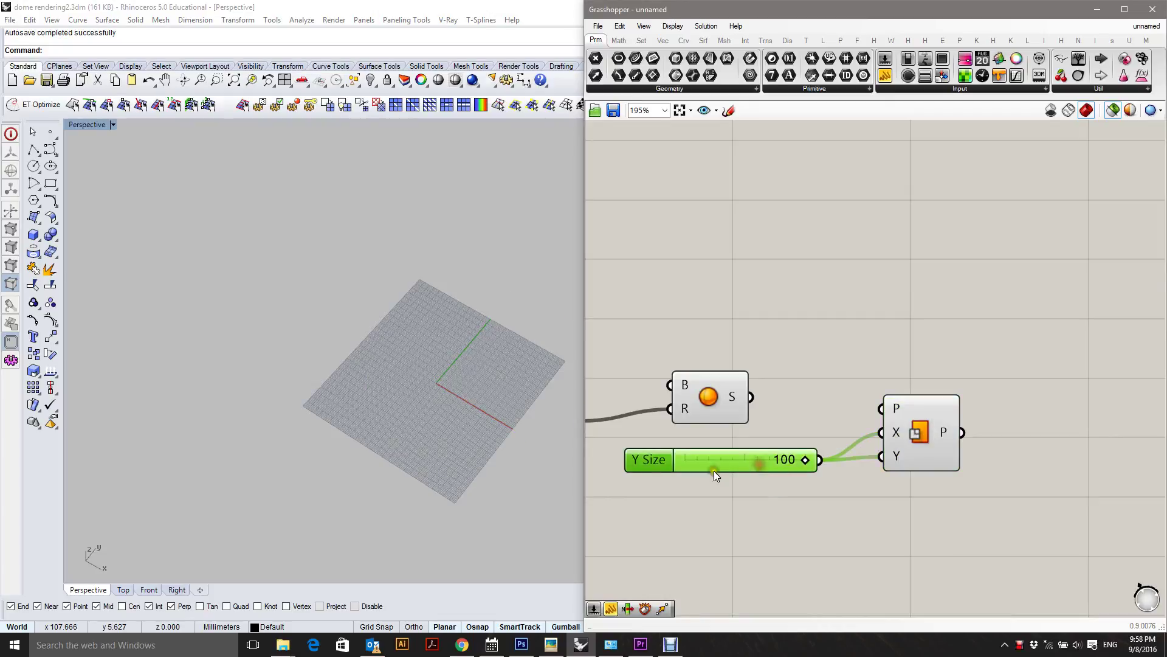
pyautogui.doubleClick(648, 462)
pyautogui.doubleClick(676, 497)
pyautogui.write('150')
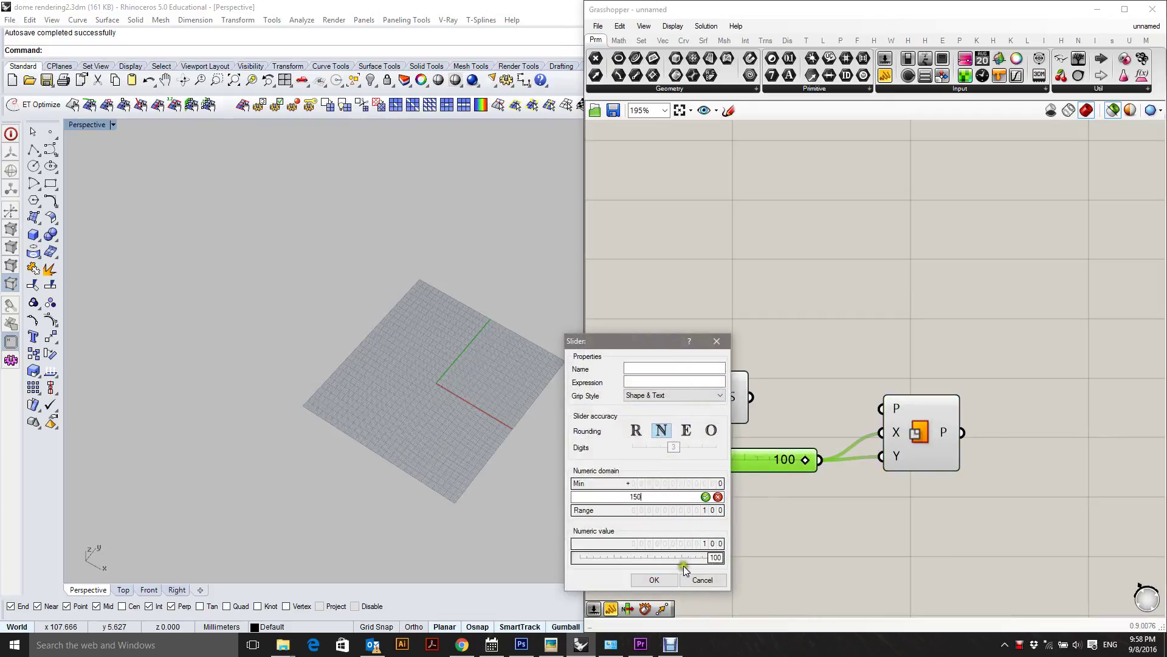
pyautogui.click(663, 578)
pyautogui.moveTo(764, 460); pyautogui.dragTo(856, 457)
pyautogui.click(936, 439)
pyautogui.moveTo(948, 438); pyautogui.dragTo(911, 438, button='right')
pyautogui.scroll(-4, 381, 374)
pyautogui.moveTo(473, 382); pyautogui.dragTo(468, 372, button='right')
# Step: Move the Plane Surface and its size slider together to a spot below the Sphere
pyautogui.moveTo(934, 547); pyautogui.dragTo(743, 367)
pyautogui.moveTo(873, 421); pyautogui.dragTo(754, 511)
pyautogui.moveTo(784, 454); pyautogui.dragTo(761, 405, button='right')
# Step: Add a Move component and connect the Plane Surface output to its geometry input
pyautogui.doubleClick(834, 389)
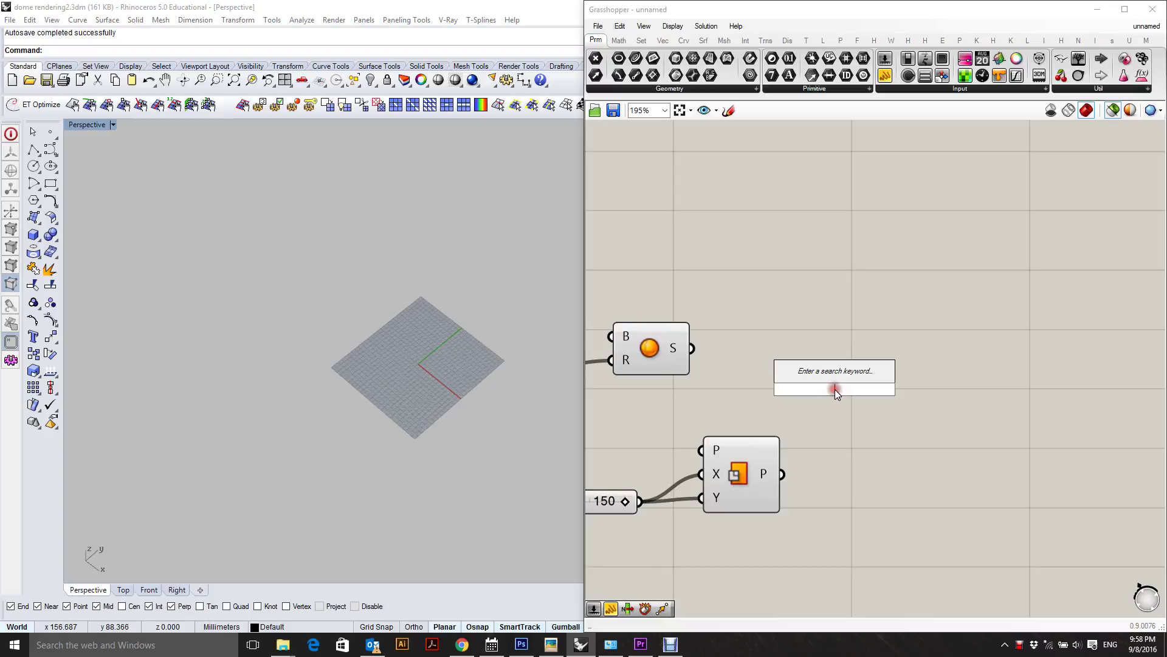
pyautogui.write('MOVE')
pyautogui.press('Return')
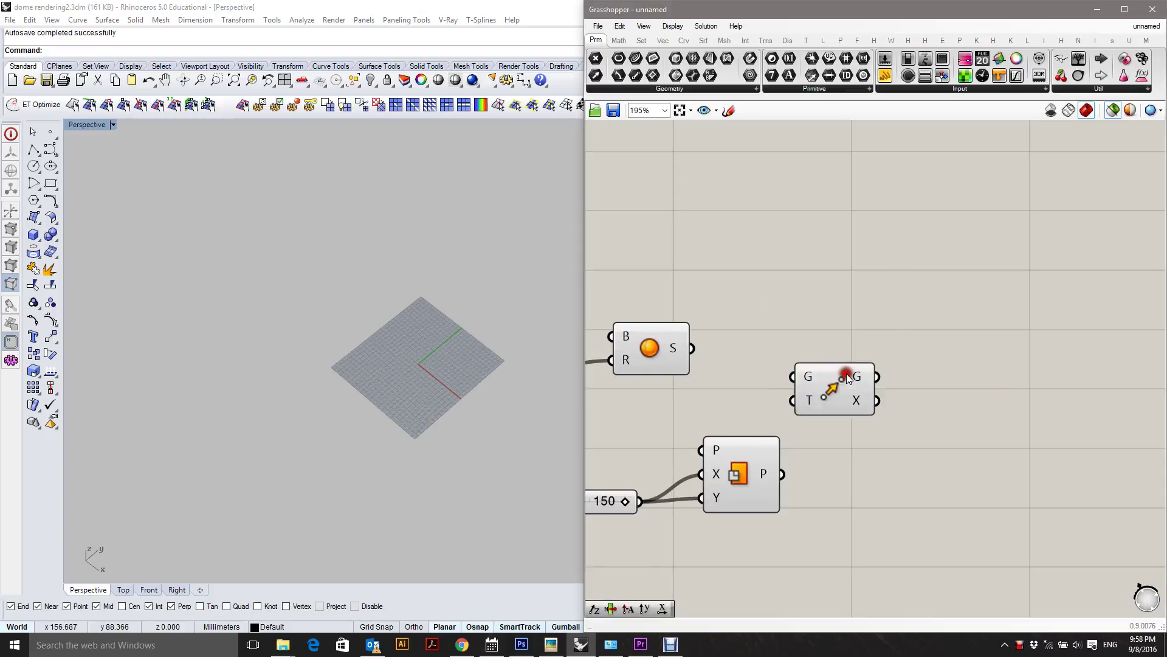
pyautogui.moveTo(856, 390); pyautogui.dragTo(907, 406)
pyautogui.moveTo(782, 473); pyautogui.dragTo(956, 421)
# Step: Add a Unit X component, connect it to Move's T input, and arrange it below Move
pyautogui.doubleClick(899, 470)
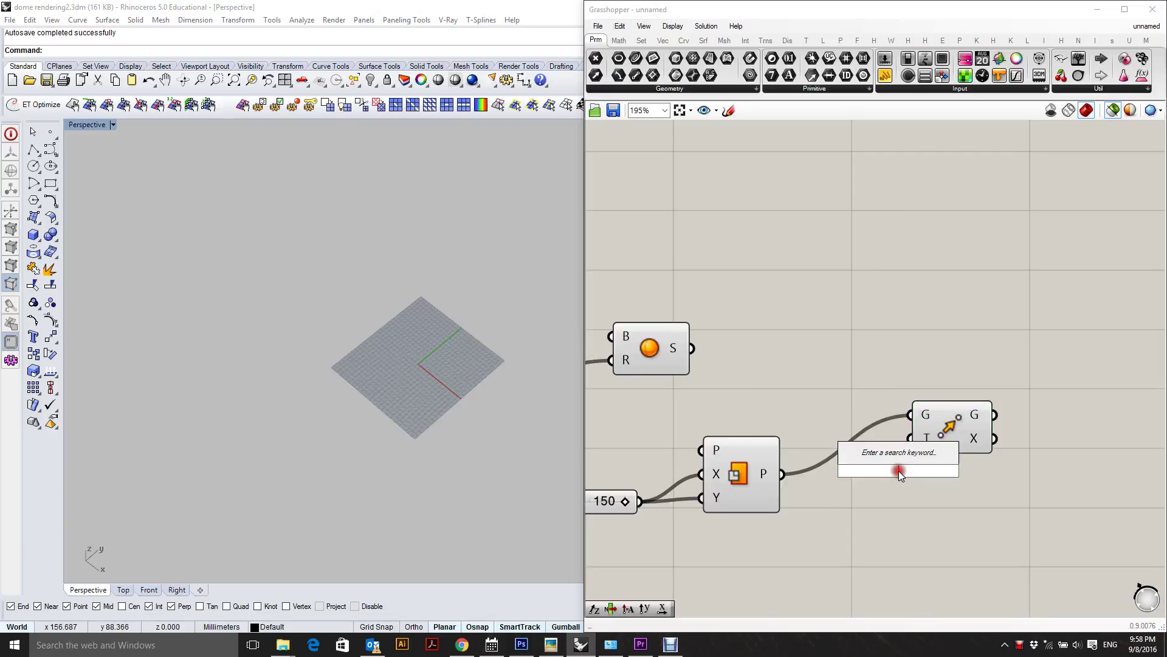
pyautogui.click(898, 472)
pyautogui.write('x')
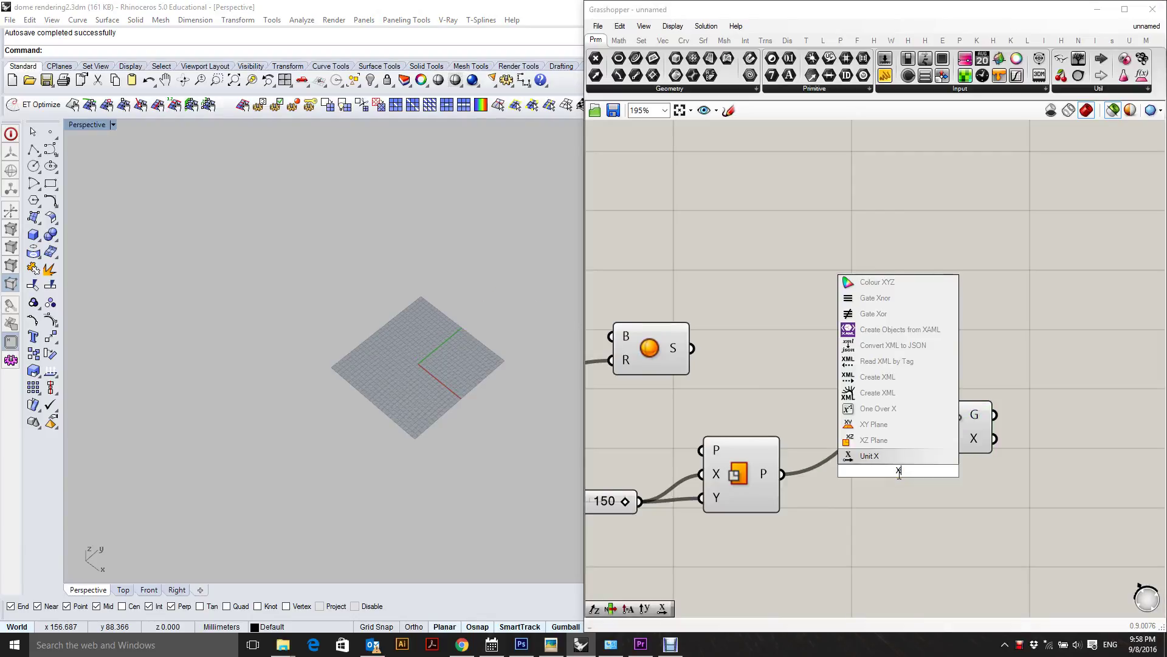
pyautogui.click(885, 459)
pyautogui.moveTo(903, 465); pyautogui.dragTo(870, 479)
pyautogui.moveTo(969, 443); pyautogui.dragTo(1013, 411)
pyautogui.moveTo(906, 485); pyautogui.dragTo(957, 445)
pyautogui.moveTo(869, 494); pyautogui.dragTo(906, 527)
pyautogui.moveTo(962, 448)
pyautogui.mouseDown()
pyautogui.moveTo(979, 426)
pyautogui.moveTo(965, 427)
pyautogui.mouseUp()
# Step: Duplicate the Move component and connect the first Move's geometry output to the copy's geometry input
pyautogui.moveTo(980, 452); pyautogui.dragTo(780, 344, button='right')
pyautogui.moveTo(783, 322); pyautogui.dragTo(941, 348)
pyautogui.moveTo(820, 302); pyautogui.dragTo(897, 336)
# Step: Add a Unit Y component and connect its vector output to the second Move's T input in place of Unit X
pyautogui.click(845, 427)
pyautogui.doubleClick(845, 427)
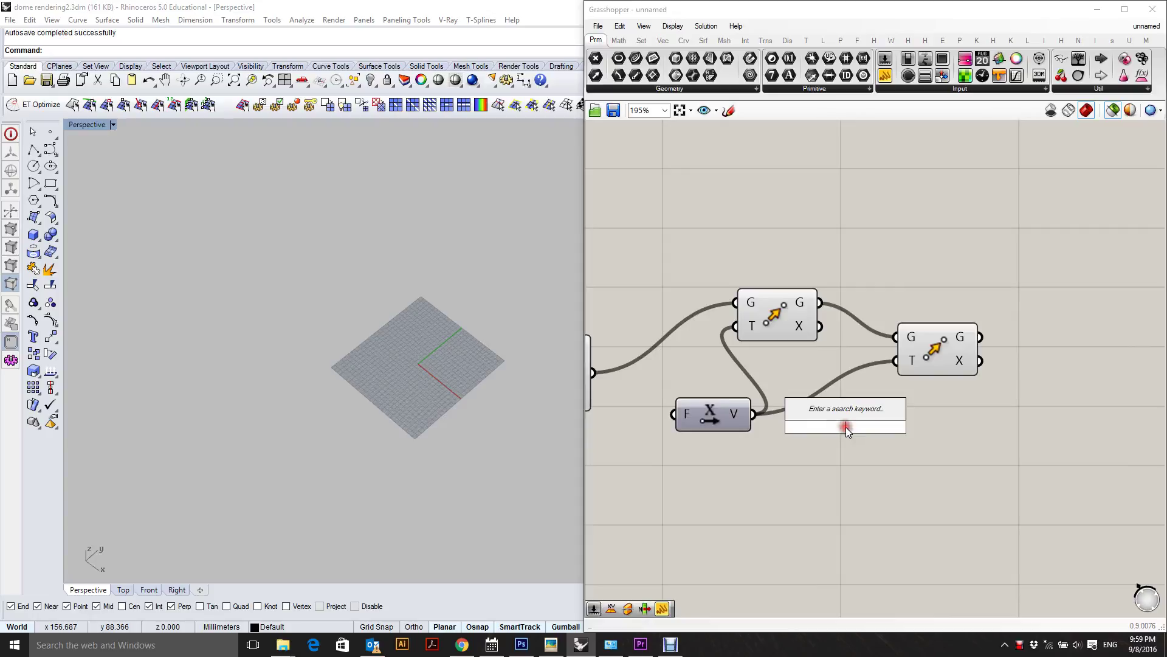
pyautogui.write('unit y')
pyautogui.click(843, 411)
pyautogui.moveTo(867, 425); pyautogui.dragTo(898, 361)
# Step: Add a number slider created as -150.00, connect it to the factor inputs of Unit X and Unit Y, and set it to -76
pyautogui.moveTo(839, 411); pyautogui.dragTo(916, 454, button='right')
pyautogui.doubleClick(732, 478)
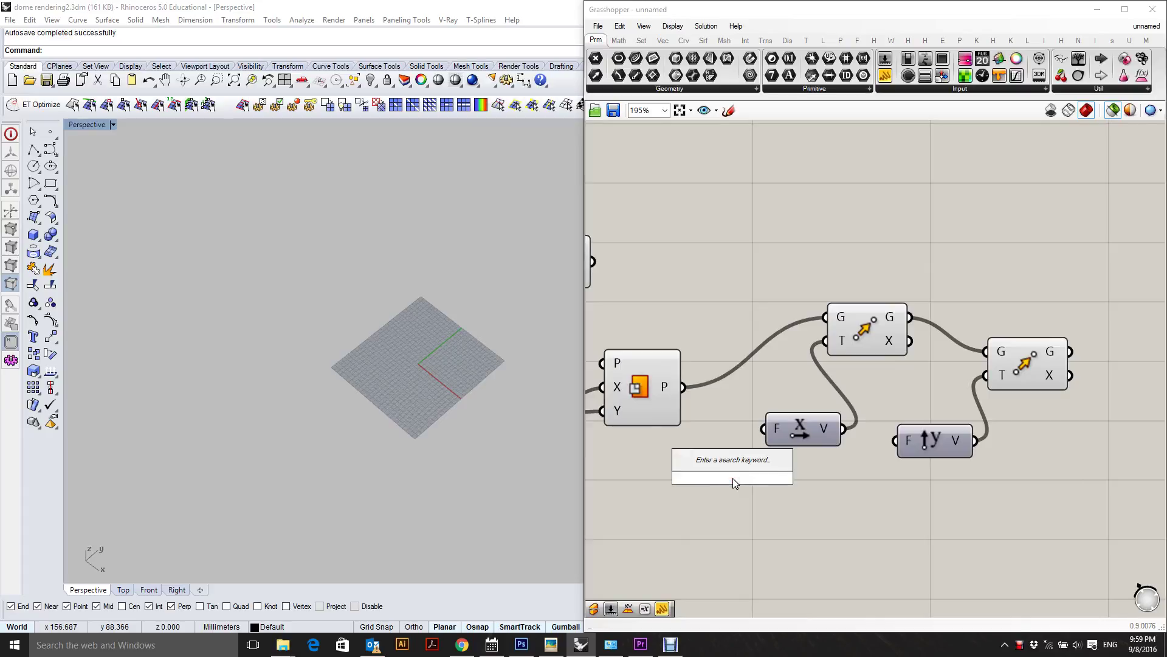
pyautogui.write('-150')
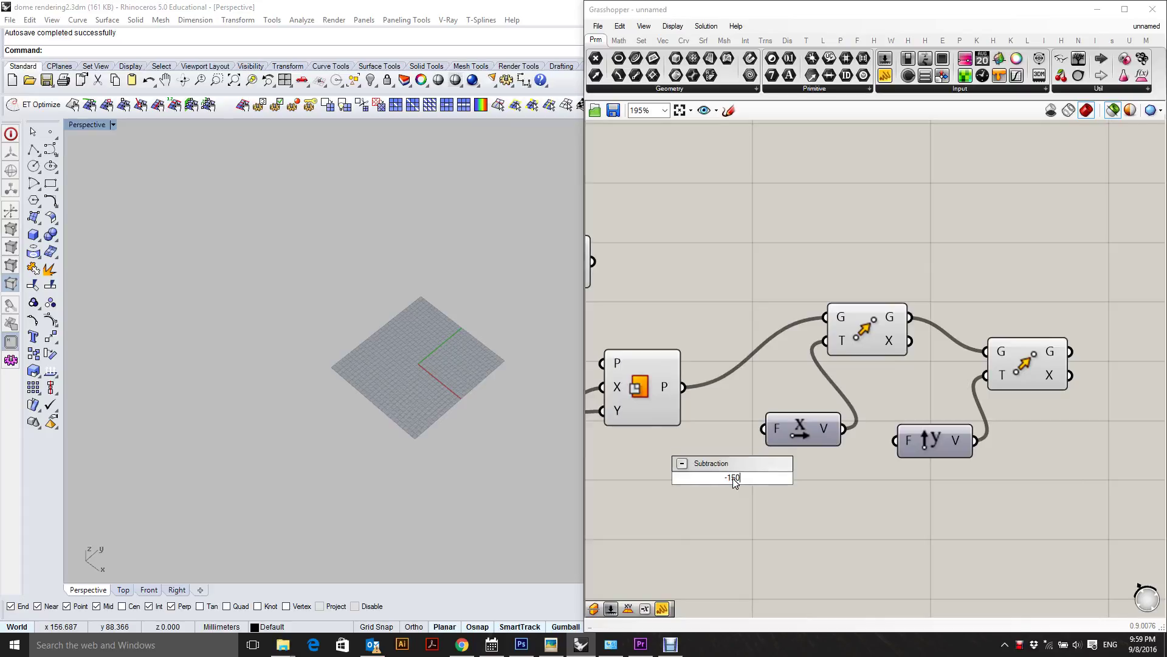
pyautogui.write('.00')
pyautogui.press('Return')
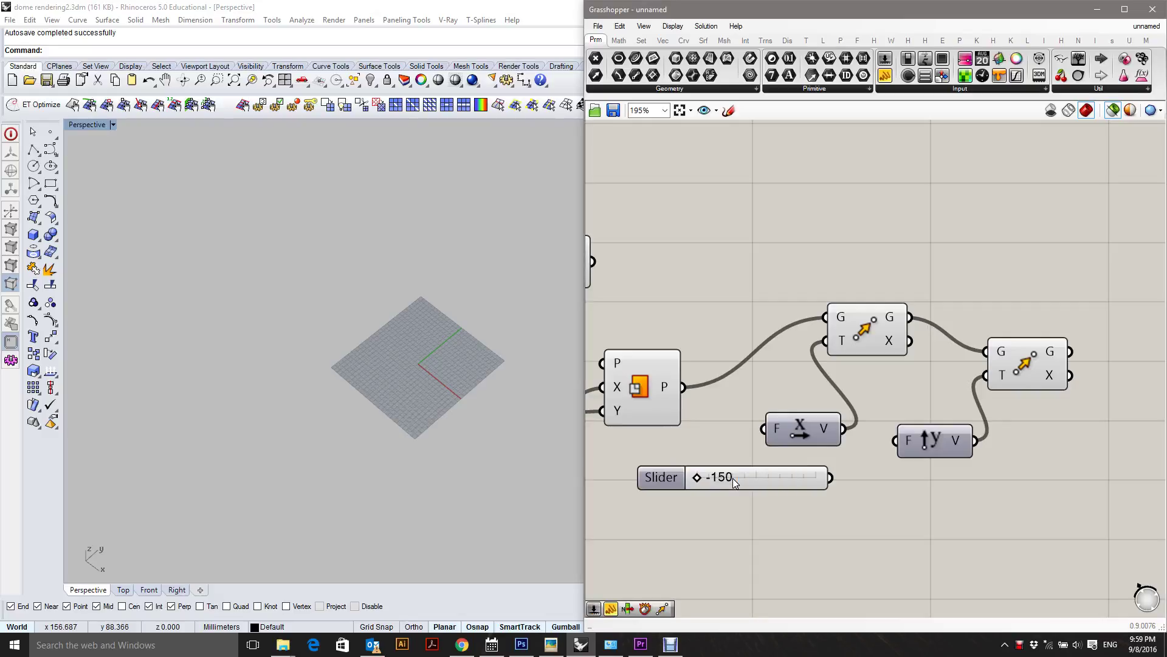
pyautogui.moveTo(820, 478); pyautogui.dragTo(783, 431)
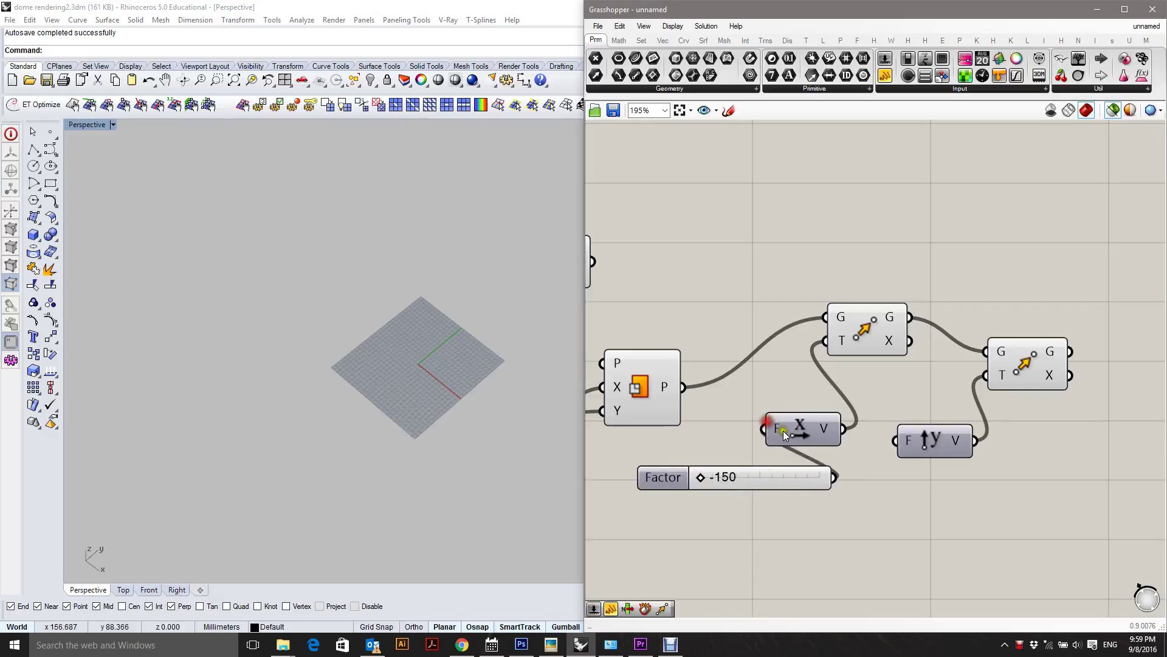
pyautogui.moveTo(1007, 390); pyautogui.dragTo(1006, 389)
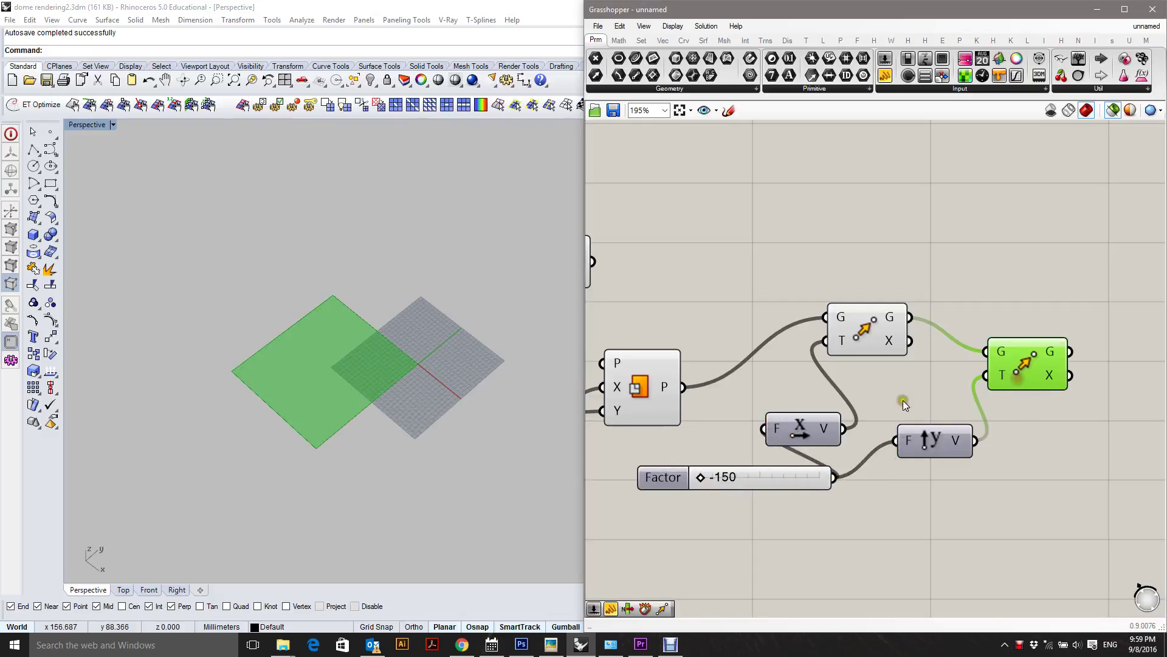
pyautogui.moveTo(709, 473); pyautogui.dragTo(749, 493)
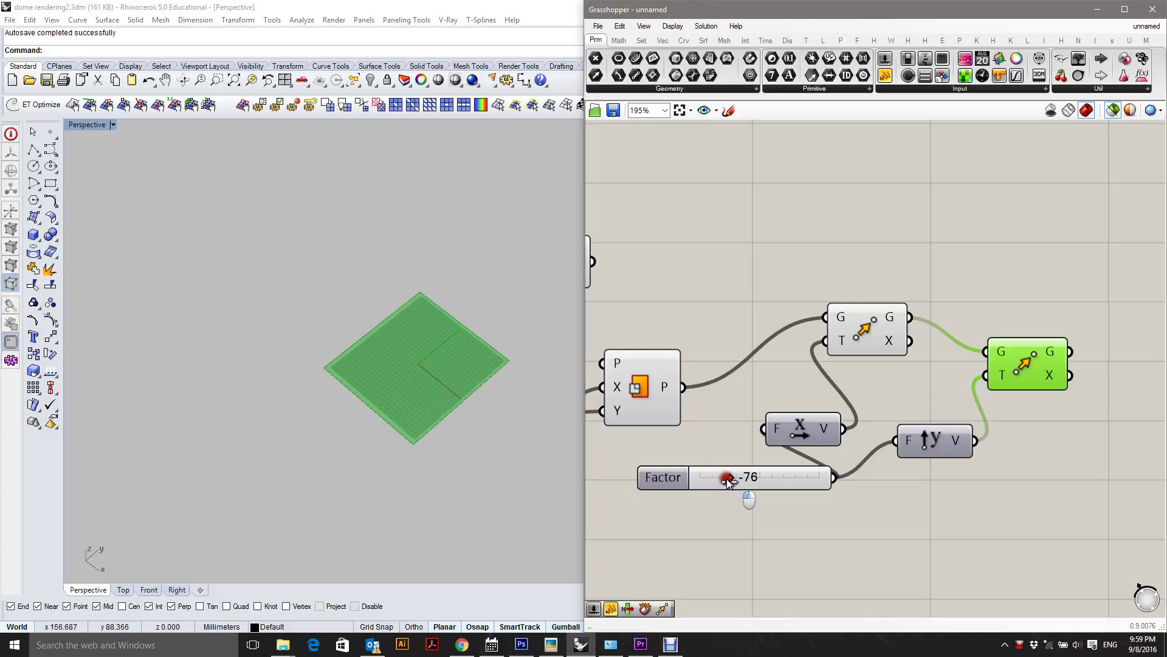
# Step: Turn off the preview of the first Move and of the Plane Surface, leaving the second Move's preview on
pyautogui.click(866, 349)
pyautogui.middleClick(865, 348)
pyautogui.click(909, 293)
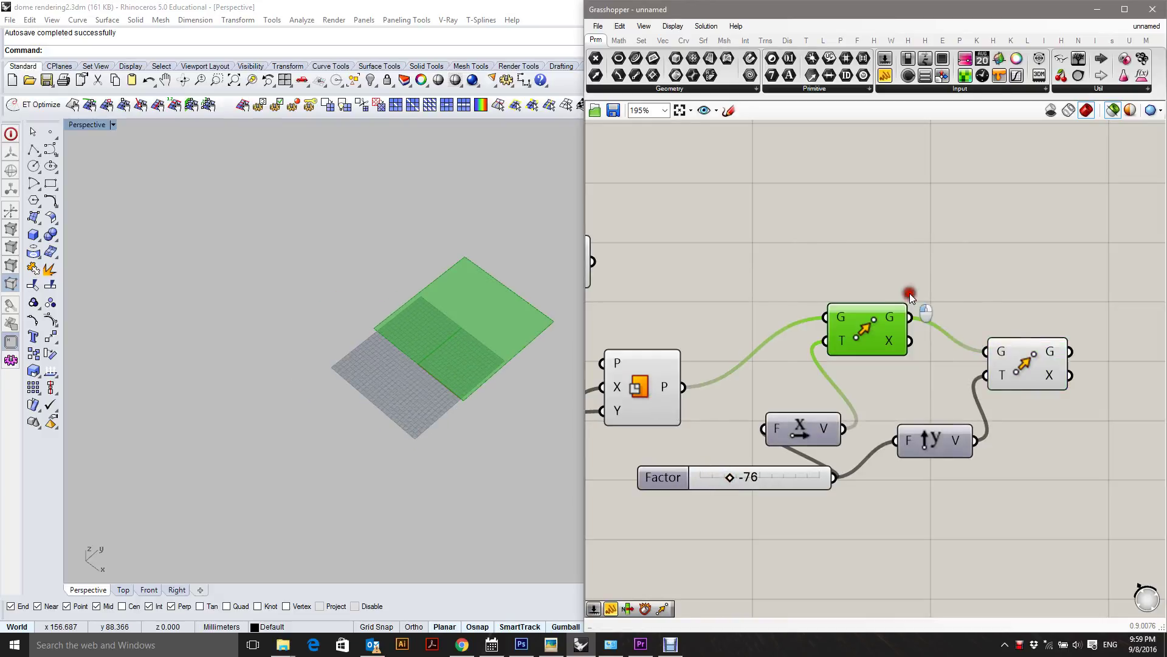
pyautogui.click(1032, 352)
pyautogui.moveTo(749, 429); pyautogui.dragTo(797, 429, button='right')
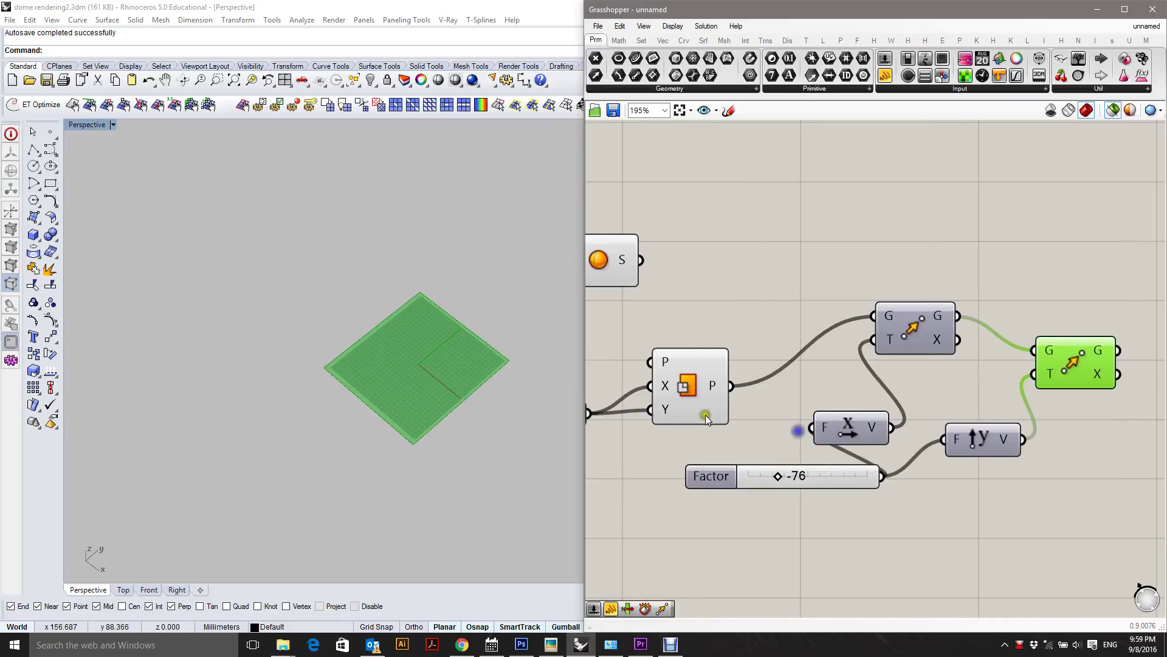
pyautogui.click(672, 392)
pyautogui.middleClick(671, 391)
pyautogui.click(714, 354)
pyautogui.moveTo(763, 313); pyautogui.dragTo(791, 330, button='right')
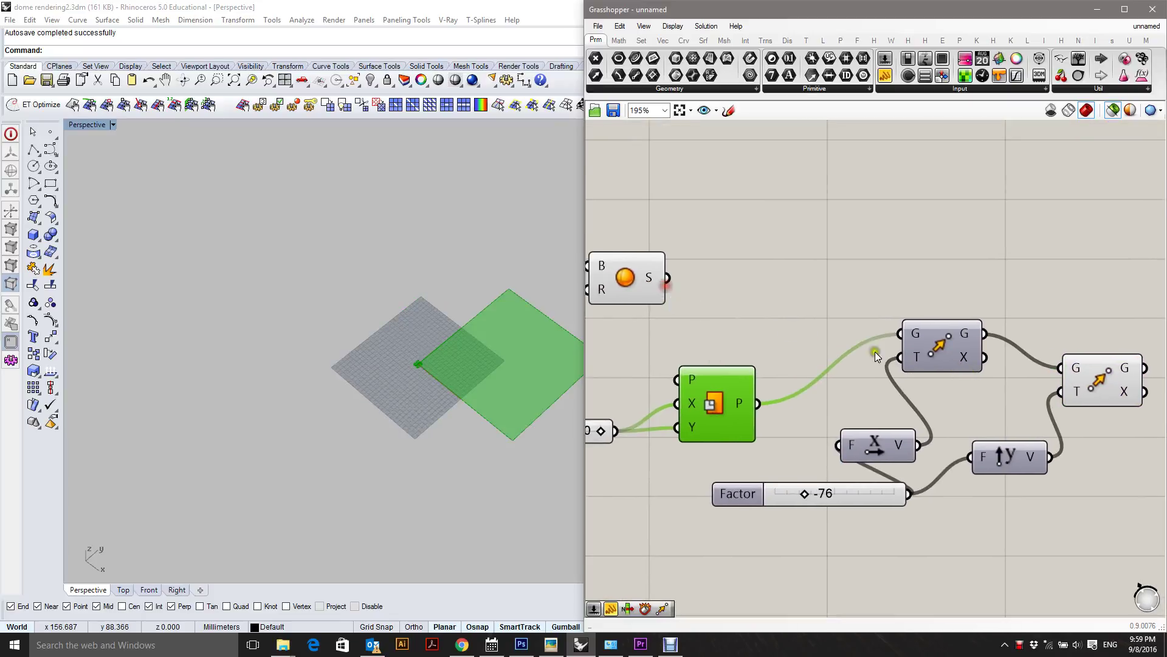
# Step: Select the Sphere and the second Move together and examine how the moved plane cuts the sphere in the Rhino viewport
pyautogui.click(629, 283)
pyautogui.keyDown('shift'); pyautogui.click(1114, 380); pyautogui.keyUp('shift')
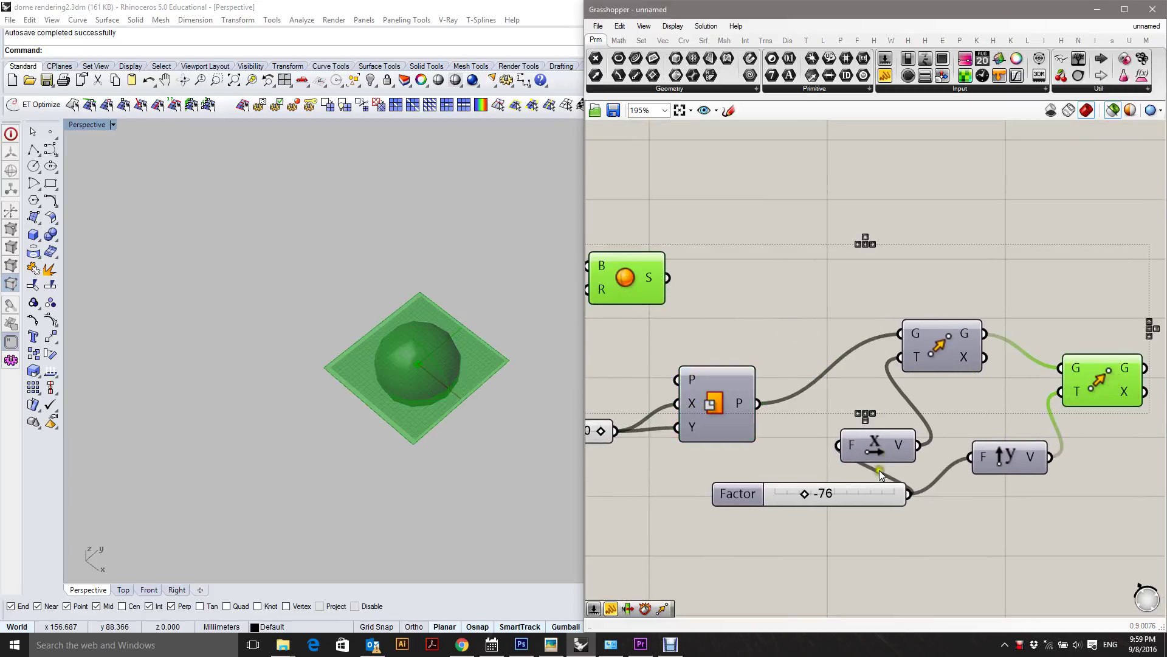
pyautogui.scroll(6, 315, 303)
pyautogui.scroll(-4, 310, 348)
pyautogui.scroll(7, 547, 437)
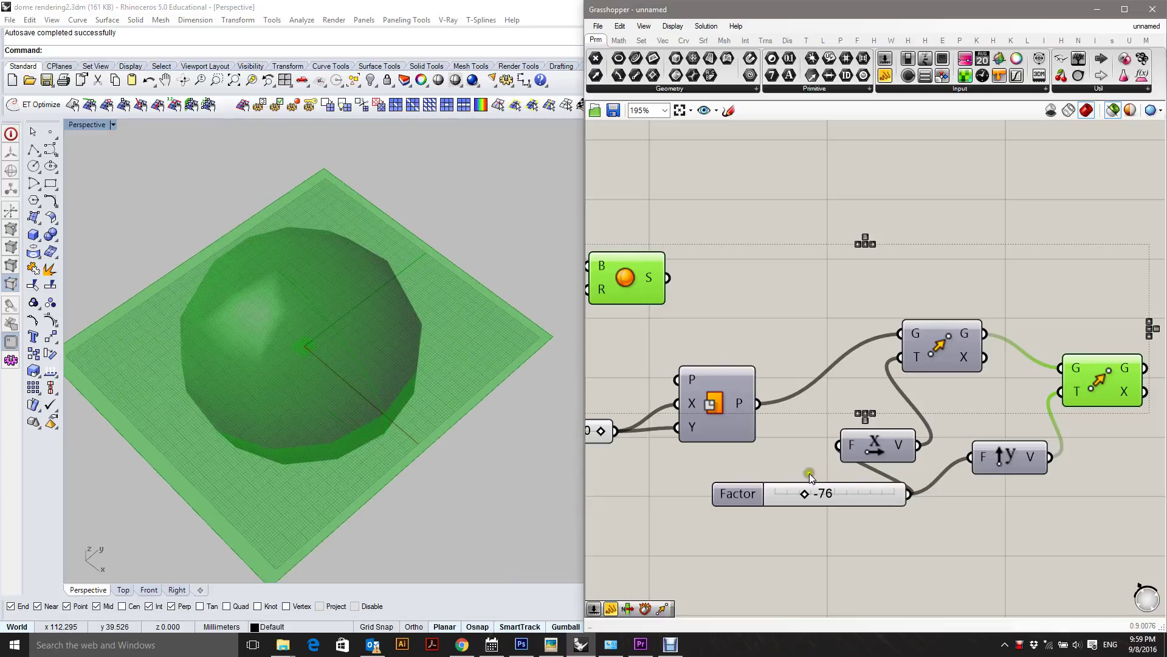
pyautogui.moveTo(884, 448); pyautogui.dragTo(880, 417, button='right')
pyautogui.moveTo(803, 467)
pyautogui.mouseDown()
pyautogui.moveTo(768, 467)
pyautogui.moveTo(812, 467)
pyautogui.moveTo(798, 471)
pyautogui.mouseUp()
pyautogui.moveTo(919, 439); pyautogui.dragTo(694, 440, button='right')
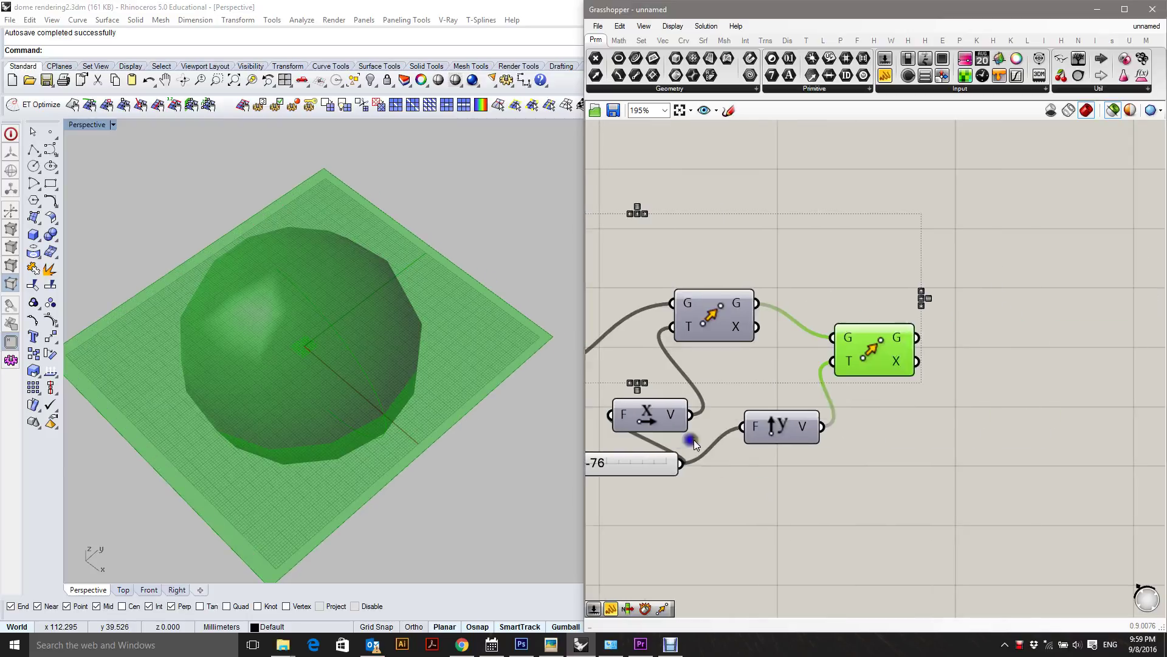
# Step: Add a Split Brep component, connecting the Sphere to its B input and the second Move's geometry to its C input
pyautogui.moveTo(952, 386); pyautogui.dragTo(951, 498, button='right')
pyautogui.click(953, 334)
pyautogui.doubleClick(953, 333)
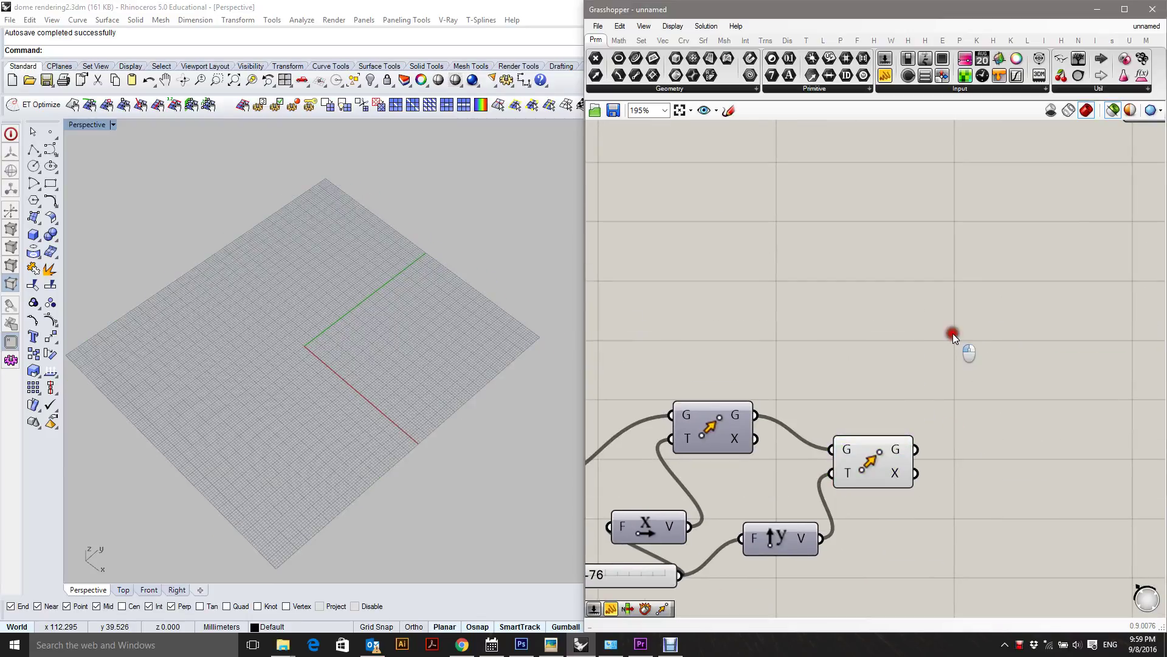
pyautogui.write('SPLI')
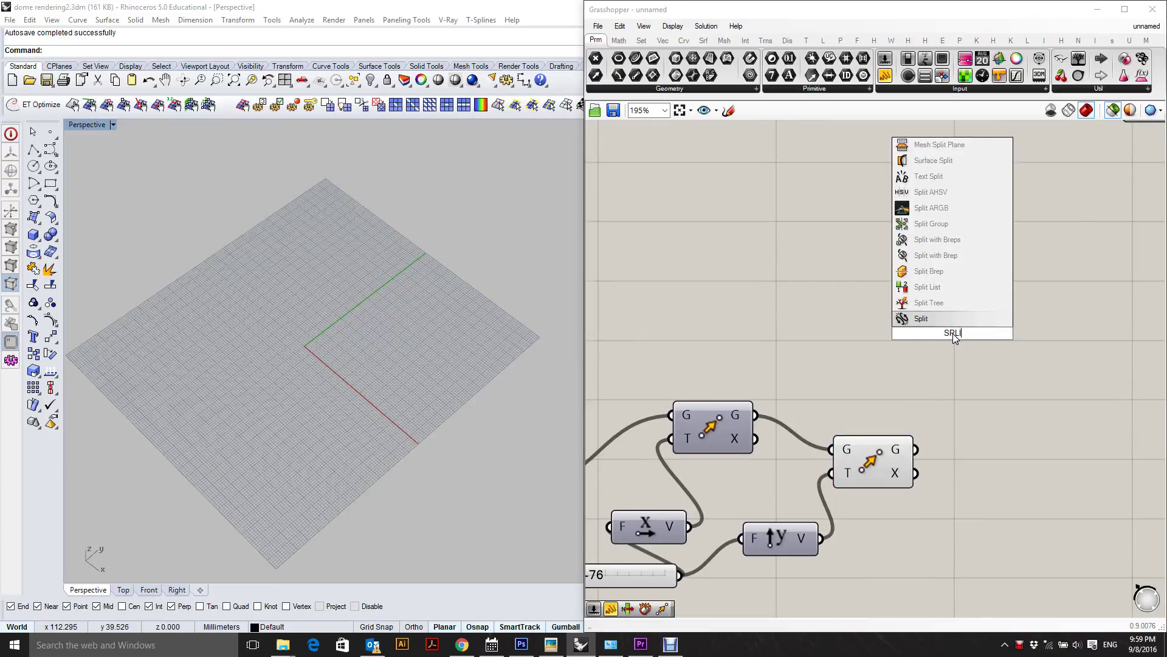
pyautogui.click(930, 270)
pyautogui.scroll(-3, 918, 407)
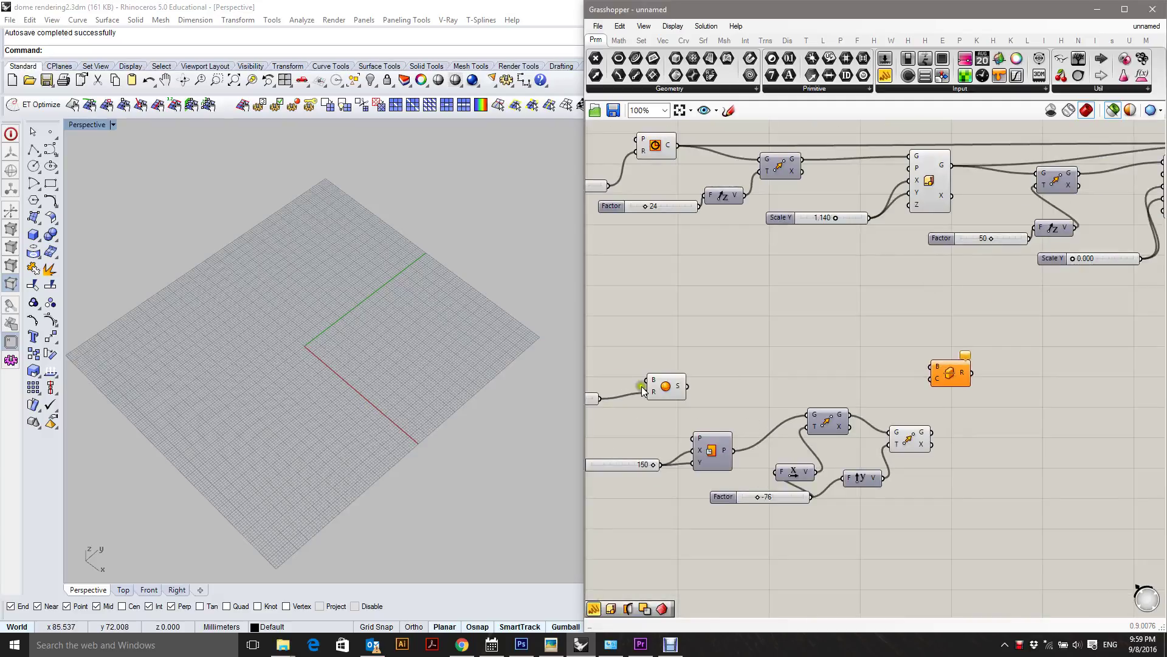
pyautogui.moveTo(685, 385); pyautogui.dragTo(933, 432)
# Step: Turn off the preview of the Sphere and the second Move
pyautogui.click(666, 387)
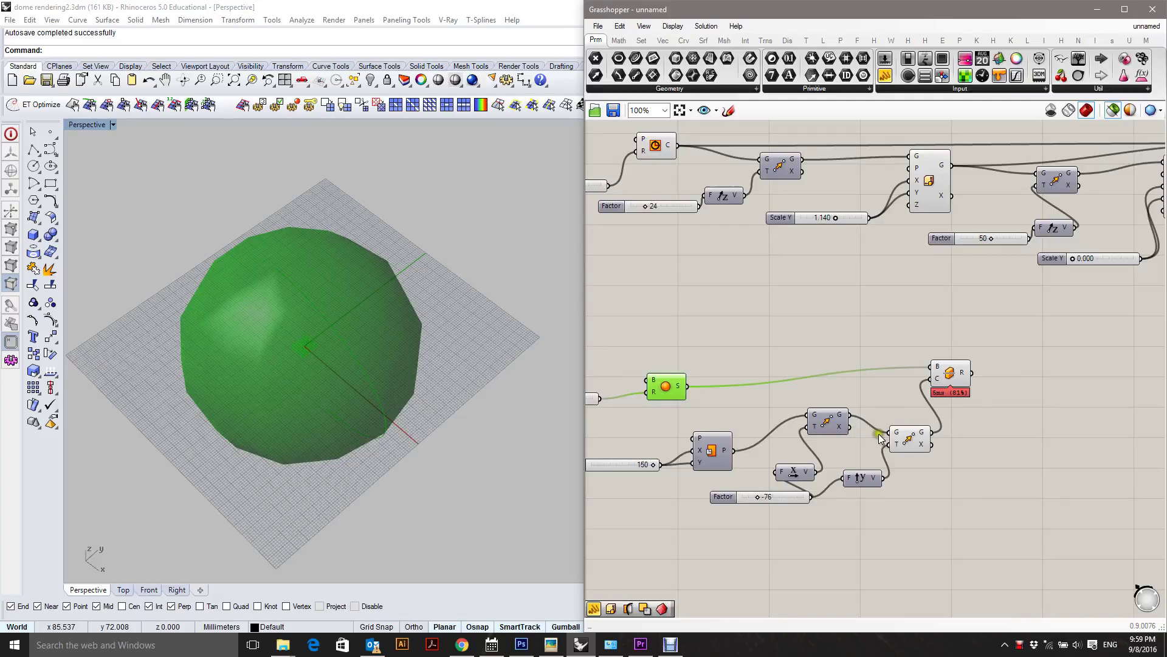
pyautogui.keyDown('shift'); pyautogui.click(910, 439); pyautogui.keyUp('shift')
pyautogui.middleClick(910, 438)
pyautogui.click(951, 400)
# Step: Inspect the Split Brep result in the viewport and through a temporary panel on its R output, and delete the panel
pyautogui.click(951, 373)
pyautogui.moveTo(1026, 389); pyautogui.dragTo(983, 389, button='right')
pyautogui.moveTo(304, 422); pyautogui.dragTo(285, 332, button='right')
pyautogui.moveTo(327, 415); pyautogui.dragTo(320, 386, button='right')
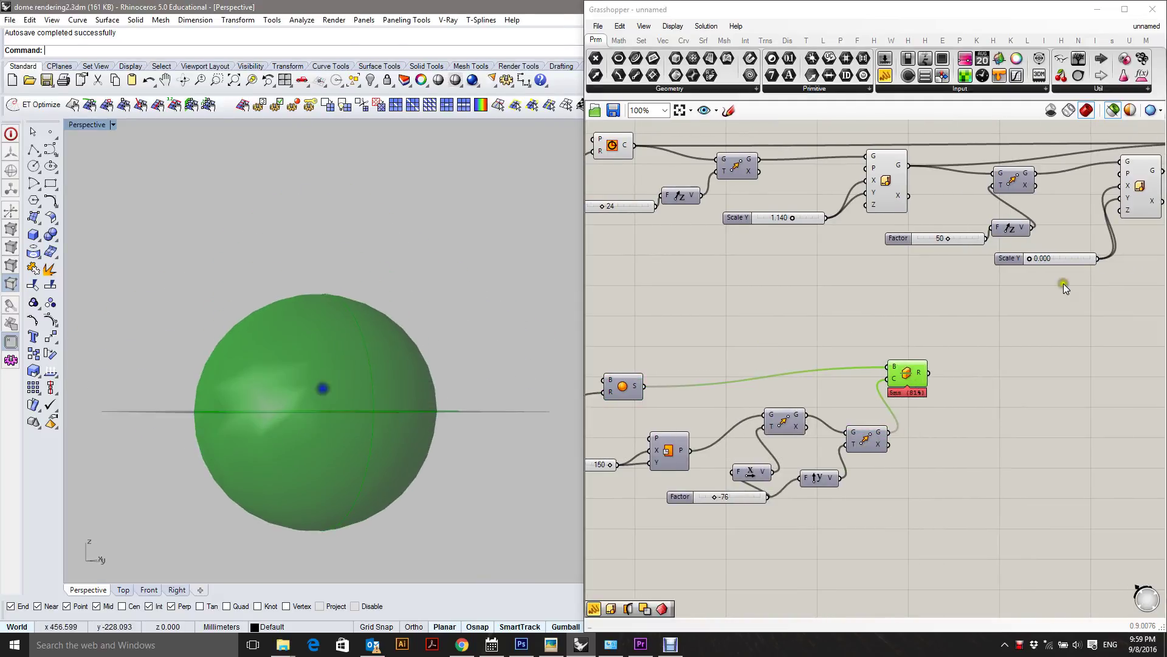
pyautogui.moveTo(1062, 281); pyautogui.dragTo(1021, 322, button='right')
pyautogui.click(969, 408)
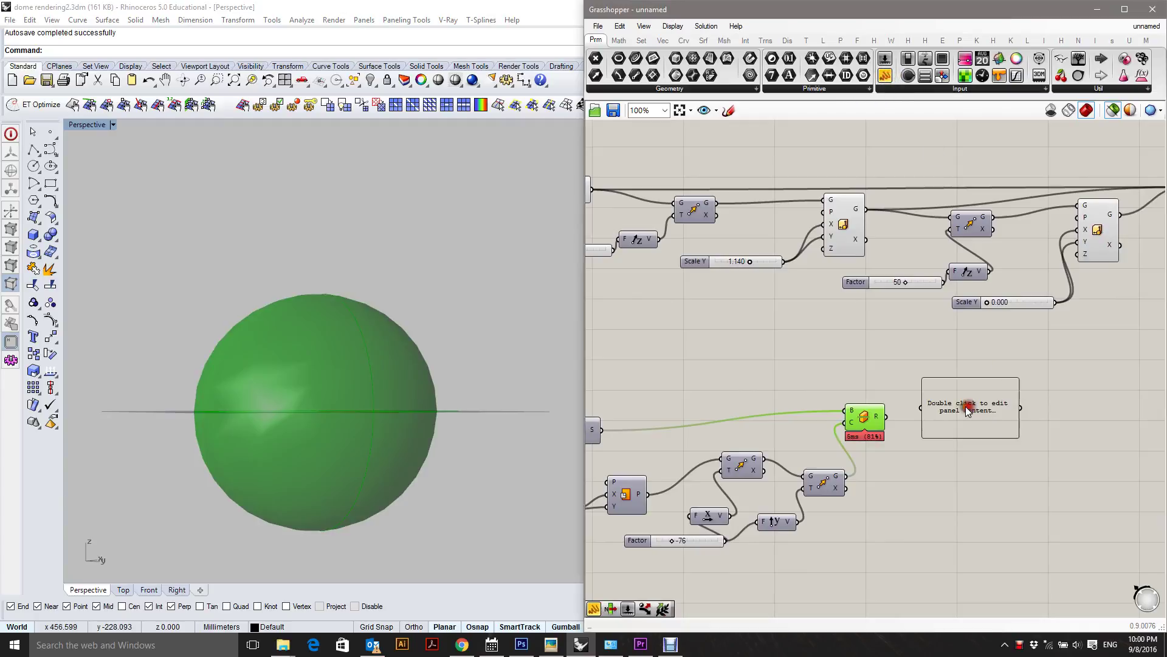
pyautogui.moveTo(886, 416); pyautogui.dragTo(912, 406)
pyautogui.scroll(5, 942, 413)
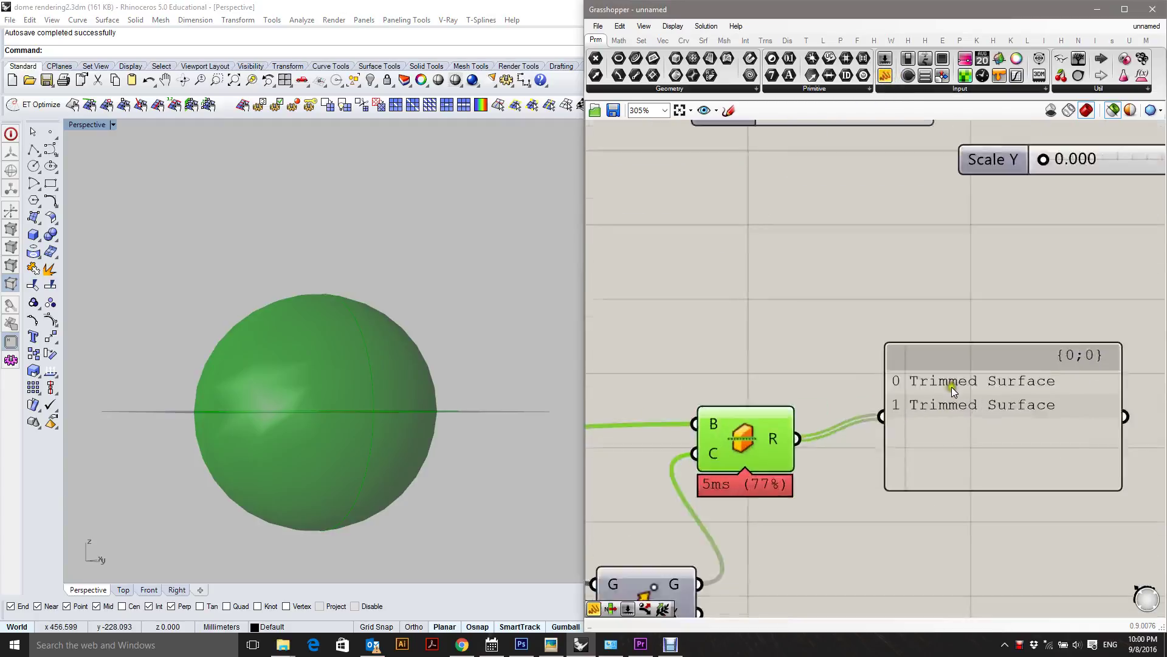
pyautogui.click(945, 411)
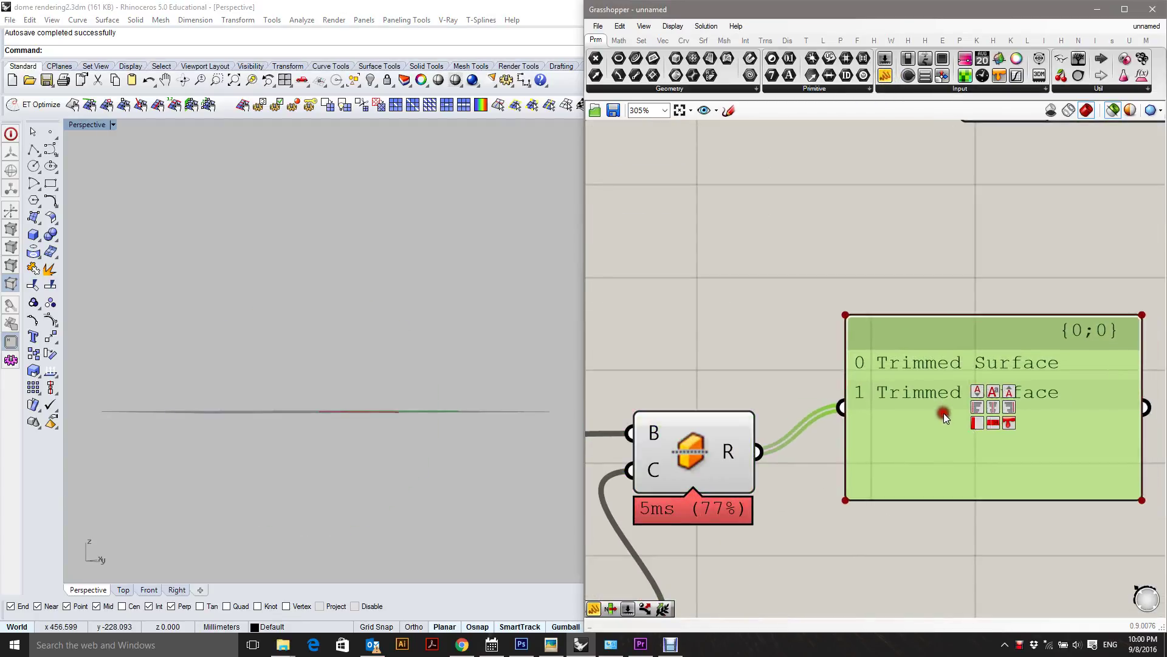
pyautogui.scroll(-4, 939, 411)
pyautogui.press('Delete')
# Step: Add a List Item component, connect Split Brep's R output to its list input, and check the selected piece
pyautogui.doubleClick(912, 413)
pyautogui.write('LIS')
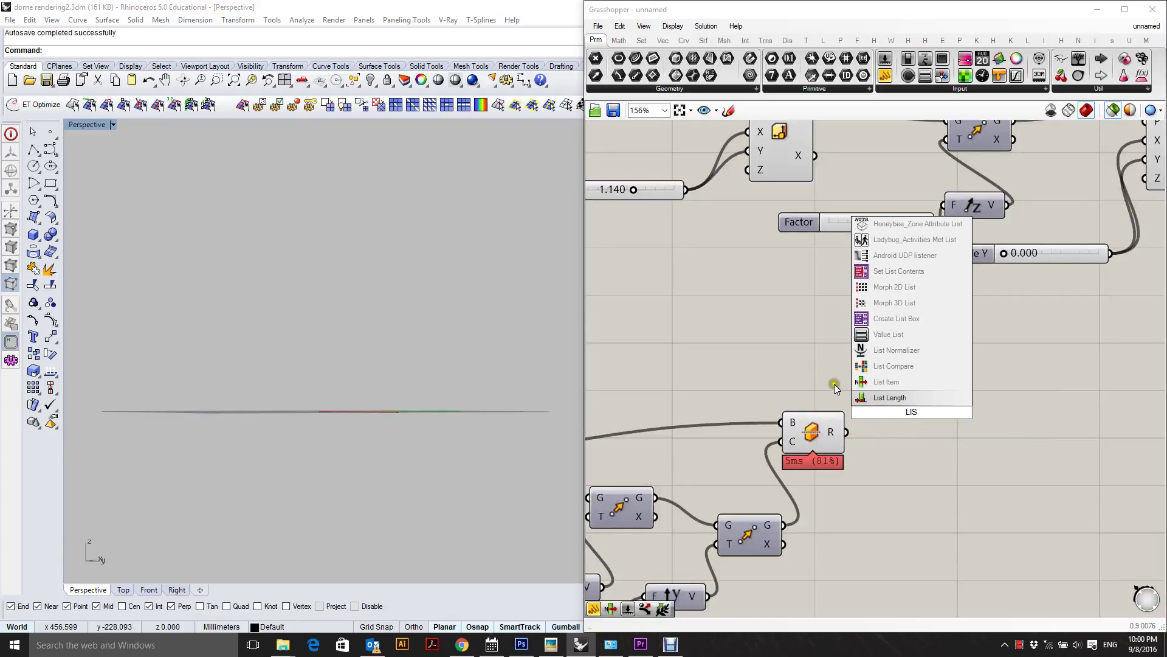
pyautogui.click(888, 382)
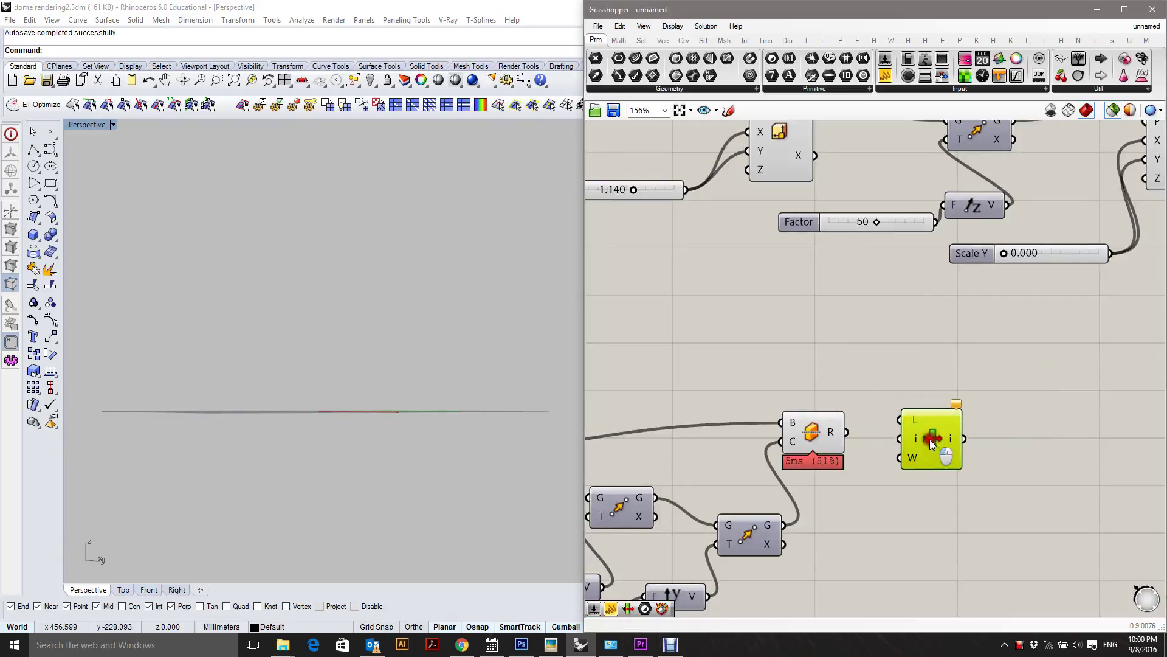
pyautogui.moveTo(846, 431); pyautogui.dragTo(928, 438)
pyautogui.moveTo(316, 365); pyautogui.dragTo(559, 386, button='right')
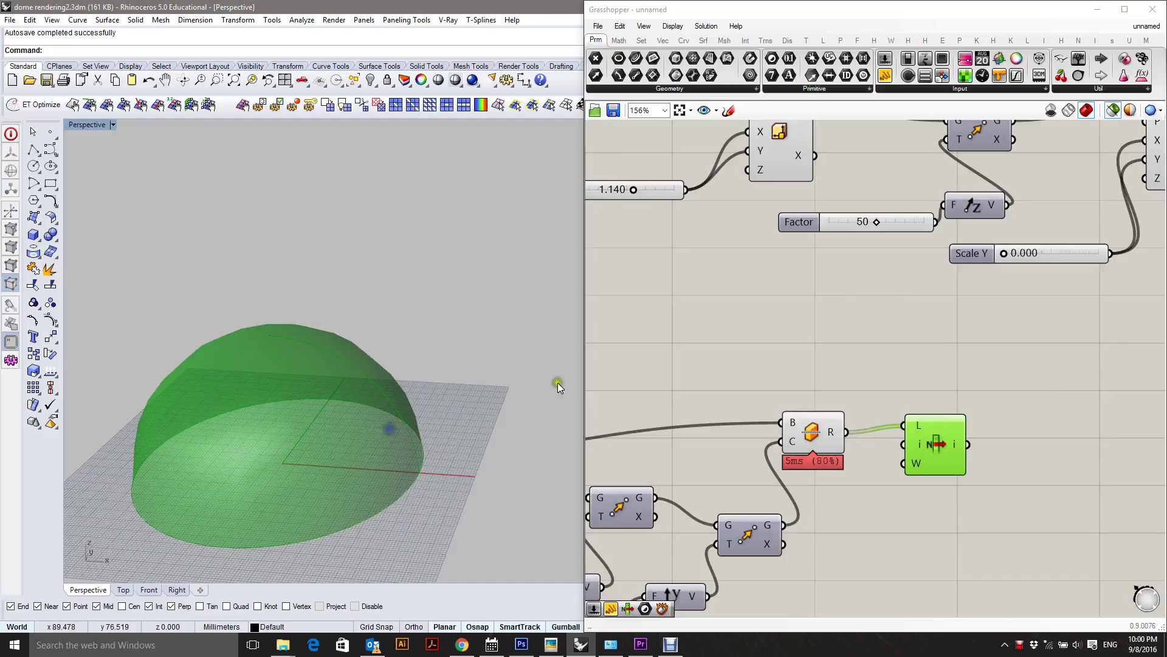
# Step: Try a number slider created as 2 on List Item's index, set it to 0, delete it, and move List Item back beside Split Brep
pyautogui.moveTo(923, 452); pyautogui.dragTo(960, 451)
pyautogui.doubleClick(929, 483)
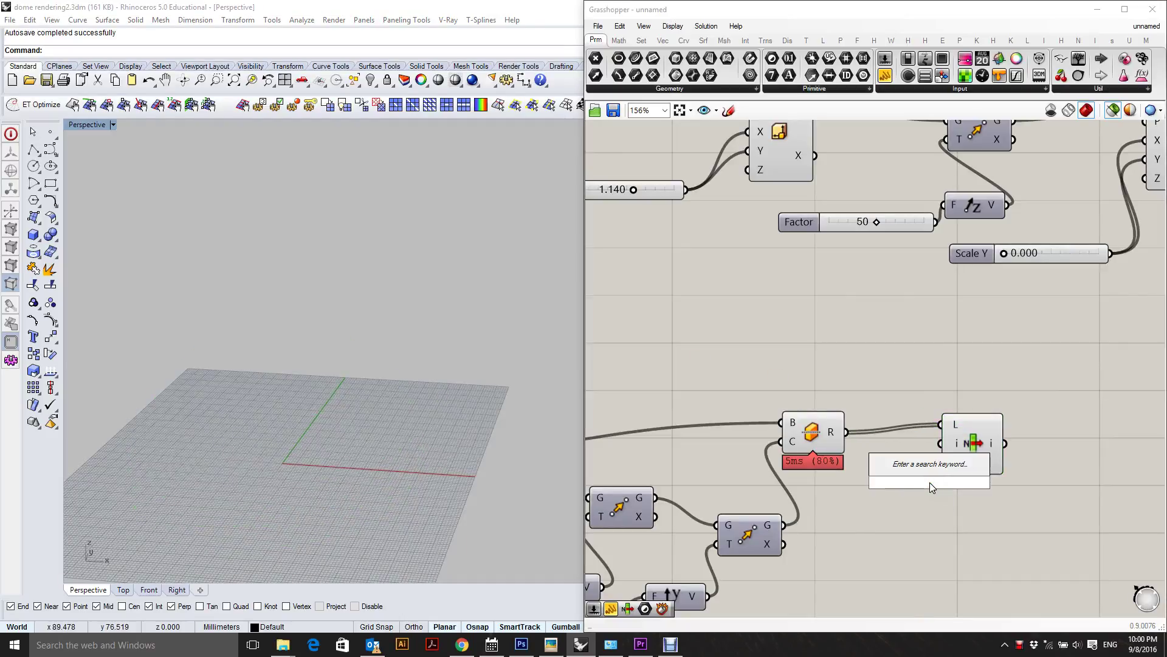
pyautogui.write('2')
pyautogui.press('Return')
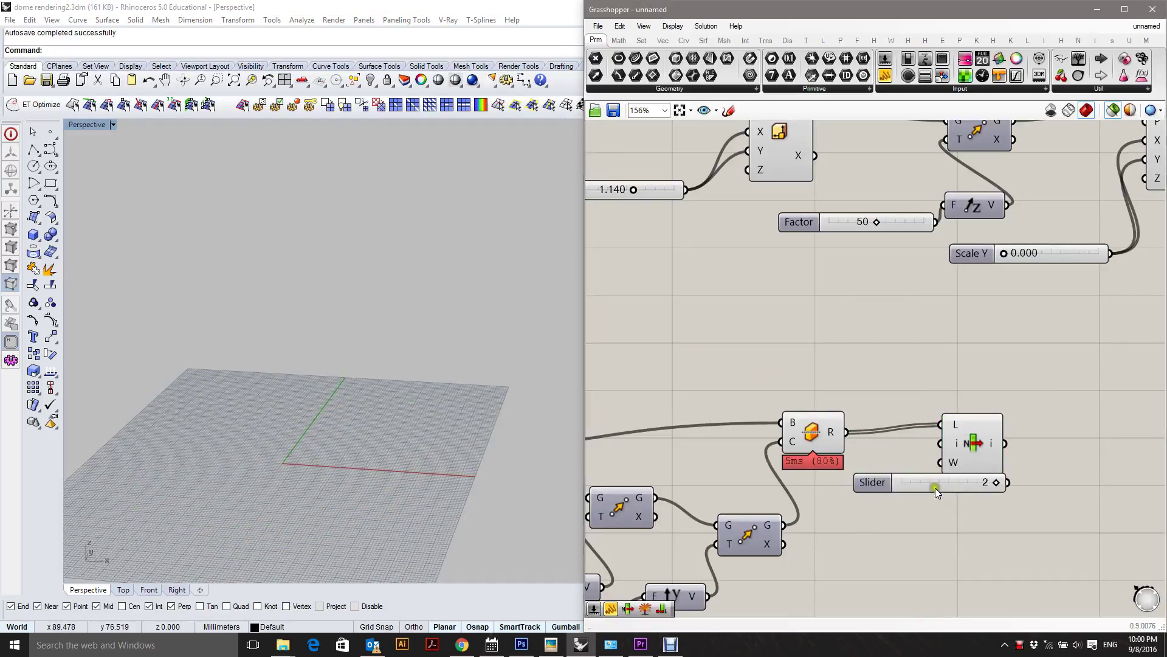
pyautogui.moveTo(966, 470); pyautogui.dragTo(895, 505)
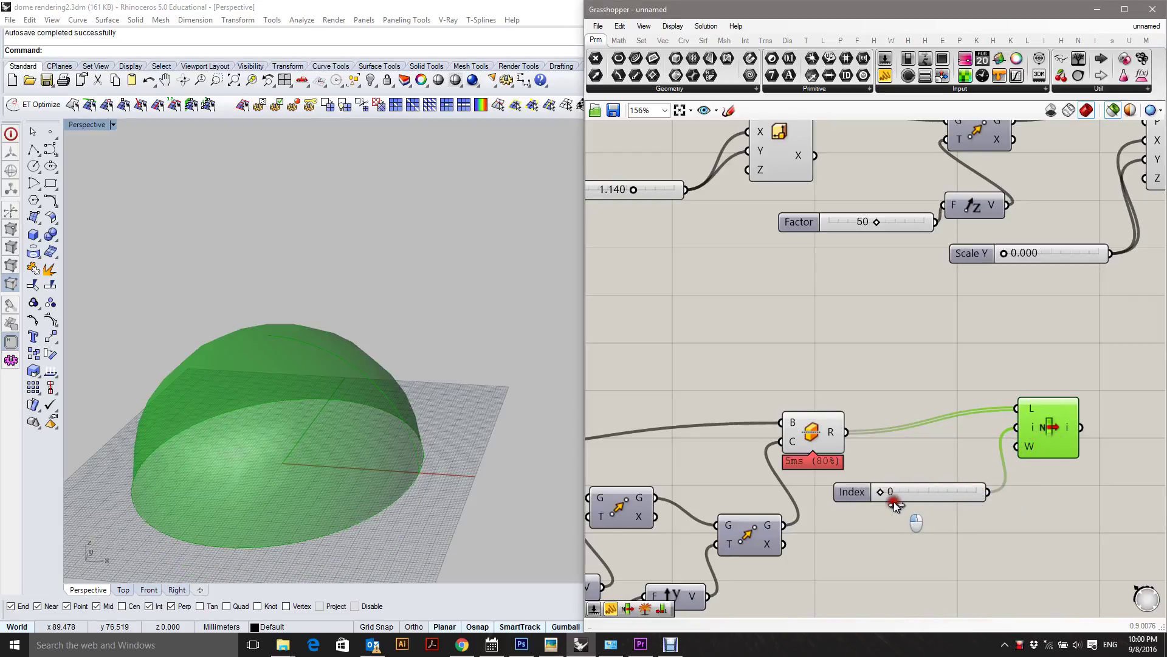
pyautogui.moveTo(1012, 532); pyautogui.dragTo(950, 453)
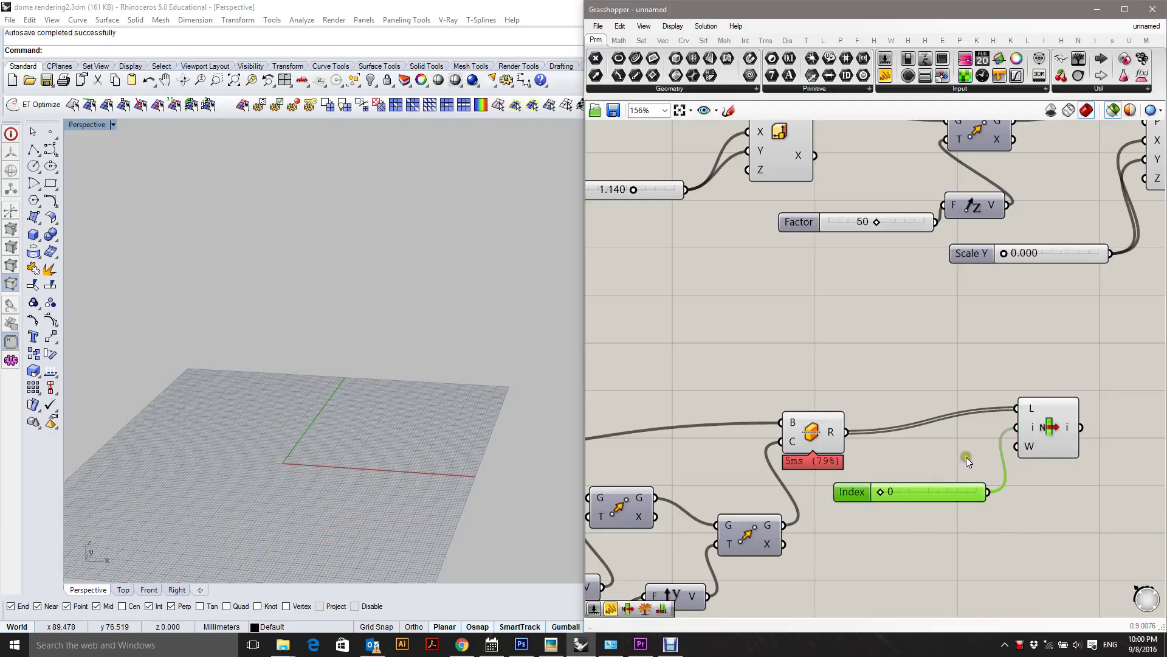
pyautogui.press('Delete')
pyautogui.moveTo(1053, 426); pyautogui.dragTo(960, 448)
# Step: Select the final components of the lofted and revolved dome definitions to compare their domes with the split sphere
pyautogui.scroll(-4, 931, 381)
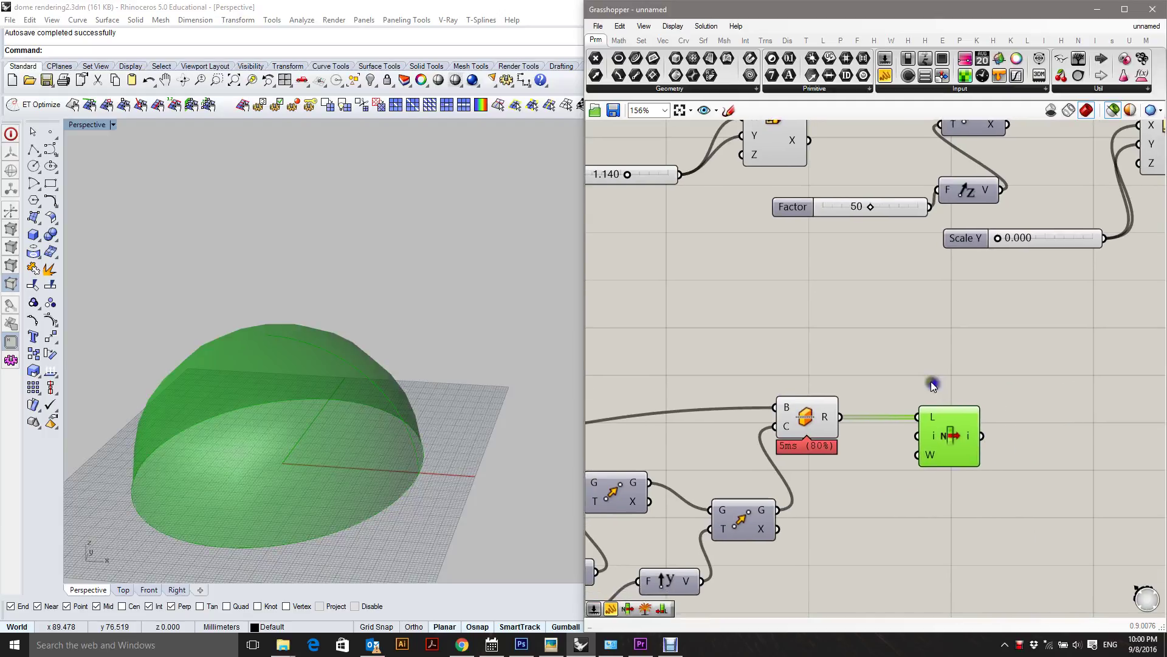
pyautogui.moveTo(935, 393); pyautogui.dragTo(989, 405, button='right')
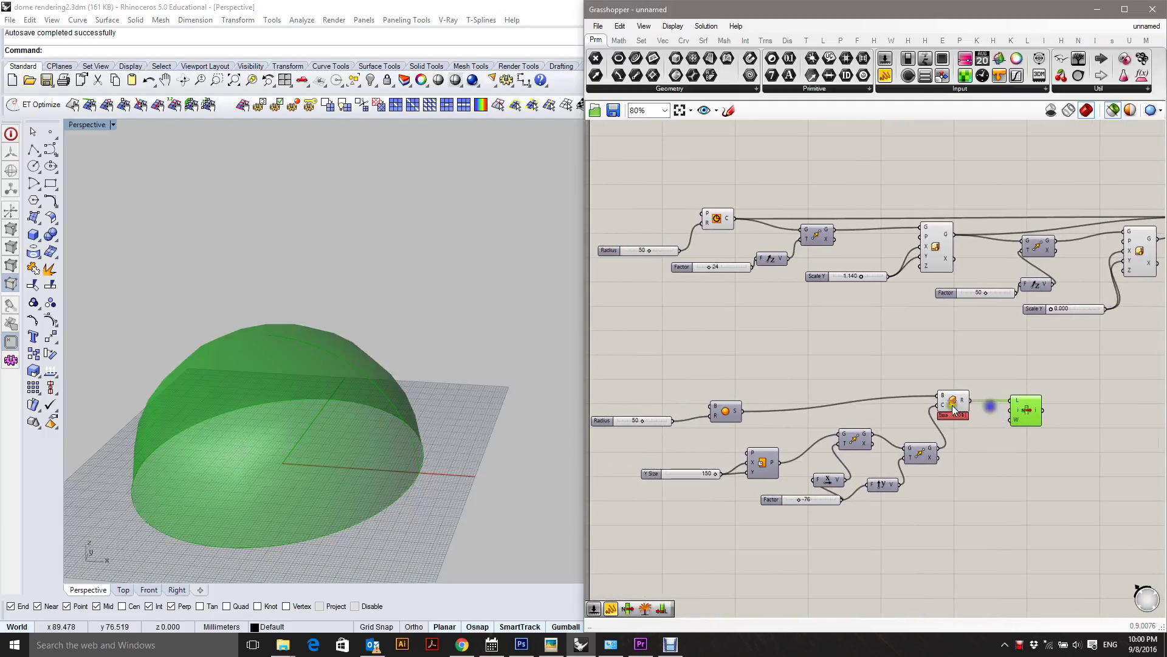
pyautogui.scroll(-6, 941, 406)
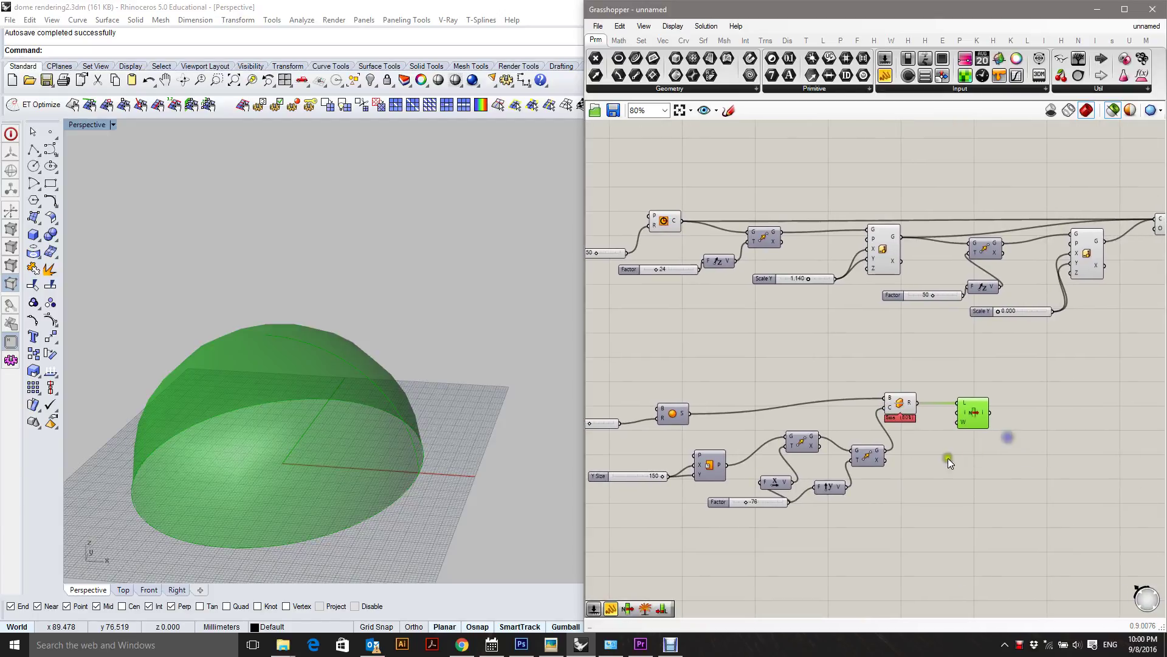
pyautogui.scroll(3, 953, 396)
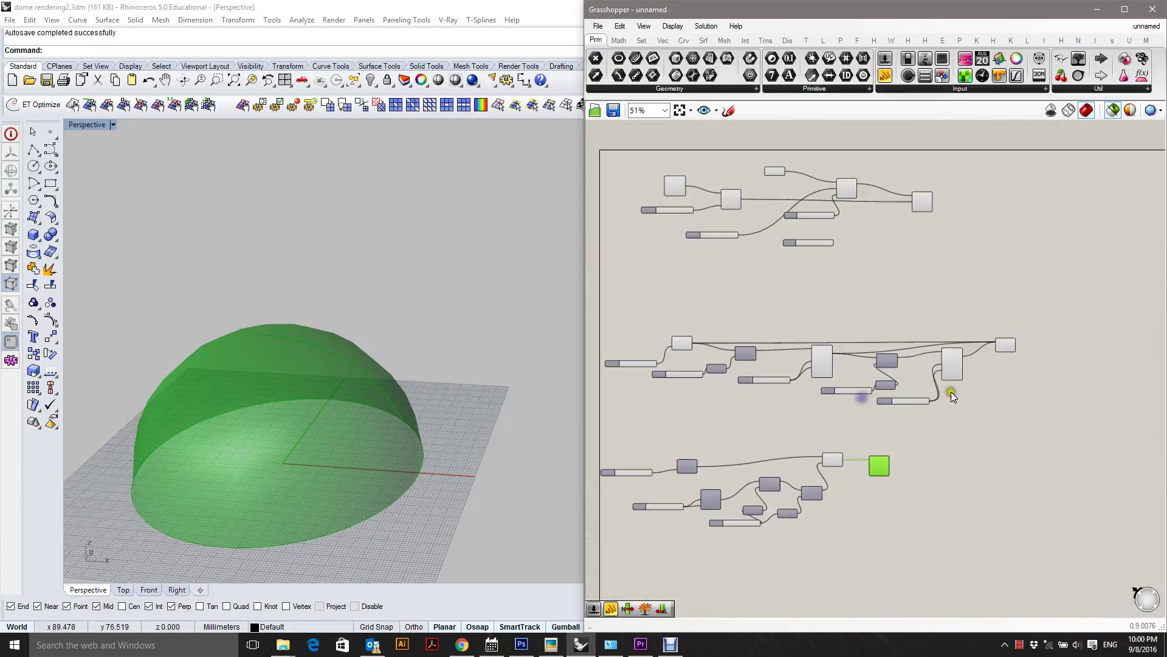
pyautogui.click(1007, 346)
pyautogui.click(917, 209)
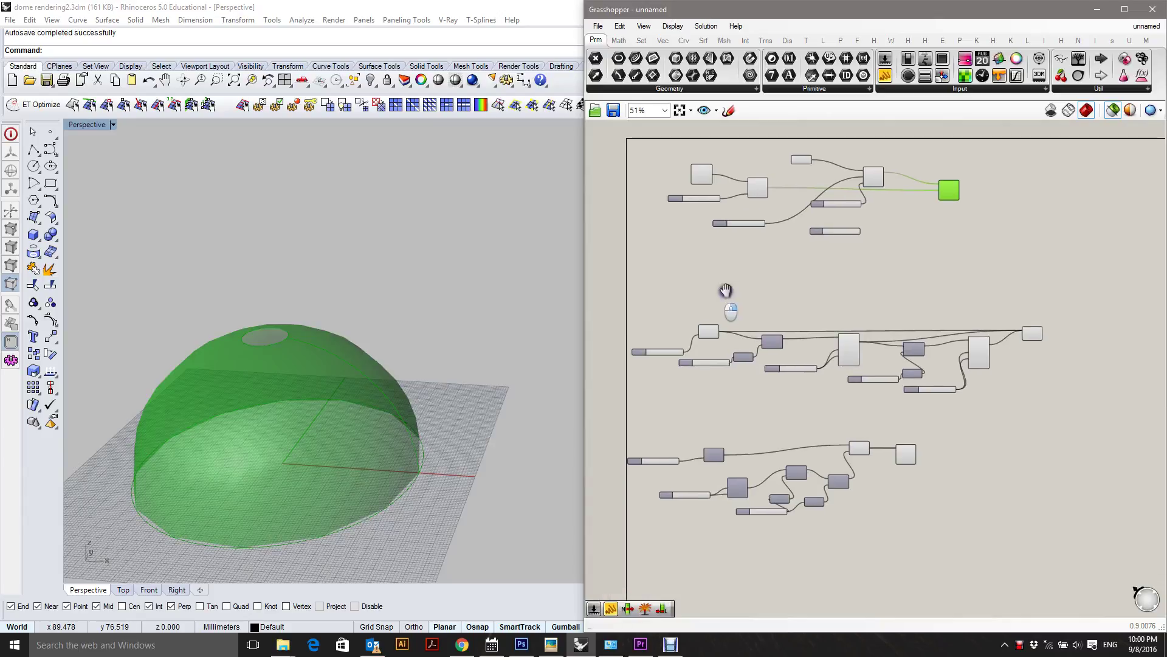